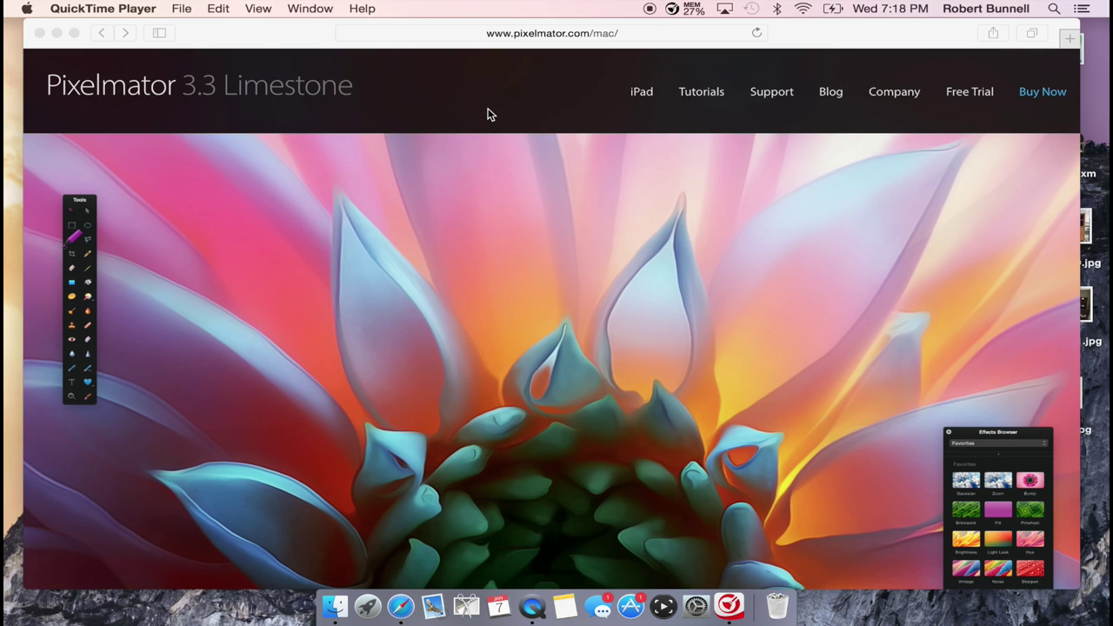
Bring up the Launchpad app grid over the Pixelmator 3.3 Limestone page in Safari.
{"action": "scroll", "coordinate": [487, 114], "scroll_direction": "up", "scroll_amount": 2}
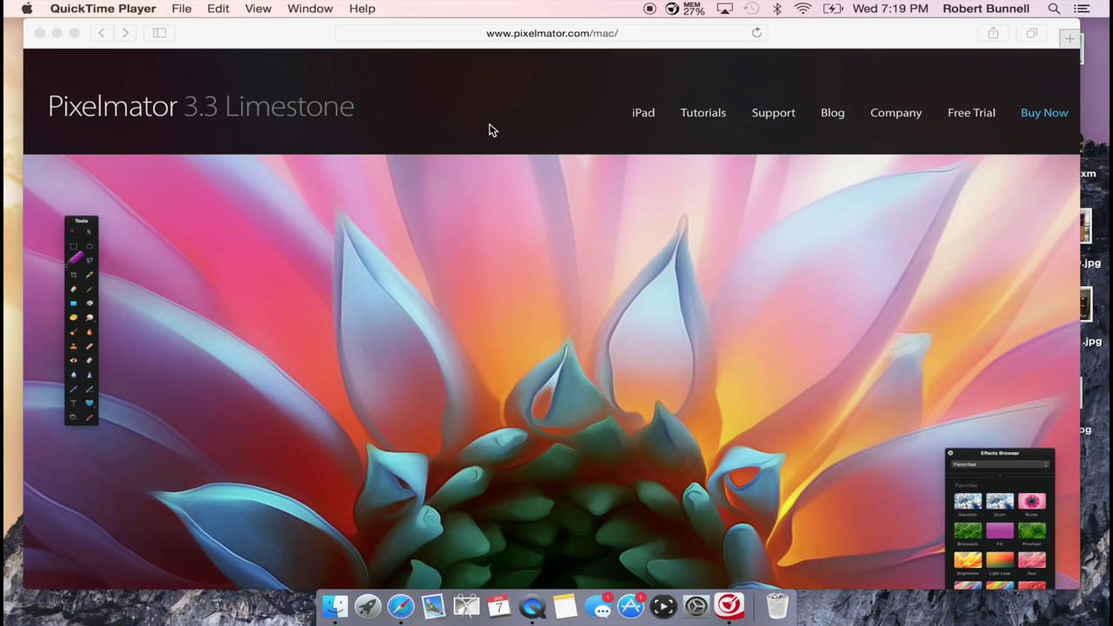
{"action": "key", "text": "F4"}
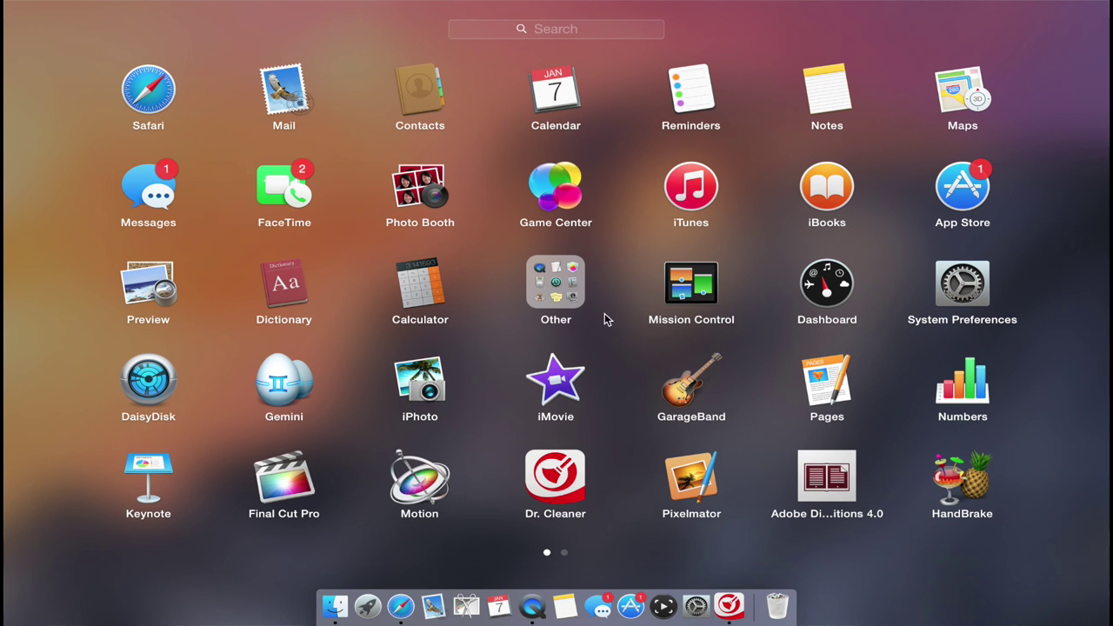
Launch Pixelmator, start a new document and move its settings window slightly left.
{"action": "left_click", "coordinate": [698, 474]}
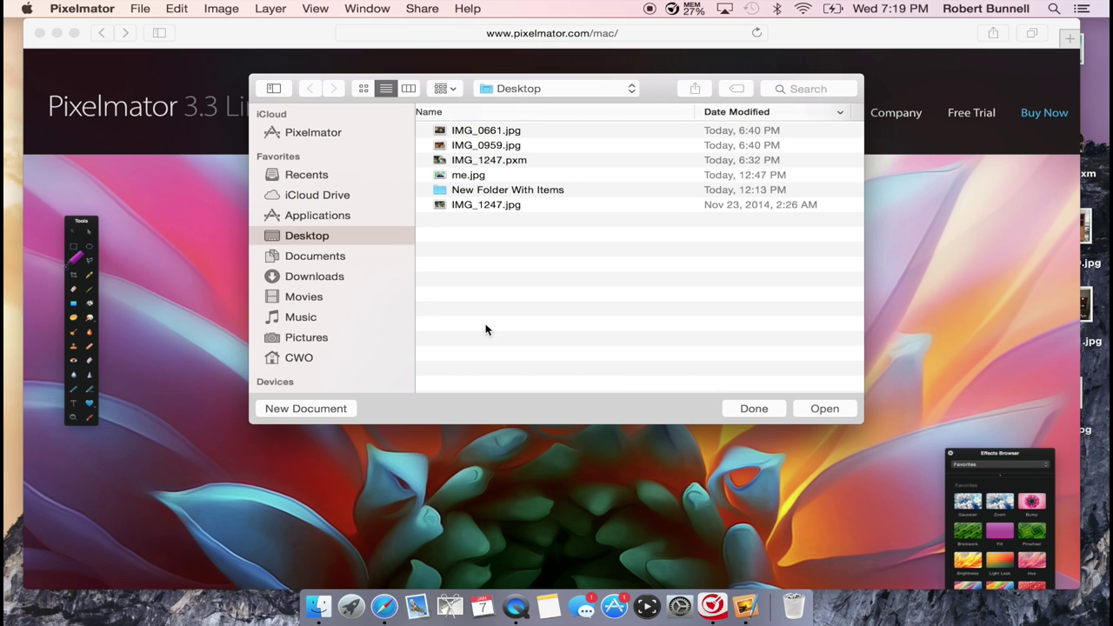
{"action": "left_click", "coordinate": [313, 408]}
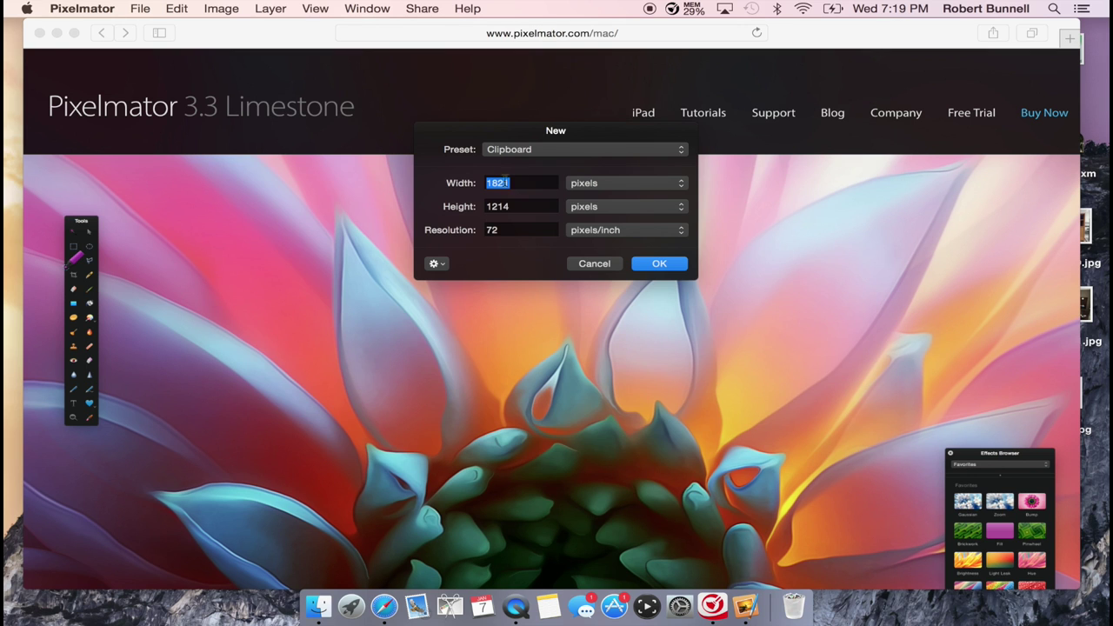
{"action": "left_click", "coordinate": [511, 135]}
{"action": "left_click_drag", "start_coordinate": [511, 135], "coordinate": [468, 143]}
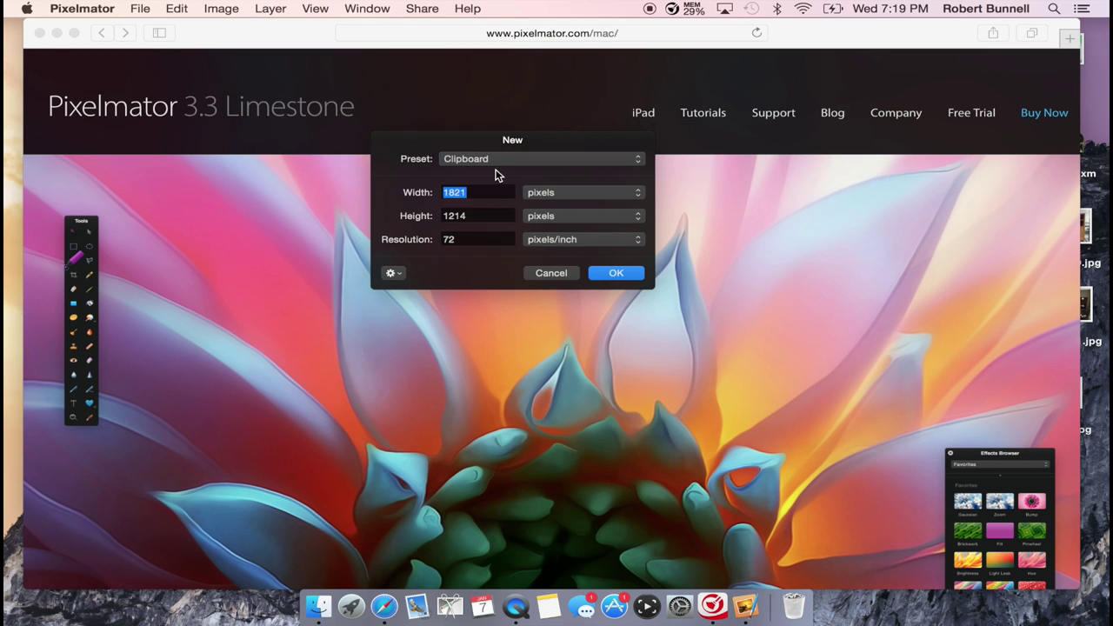
Browse the size presets and keep Clipboard at 1821 × 1214 pixels.
{"action": "left_click", "coordinate": [518, 165]}
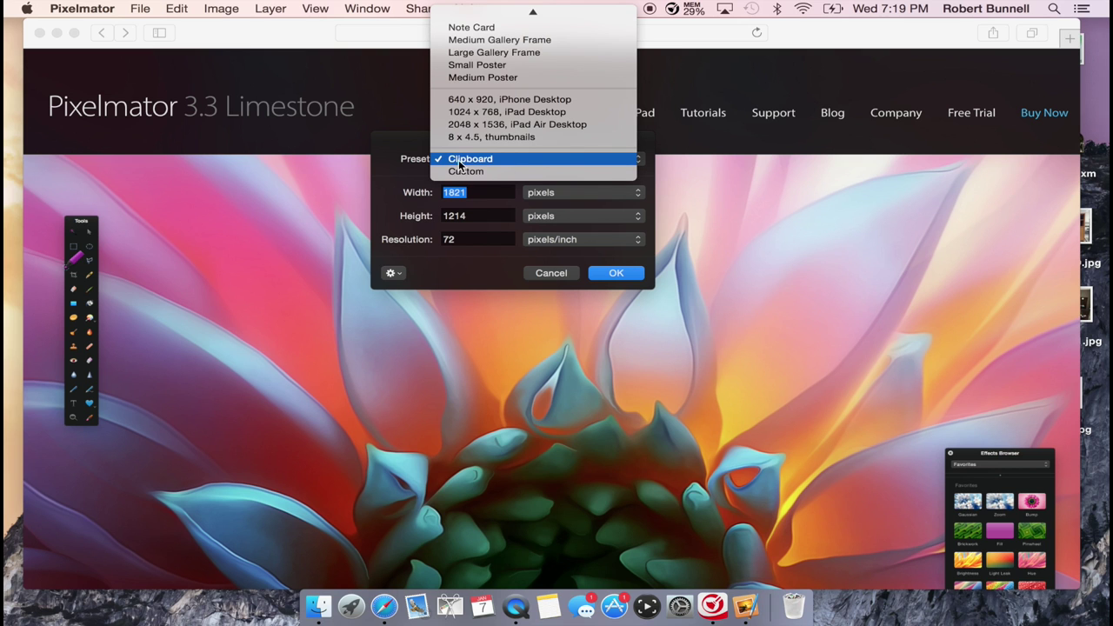
{"action": "mouse_move", "coordinate": [533, 13]}
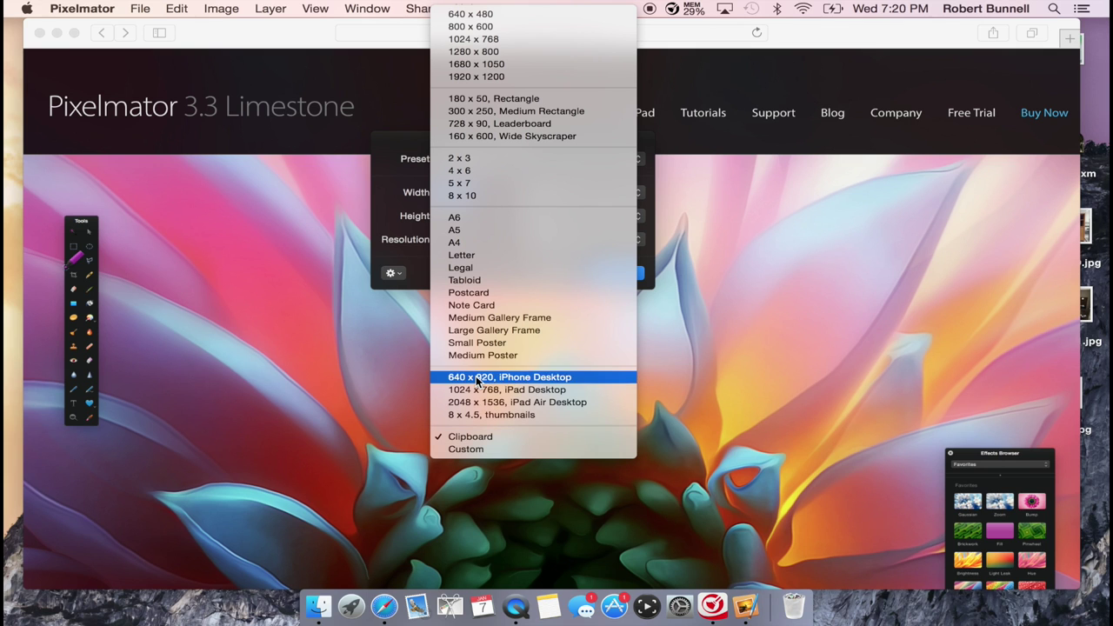
{"action": "left_click", "coordinate": [387, 146]}
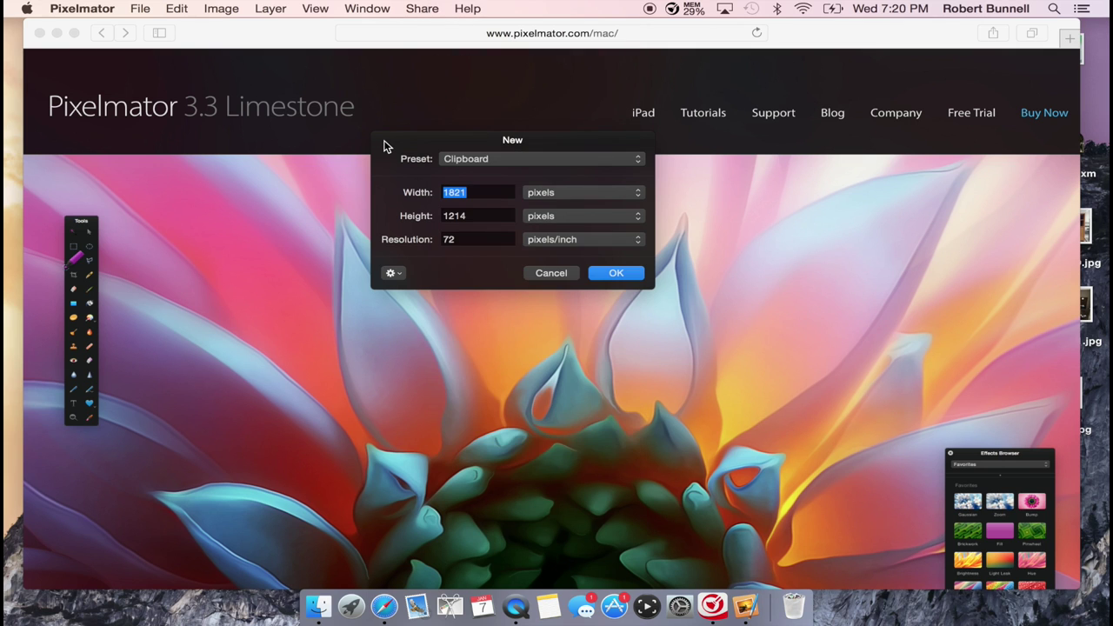
{"action": "left_click", "coordinate": [551, 193]}
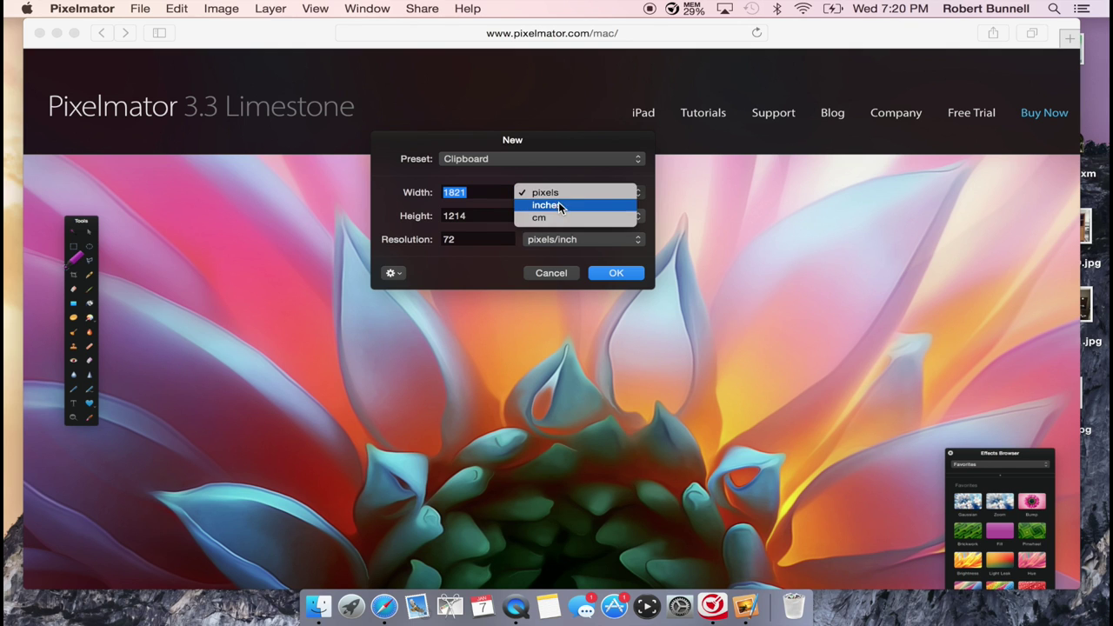
Create a 16 × 9 inch image at 100 pixels/inch, giving 1600 × 900 pixels.
{"action": "left_click", "coordinate": [558, 201]}
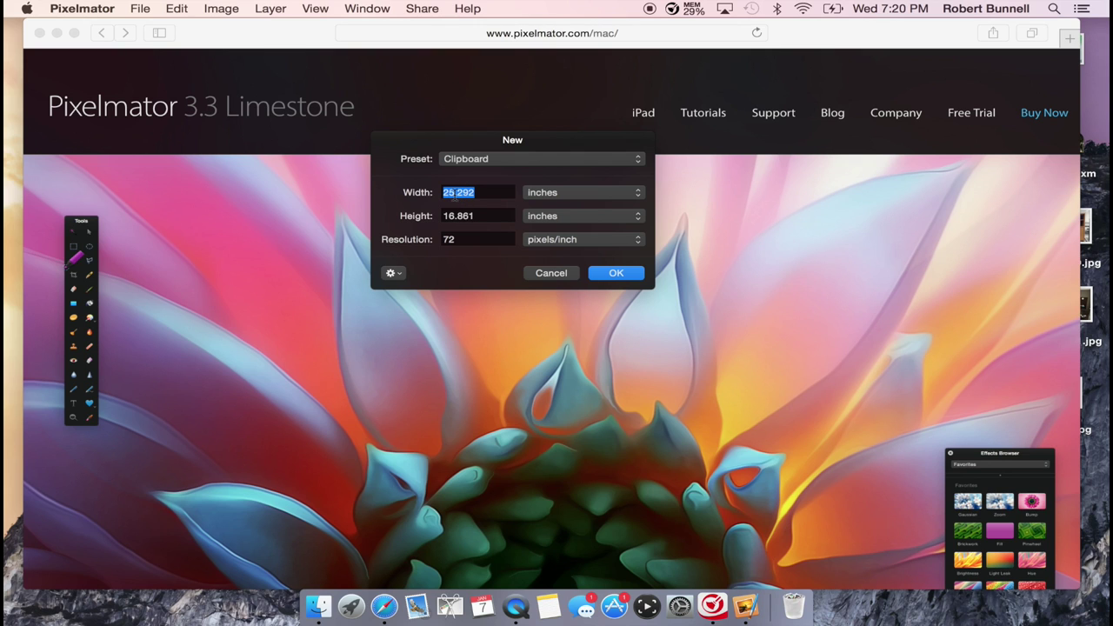
{"action": "type", "text": "16"}
{"action": "key", "text": "Tab"}
{"action": "type", "text": "9"}
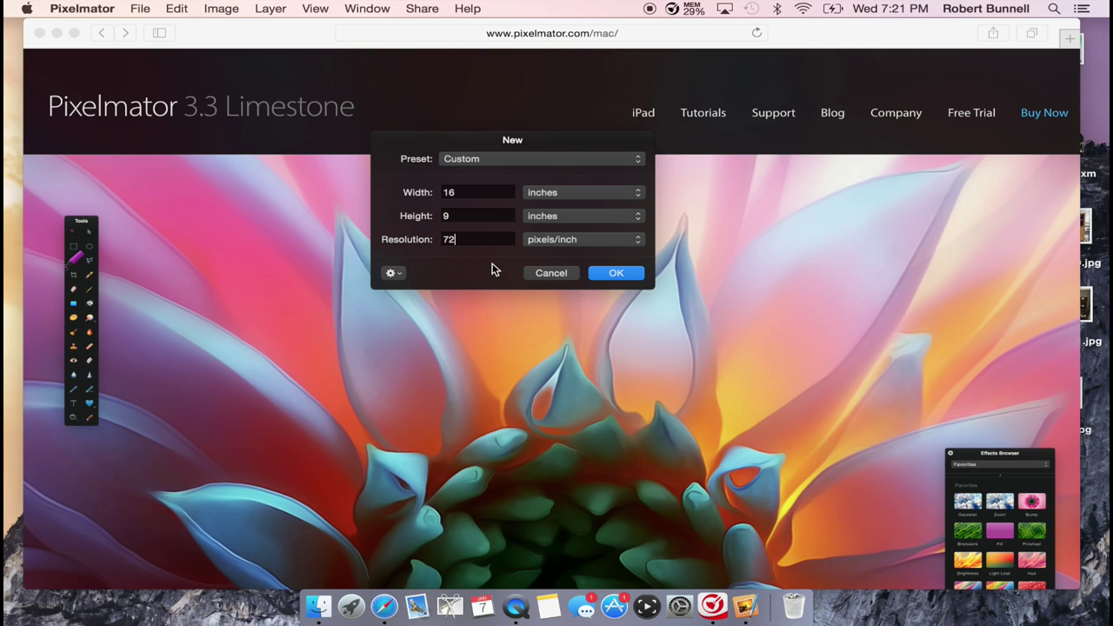
{"action": "key", "text": "BackSpace"}
{"action": "key", "text": "BackSpace"}
{"action": "type", "text": "300"}
{"action": "key", "text": "BackSpace"}
{"action": "key", "text": "BackSpace"}
{"action": "key", "text": "BackSpace"}
{"action": "type", "text": "100"}
{"action": "left_click", "coordinate": [616, 273]}
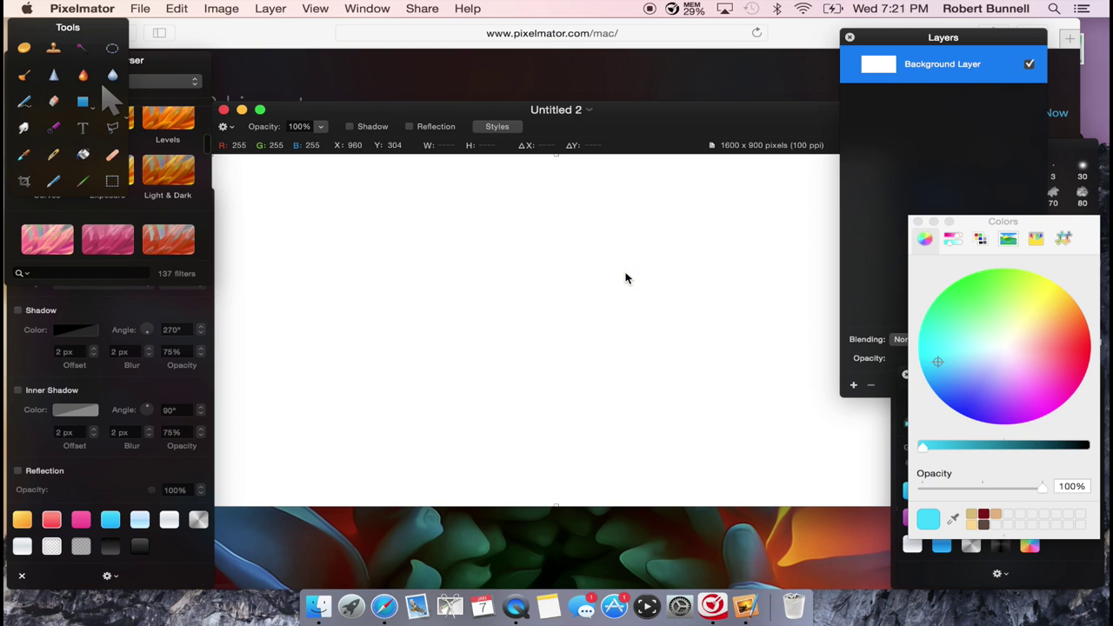
Close the Safari window, return to Pixelmator and look through the panel display options.
{"action": "left_click", "coordinate": [272, 43]}
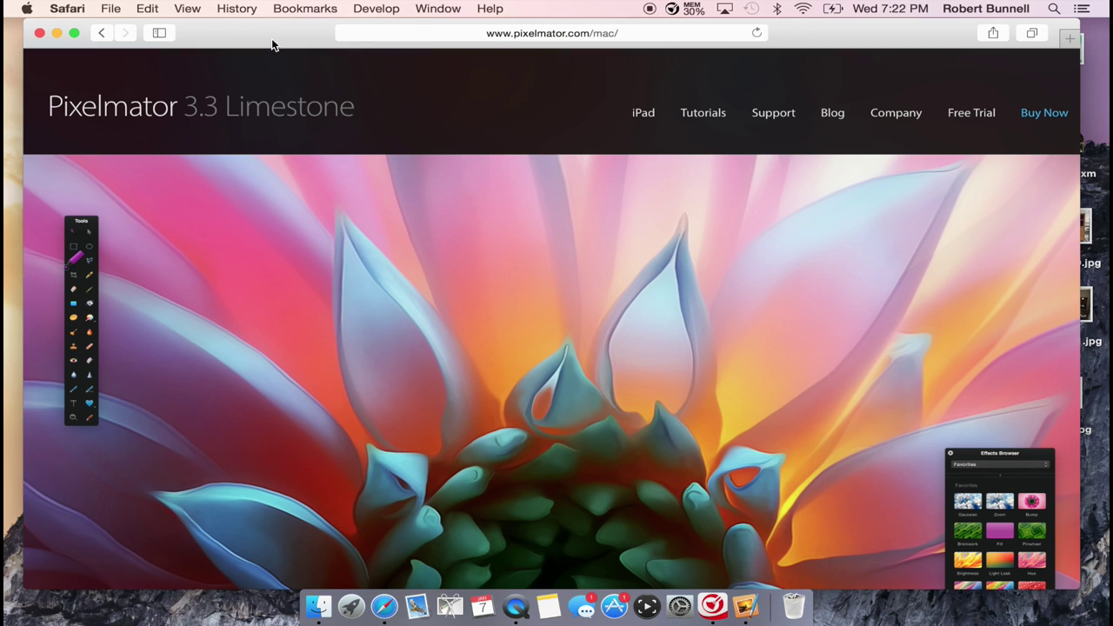
{"action": "left_click", "coordinate": [40, 34]}
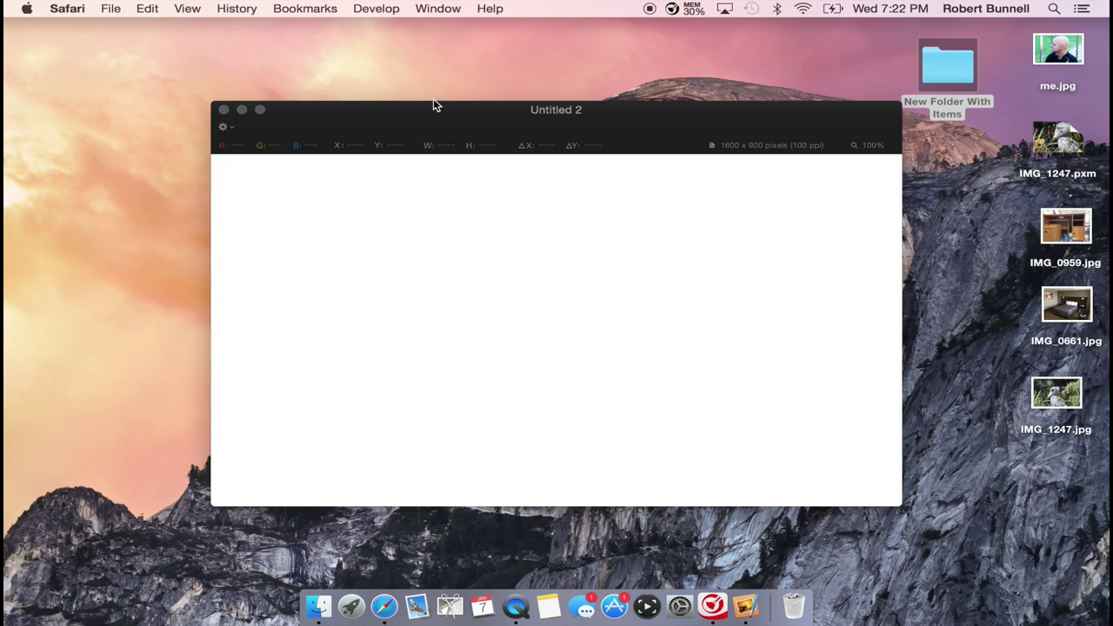
{"action": "left_click", "coordinate": [462, 112]}
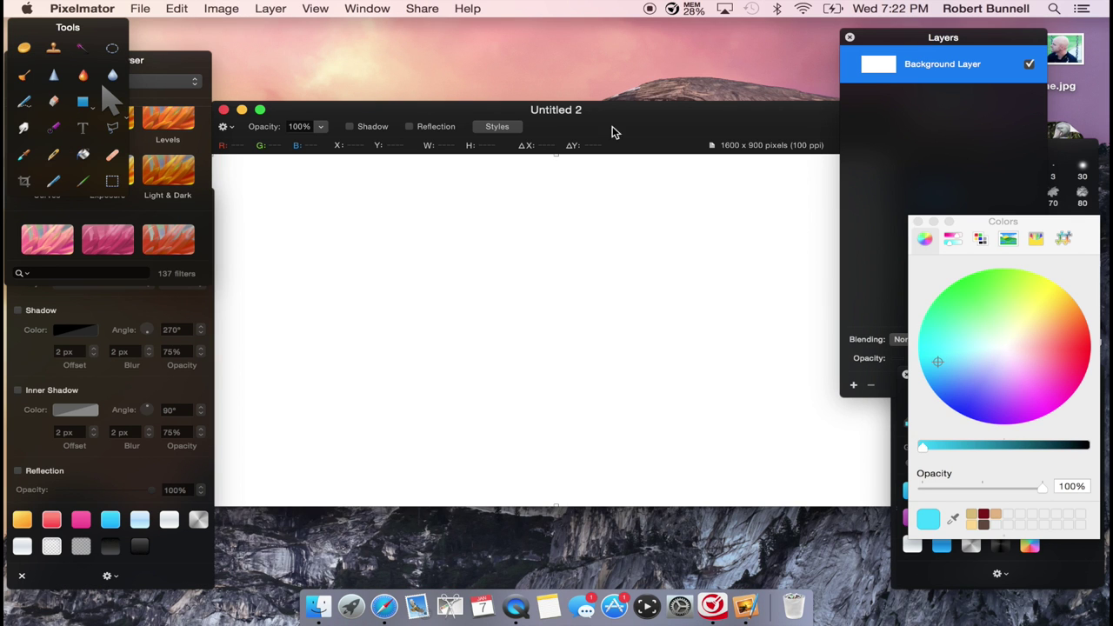
{"action": "left_click", "coordinate": [367, 9]}
{"action": "mouse_move", "coordinate": [321, 9]}
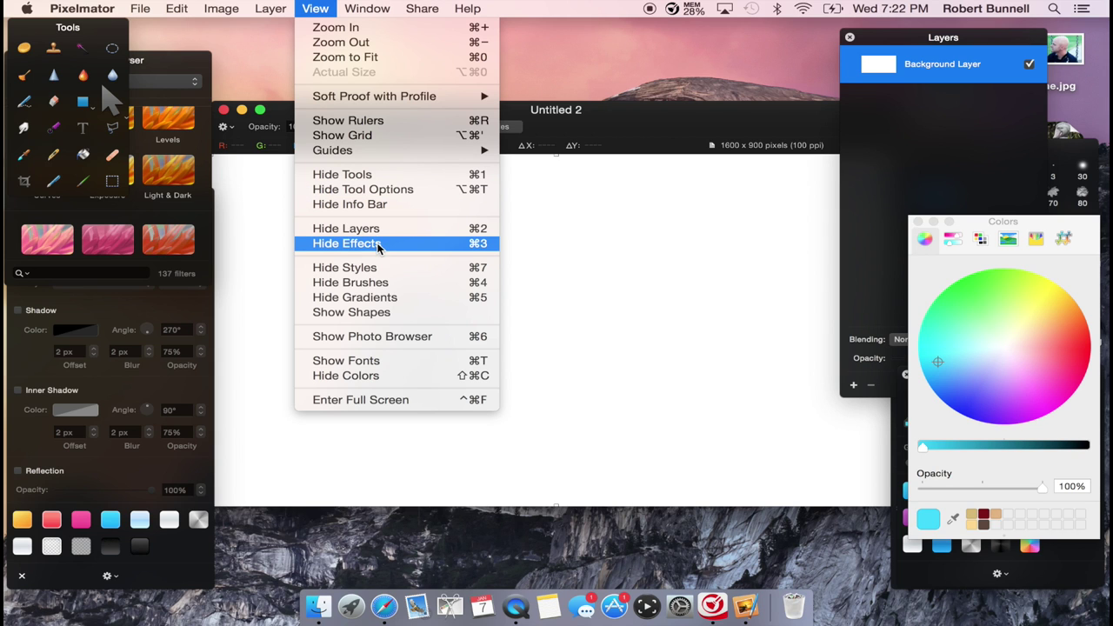
{"action": "left_click", "coordinate": [989, 9]}
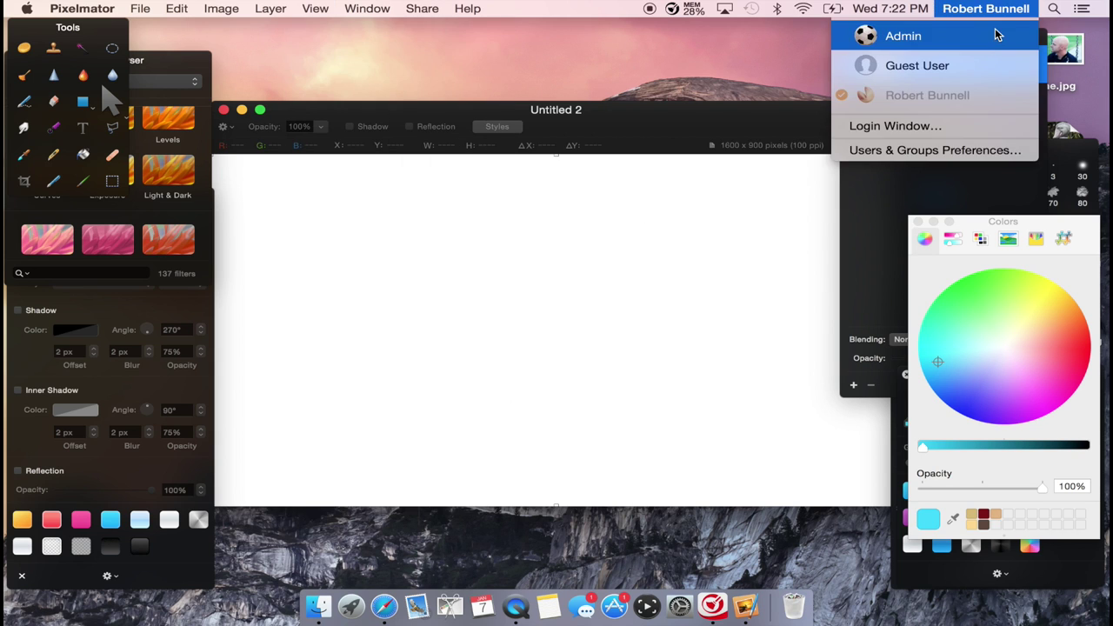
{"action": "left_click", "coordinate": [890, 198]}
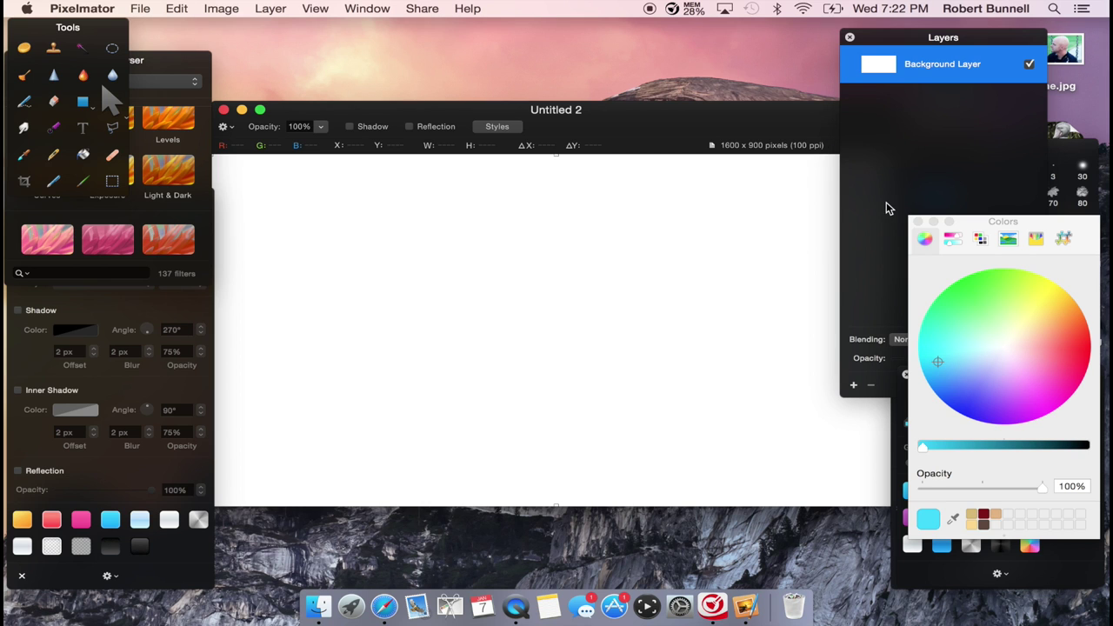
Move the Layers panel right, resize it, and close the Colors panel.
{"action": "left_click", "coordinate": [990, 38]}
{"action": "left_click_drag", "start_coordinate": [994, 37], "coordinate": [1034, 36]}
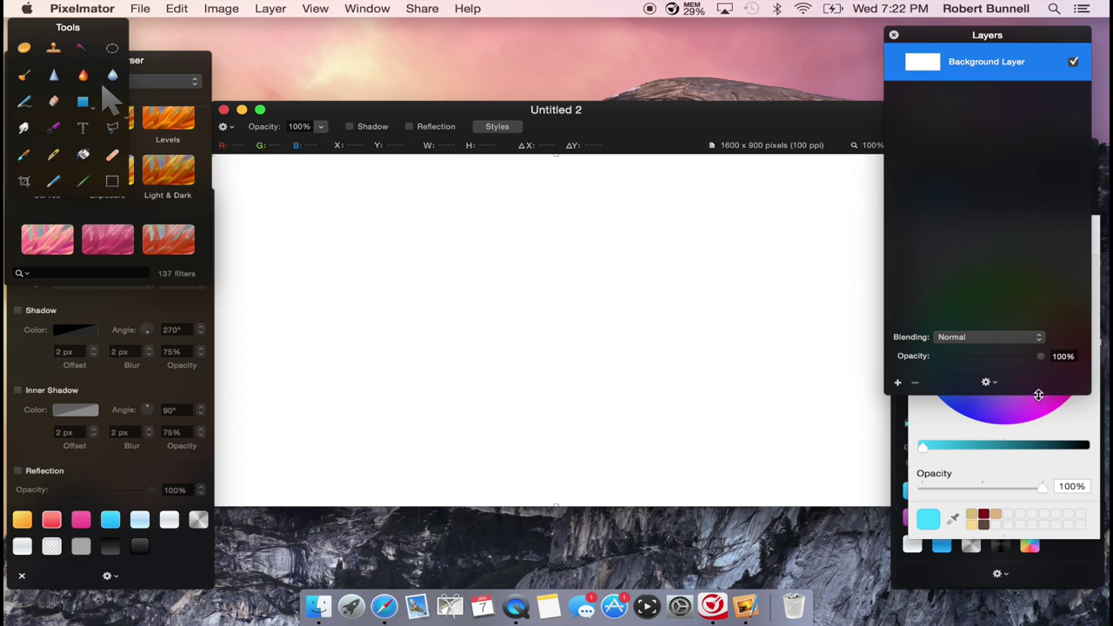
{"action": "left_click_drag", "start_coordinate": [1038, 394], "coordinate": [1023, 242]}
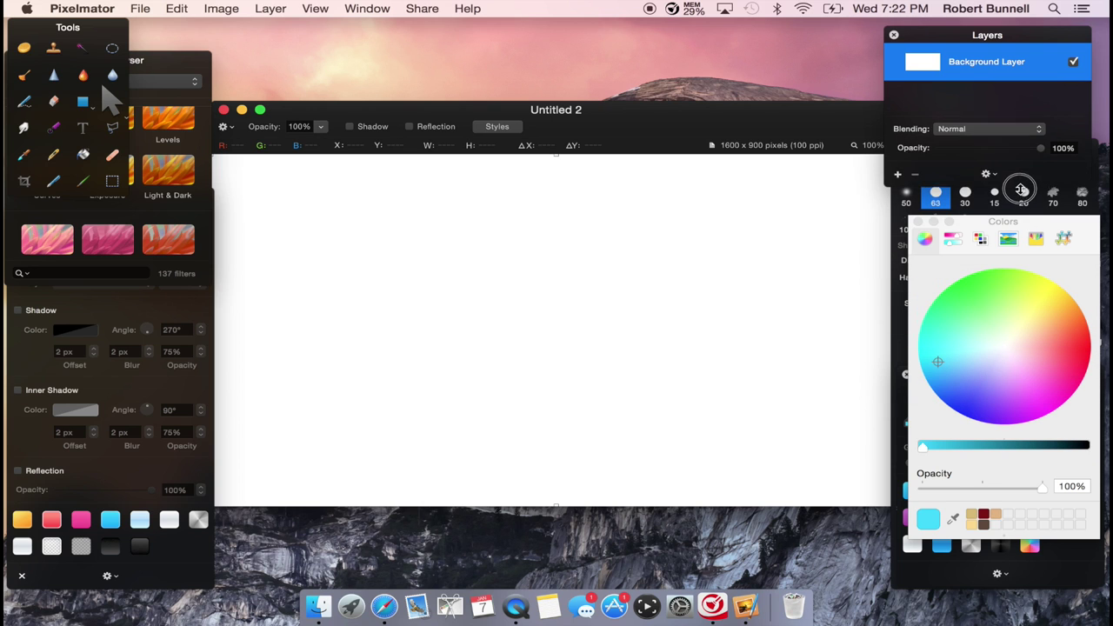
{"action": "left_click_drag", "start_coordinate": [1021, 190], "coordinate": [1021, 209]}
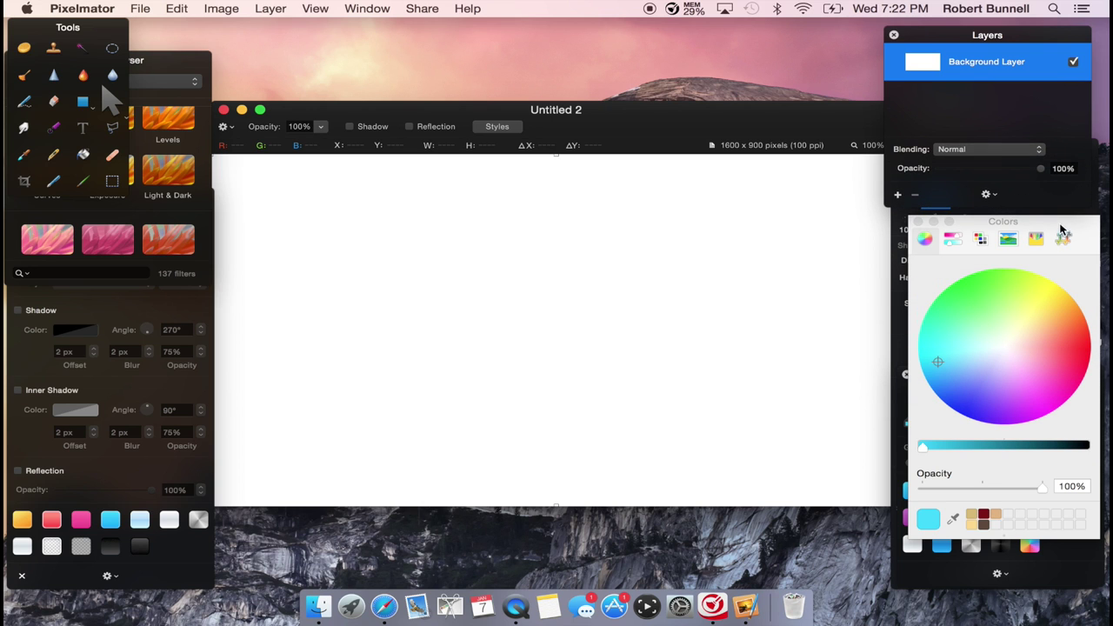
{"action": "left_click", "coordinate": [918, 223]}
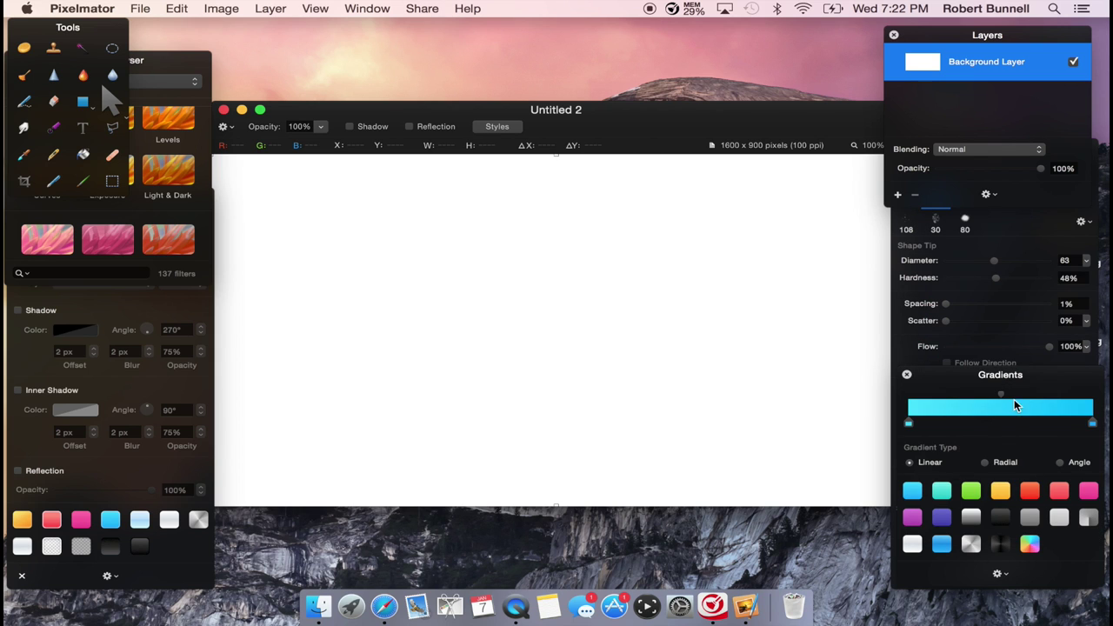
Close the Gradients panel and move the Brushes panel below Layers.
{"action": "left_click", "coordinate": [907, 377]}
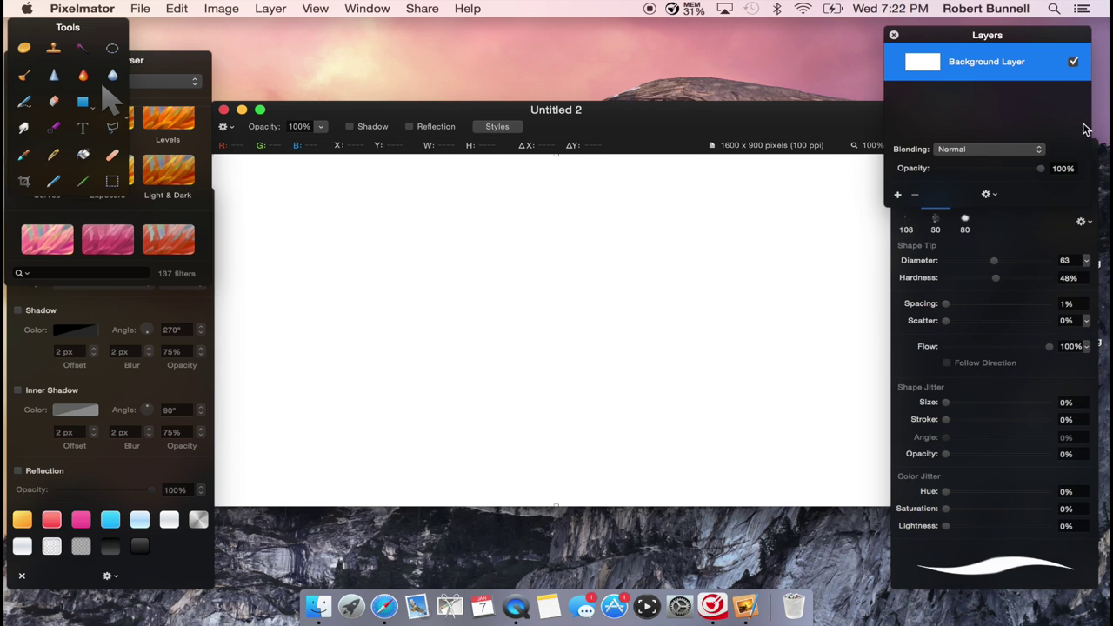
{"action": "left_click", "coordinate": [1035, 365]}
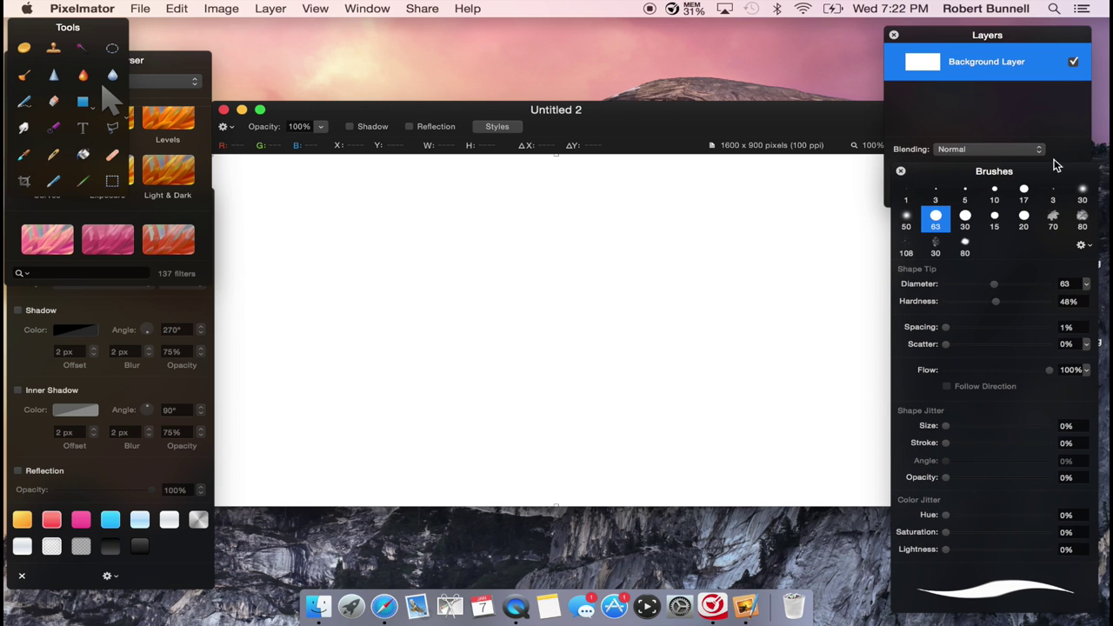
{"action": "left_click_drag", "start_coordinate": [1056, 170], "coordinate": [1058, 196]}
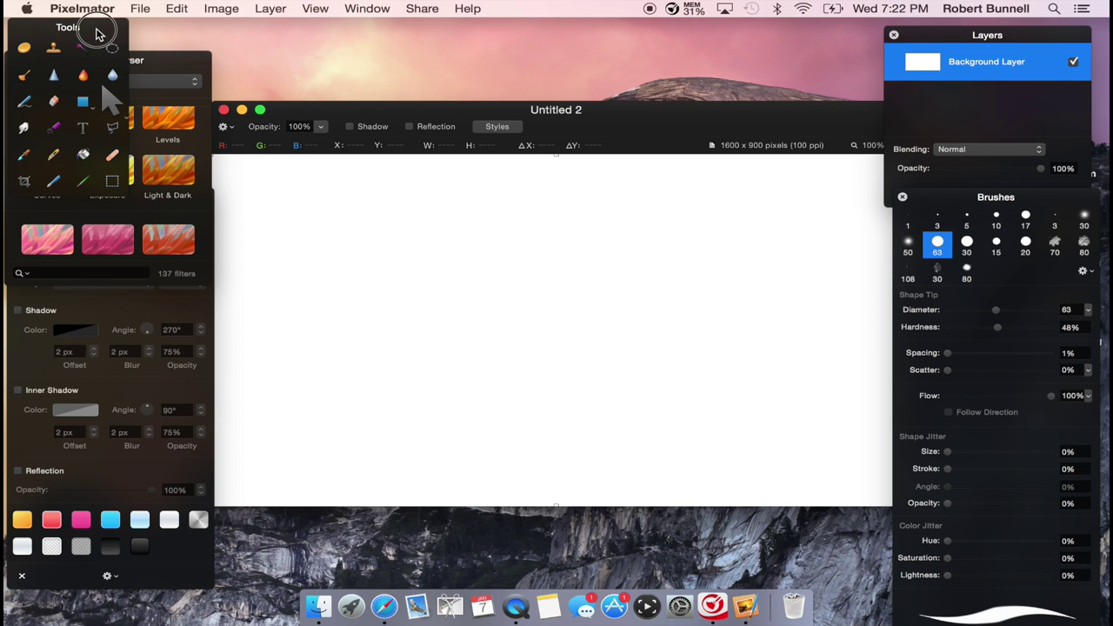
Position the tools palette, Effects Browser and Styles panels, leaving Effects Browser in front.
{"action": "left_click_drag", "start_coordinate": [97, 34], "coordinate": [93, 36]}
{"action": "left_click", "coordinate": [176, 66]}
{"action": "left_click_drag", "start_coordinate": [176, 66], "coordinate": [177, 241]}
{"action": "left_click", "coordinate": [175, 207]}
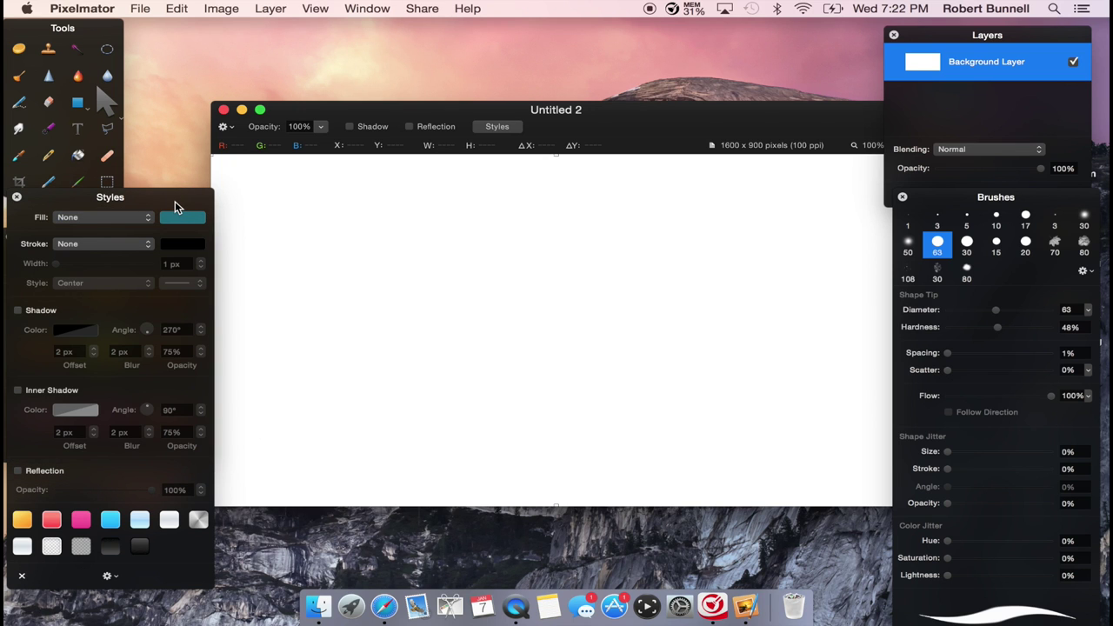
{"action": "mouse_move", "coordinate": [175, 206]}
{"action": "left_mouse_down"}
{"action": "mouse_move", "coordinate": [165, 238]}
{"action": "mouse_move", "coordinate": [158, 198]}
{"action": "mouse_move", "coordinate": [169, 239]}
{"action": "mouse_move", "coordinate": [176, 216]}
{"action": "mouse_move", "coordinate": [177, 225]}
{"action": "left_mouse_up"}
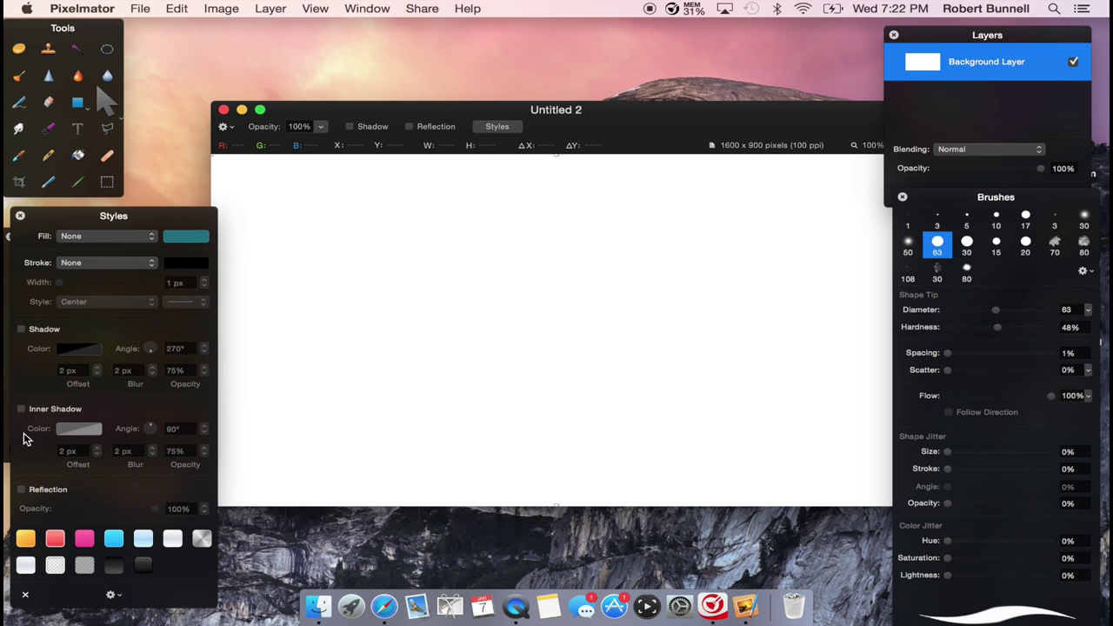
{"action": "left_click", "coordinate": [5, 449]}
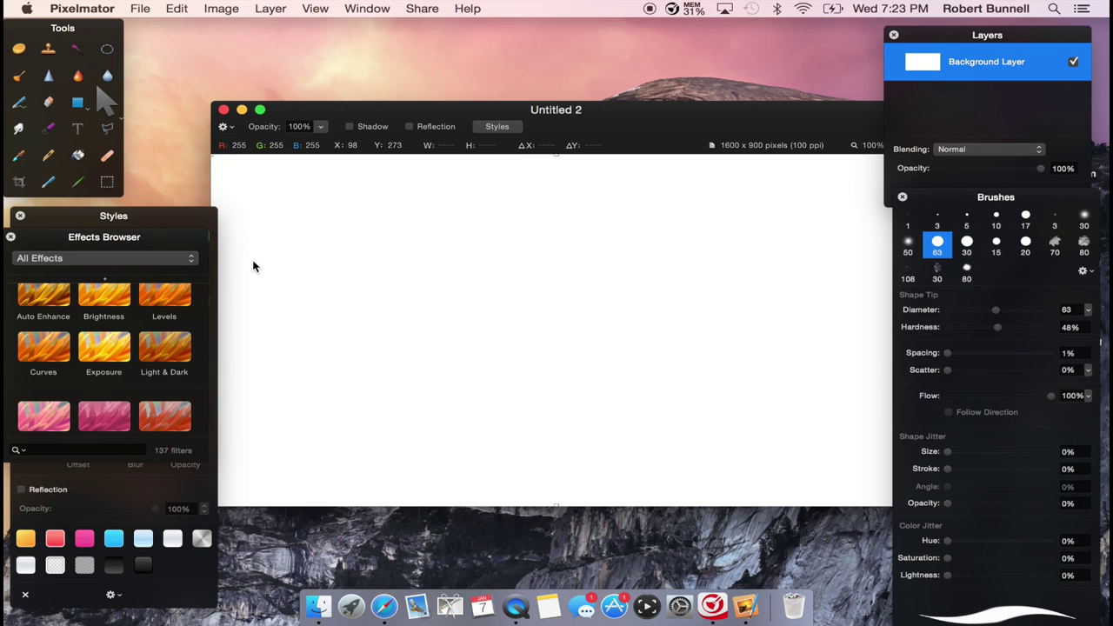
{"action": "left_click", "coordinate": [314, 9]}
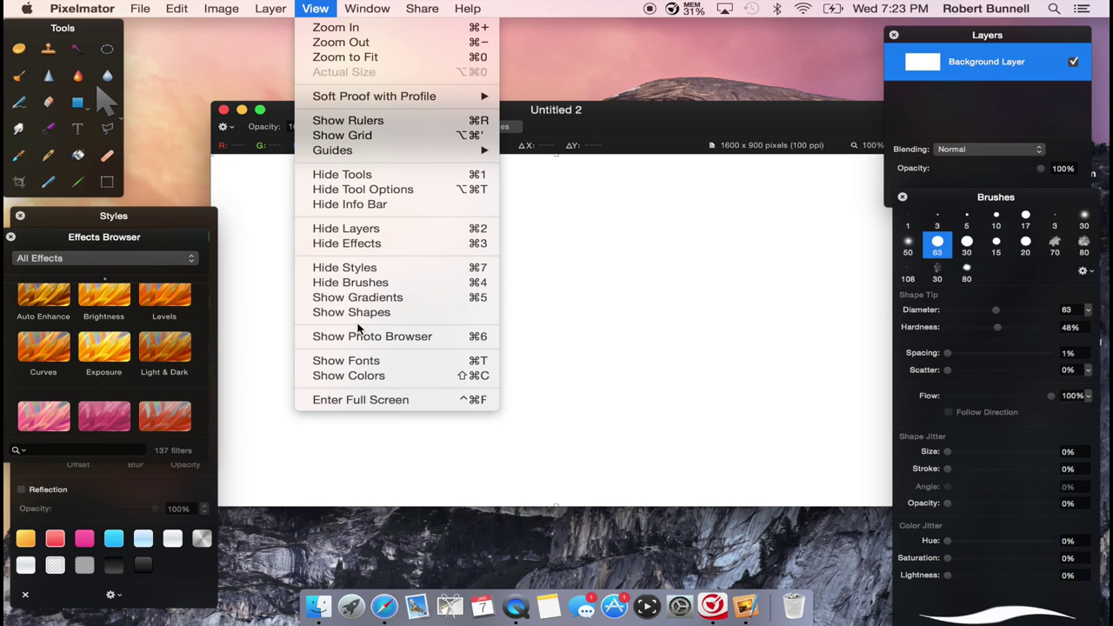
{"action": "left_click", "coordinate": [651, 117]}
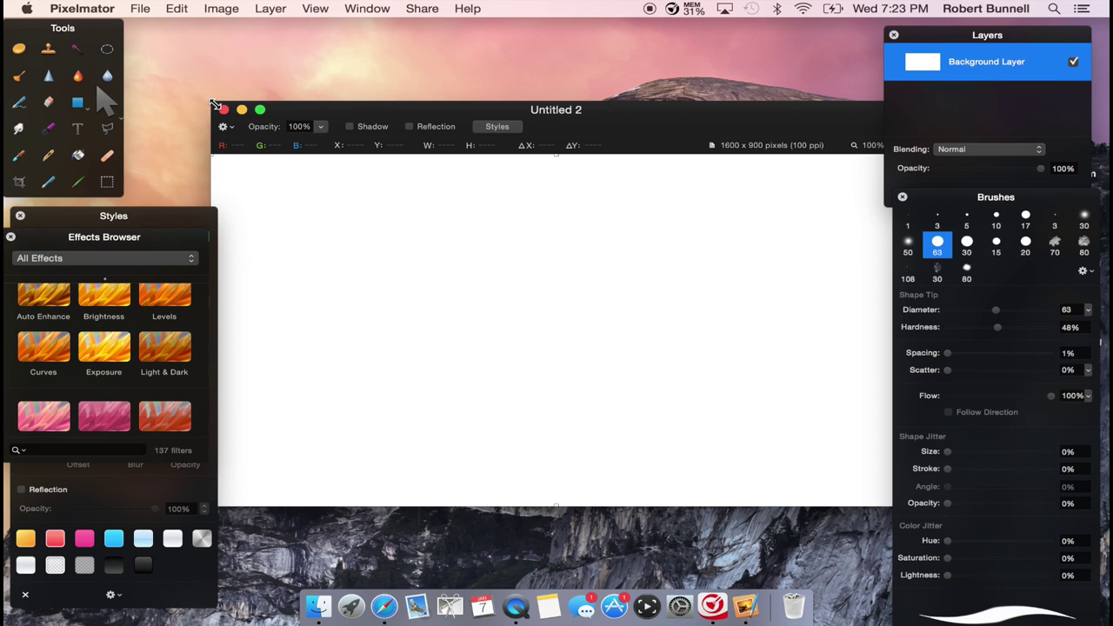
Enlarge and reposition the document window and the tools palette.
{"action": "left_click_drag", "start_coordinate": [215, 105], "coordinate": [65, 68]}
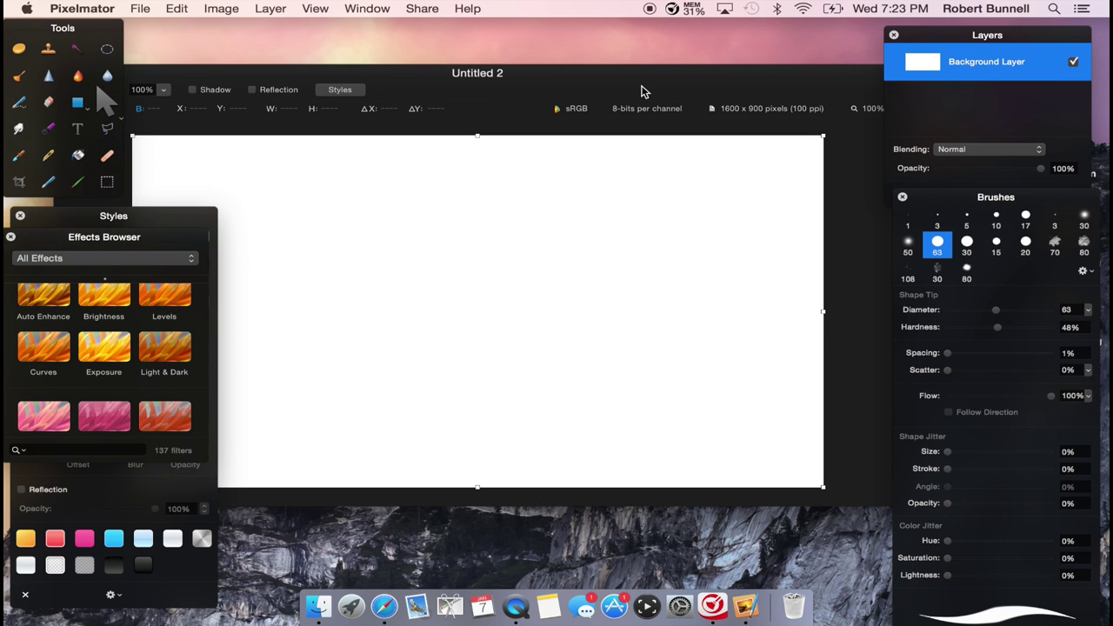
{"action": "scroll", "coordinate": [591, 288], "scroll_direction": "down", "scroll_amount": 3}
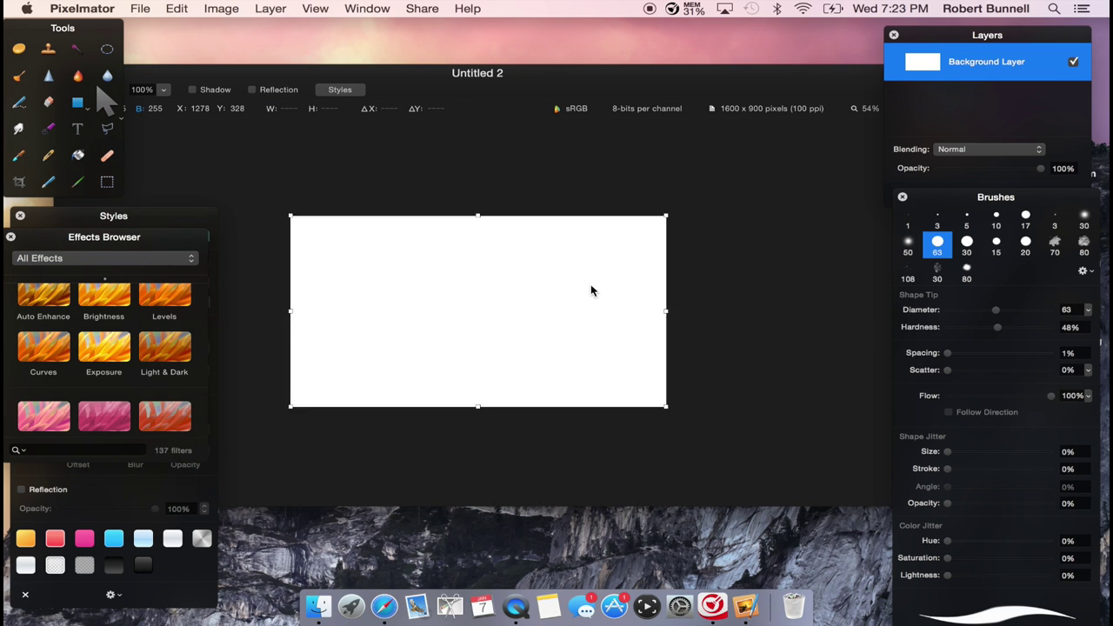
{"action": "scroll", "coordinate": [592, 288], "scroll_direction": "up", "scroll_amount": 1}
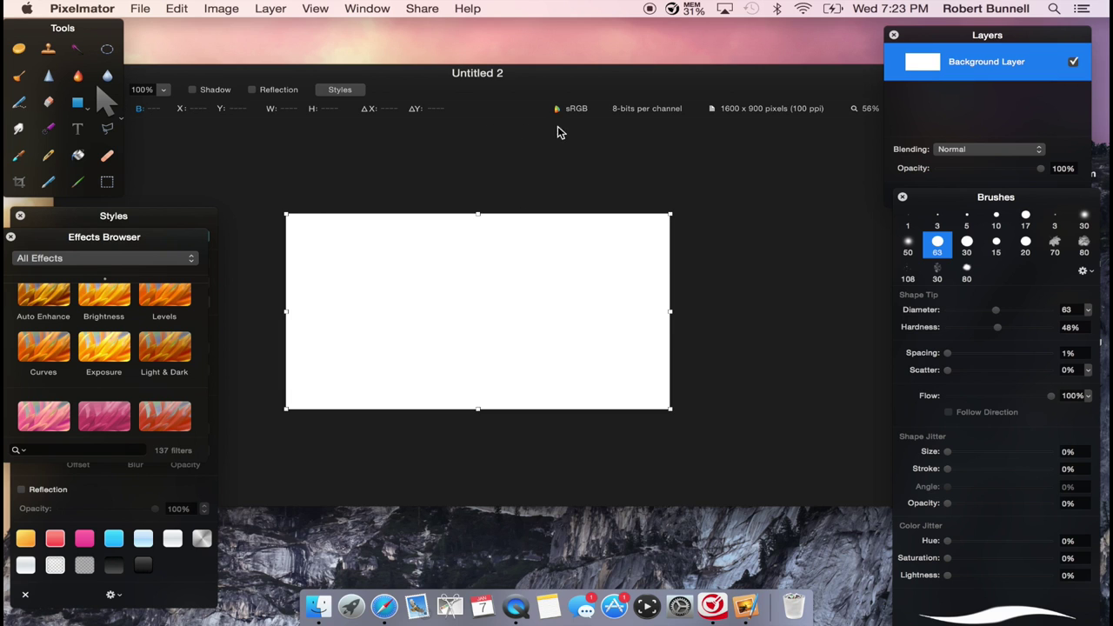
{"action": "left_click_drag", "start_coordinate": [559, 82], "coordinate": [564, 93]}
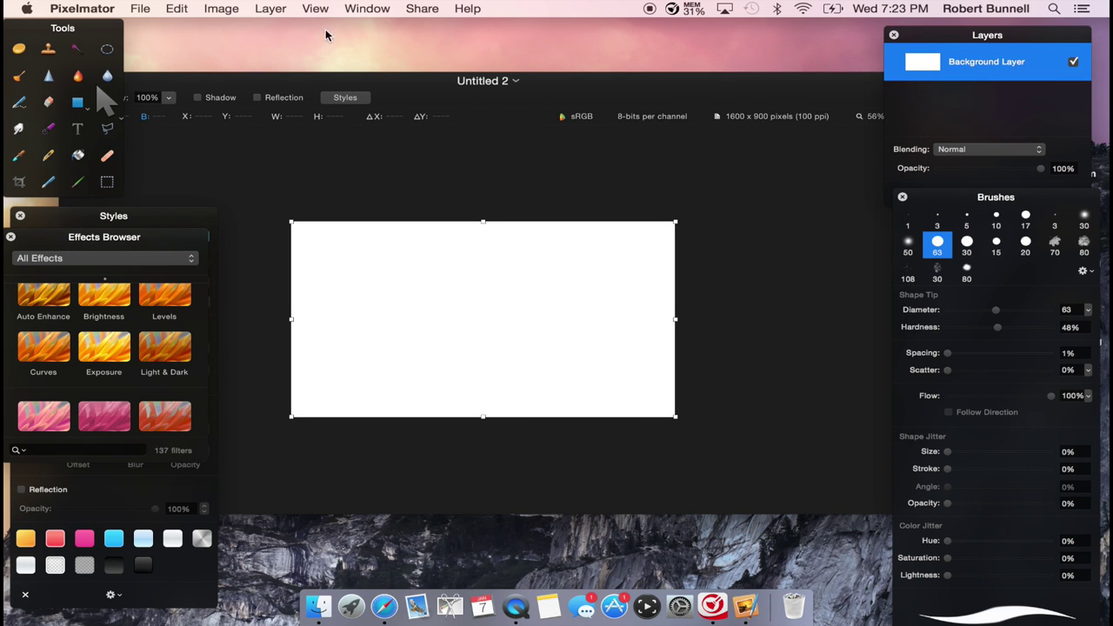
{"action": "mouse_move", "coordinate": [103, 33]}
{"action": "left_mouse_down"}
{"action": "mouse_move", "coordinate": [144, 50]}
{"action": "mouse_move", "coordinate": [100, 41]}
{"action": "left_mouse_up"}
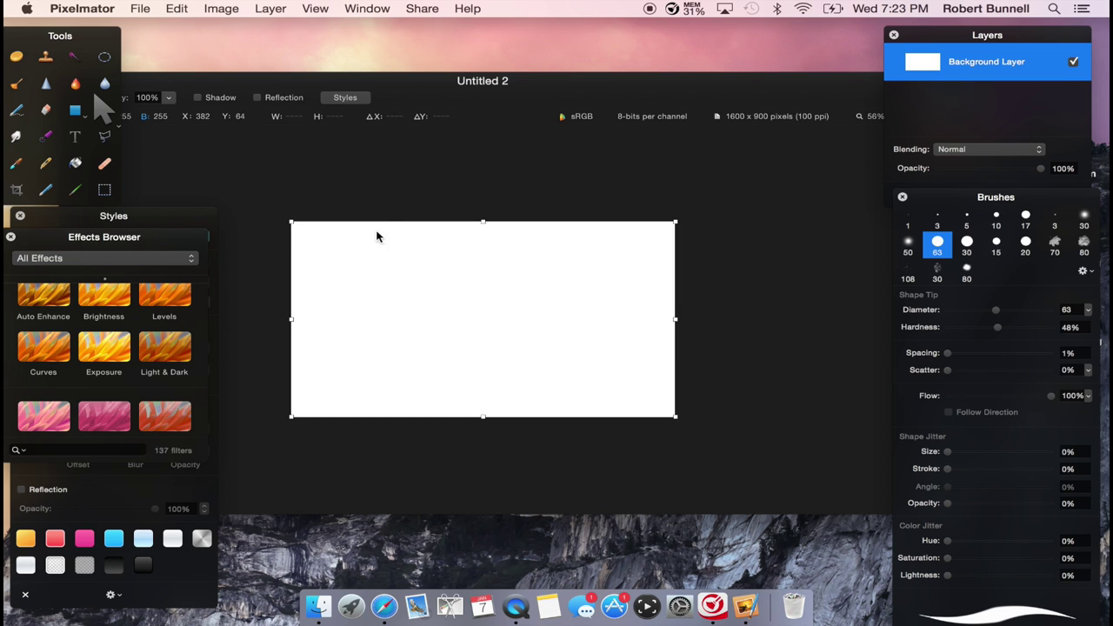
Shrink the white background layer toward the bottom right and apply the resize.
{"action": "left_click_drag", "start_coordinate": [292, 222], "coordinate": [412, 283]}
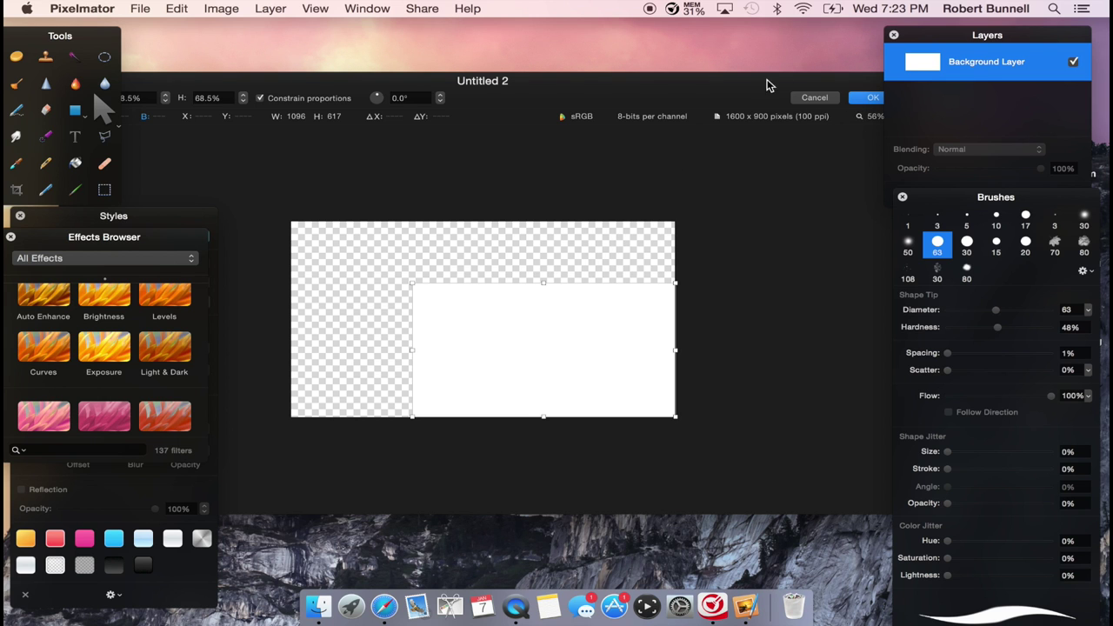
{"action": "left_click_drag", "start_coordinate": [725, 89], "coordinate": [772, 82]}
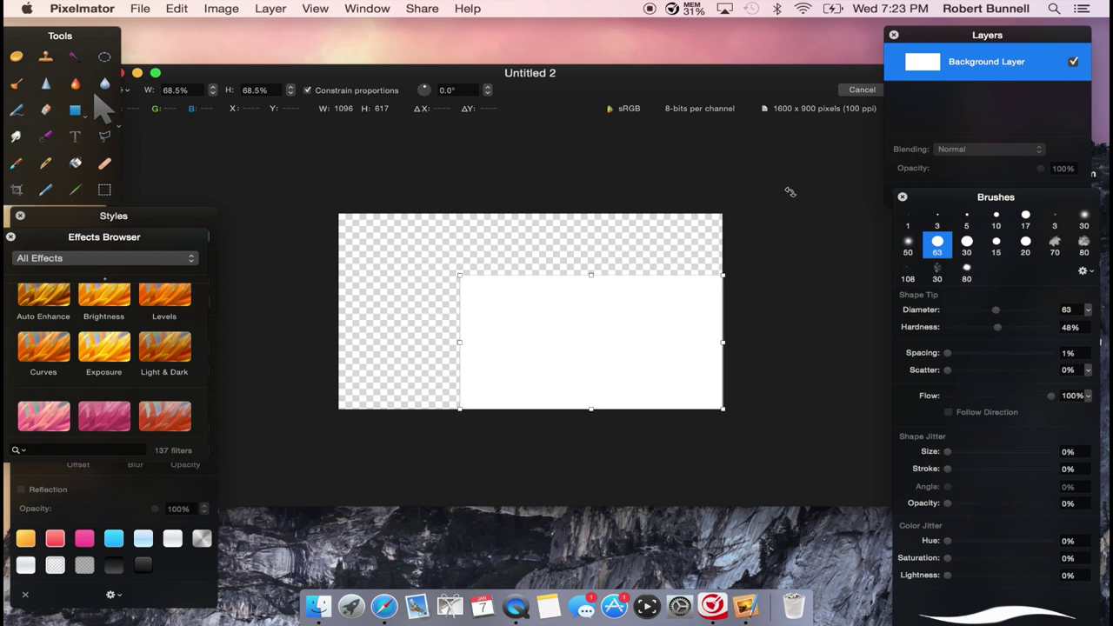
{"action": "left_click", "coordinate": [952, 99]}
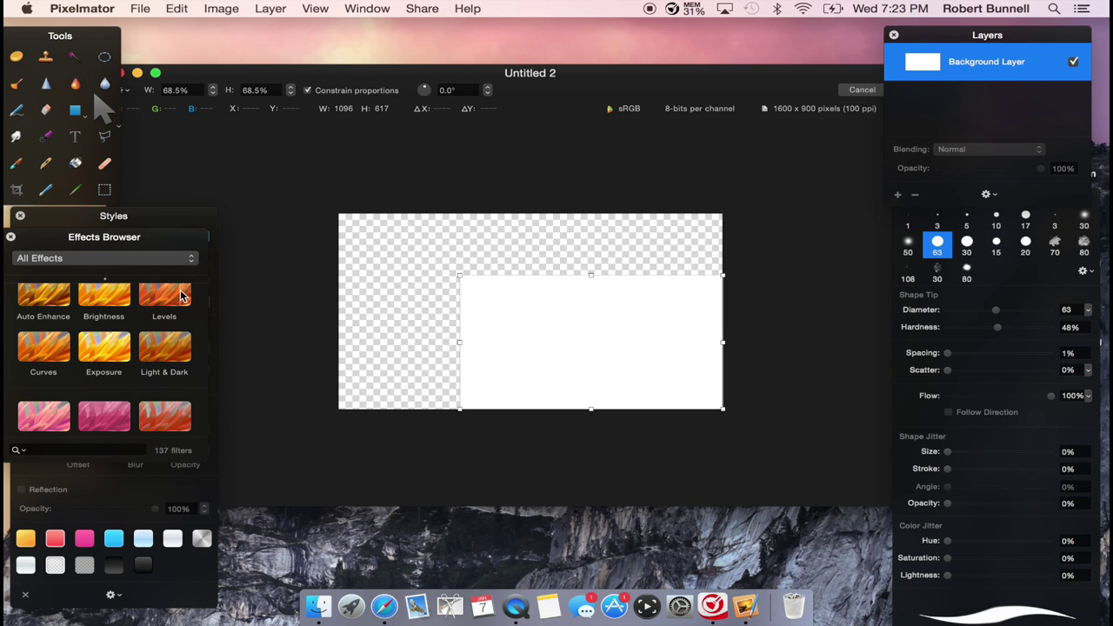
{"action": "left_click_drag", "start_coordinate": [736, 78], "coordinate": [671, 79]}
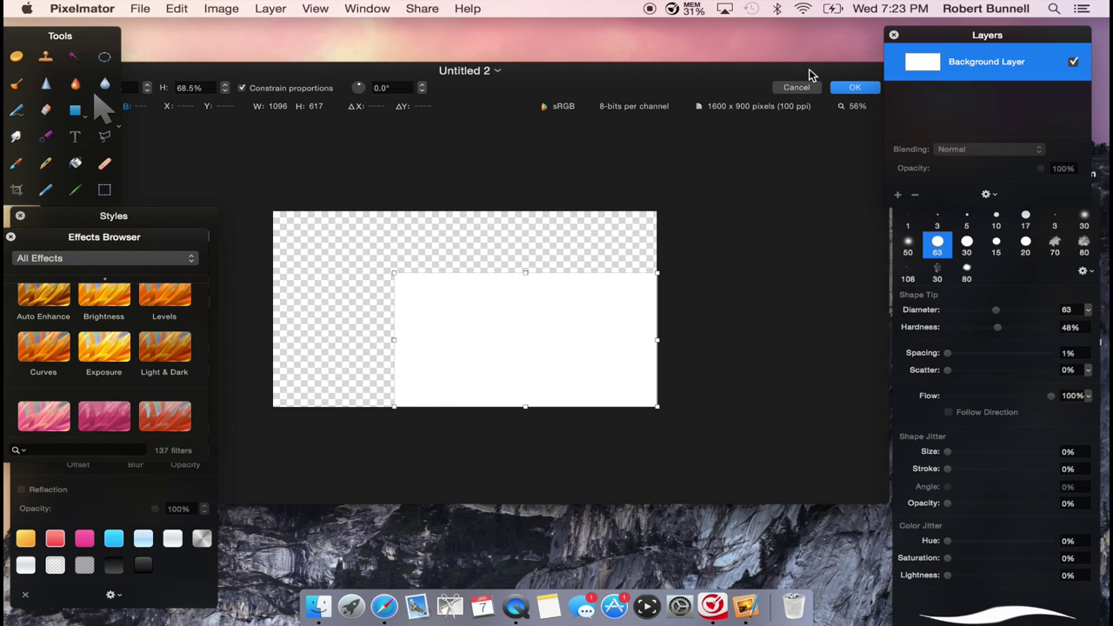
{"action": "left_click_drag", "start_coordinate": [808, 74], "coordinate": [760, 69]}
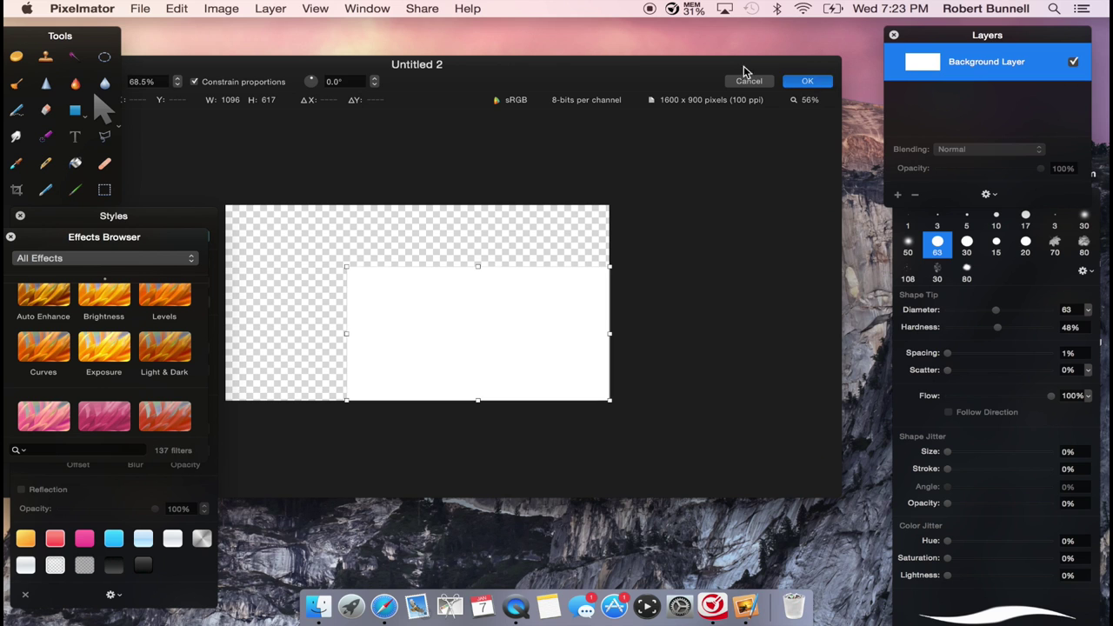
{"action": "left_click", "coordinate": [807, 81]}
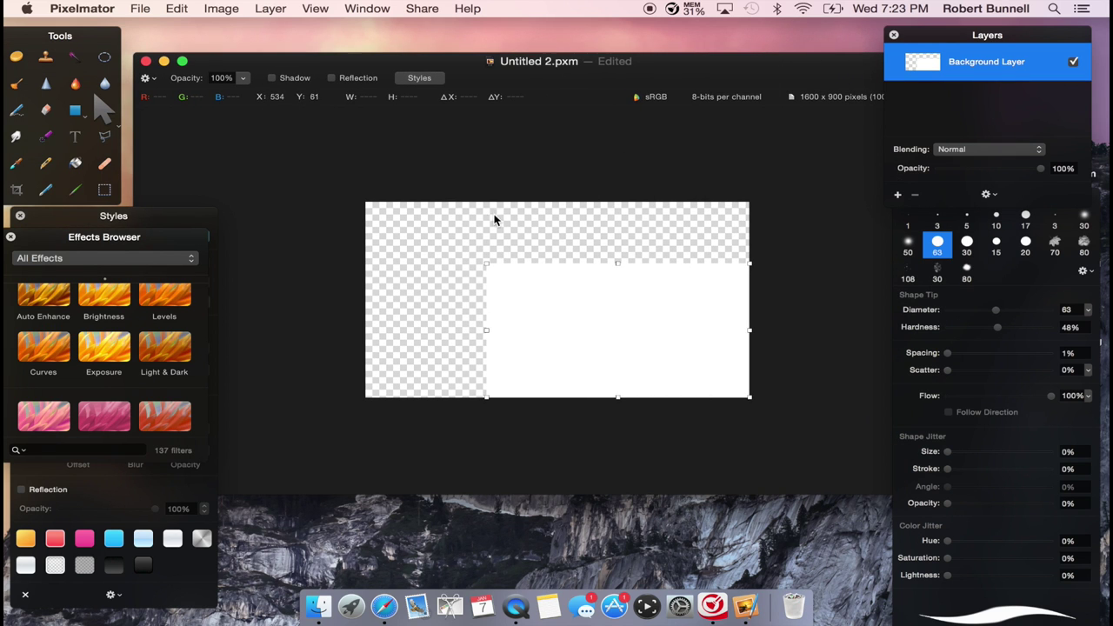
Stretch the white layer back to fill the 1600×900 canvas and commit.
{"action": "left_click_drag", "start_coordinate": [486, 261], "coordinate": [366, 223]}
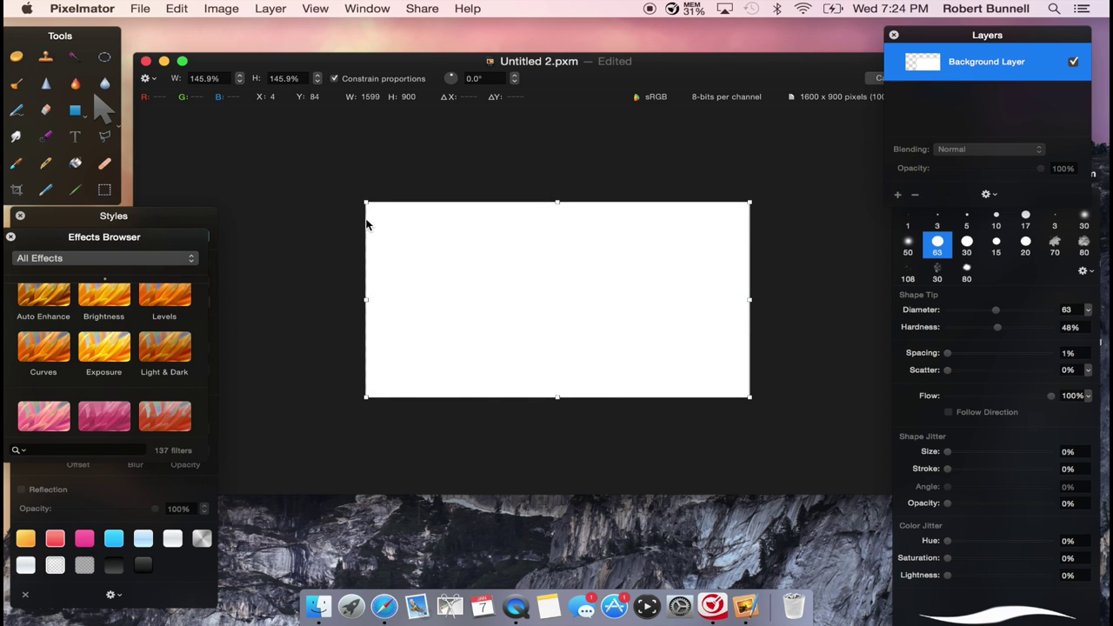
{"action": "left_click_drag", "start_coordinate": [807, 57], "coordinate": [762, 64]}
{"action": "left_click", "coordinate": [876, 83]}
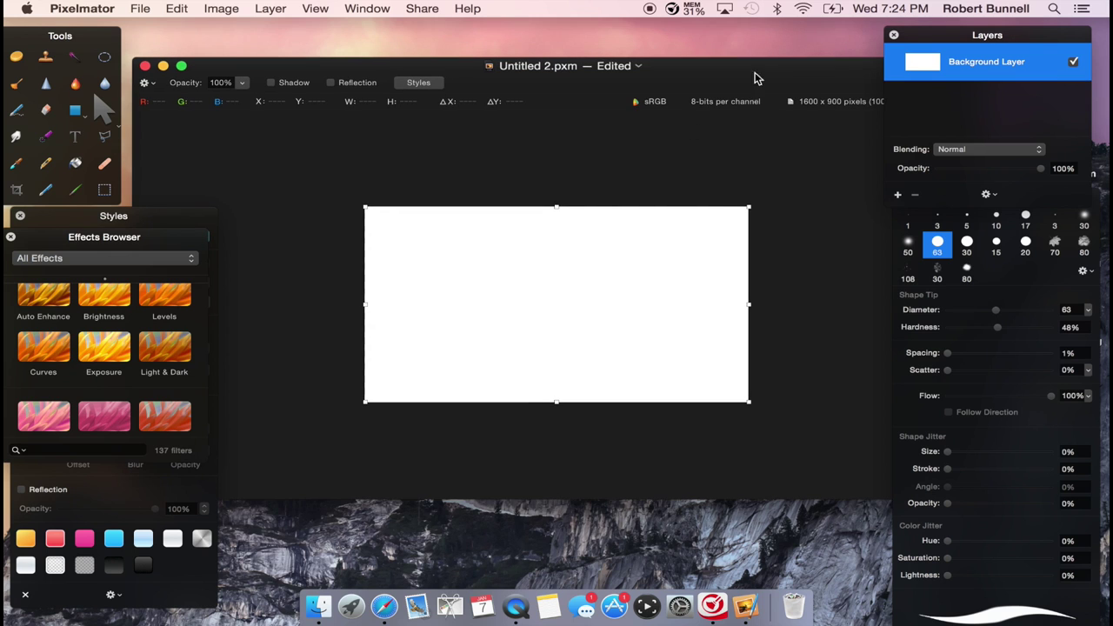
{"action": "scroll", "coordinate": [585, 213], "scroll_direction": "down", "scroll_amount": 3}
{"action": "scroll", "coordinate": [585, 212], "scroll_direction": "up", "scroll_amount": 5}
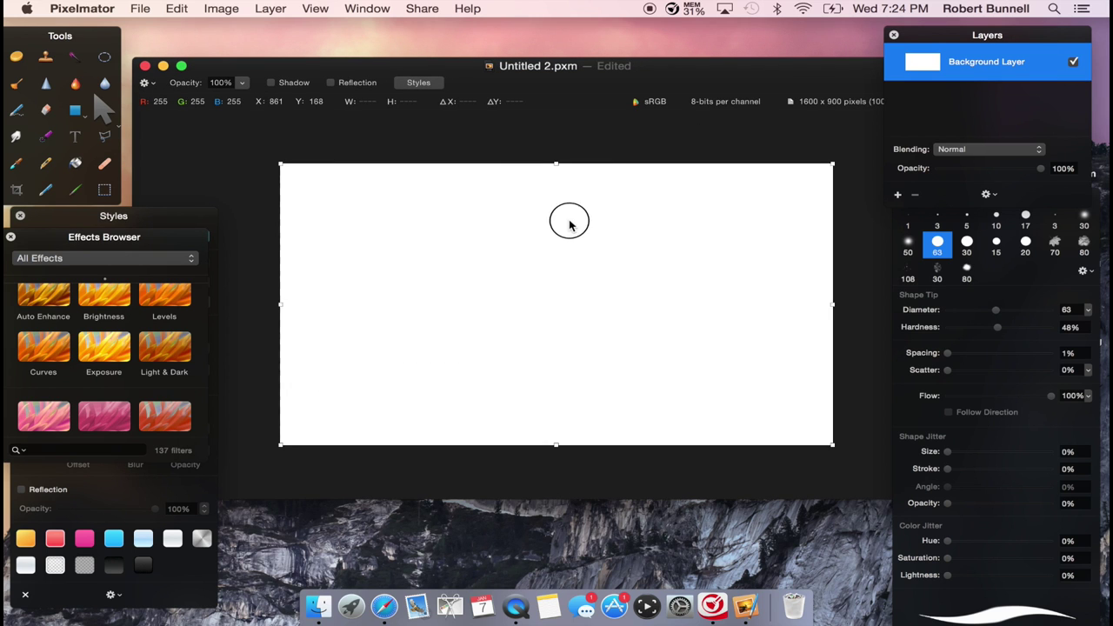
{"action": "mouse_move", "coordinate": [569, 225]}
{"action": "left_mouse_down"}
{"action": "mouse_move", "coordinate": [528, 253]}
{"action": "mouse_move", "coordinate": [586, 214]}
{"action": "left_mouse_up"}
{"action": "scroll", "coordinate": [585, 213], "scroll_direction": "down", "scroll_amount": 1}
{"action": "scroll", "coordinate": [585, 214], "scroll_direction": "down", "scroll_amount": 2}
{"action": "scroll", "coordinate": [585, 214], "scroll_direction": "up", "scroll_amount": 3}
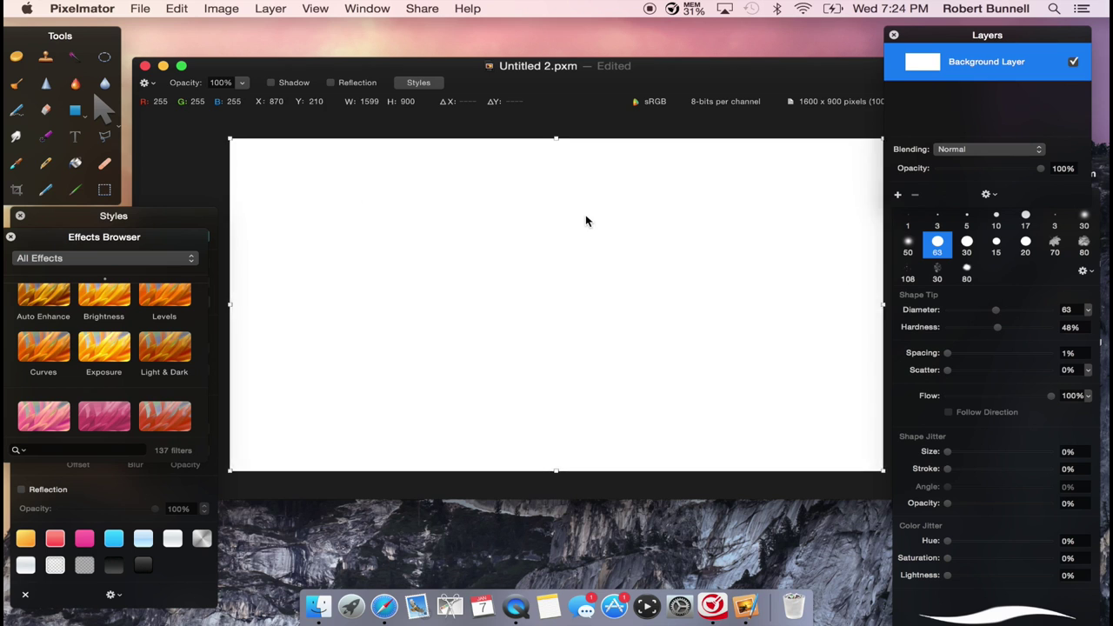
{"action": "scroll", "coordinate": [585, 214], "scroll_direction": "down", "scroll_amount": 3}
{"action": "scroll", "coordinate": [585, 214], "scroll_direction": "up", "scroll_amount": 2}
{"action": "scroll", "coordinate": [585, 214], "scroll_direction": "down", "scroll_amount": 1}
{"action": "scroll", "coordinate": [585, 213], "scroll_direction": "up", "scroll_amount": 4}
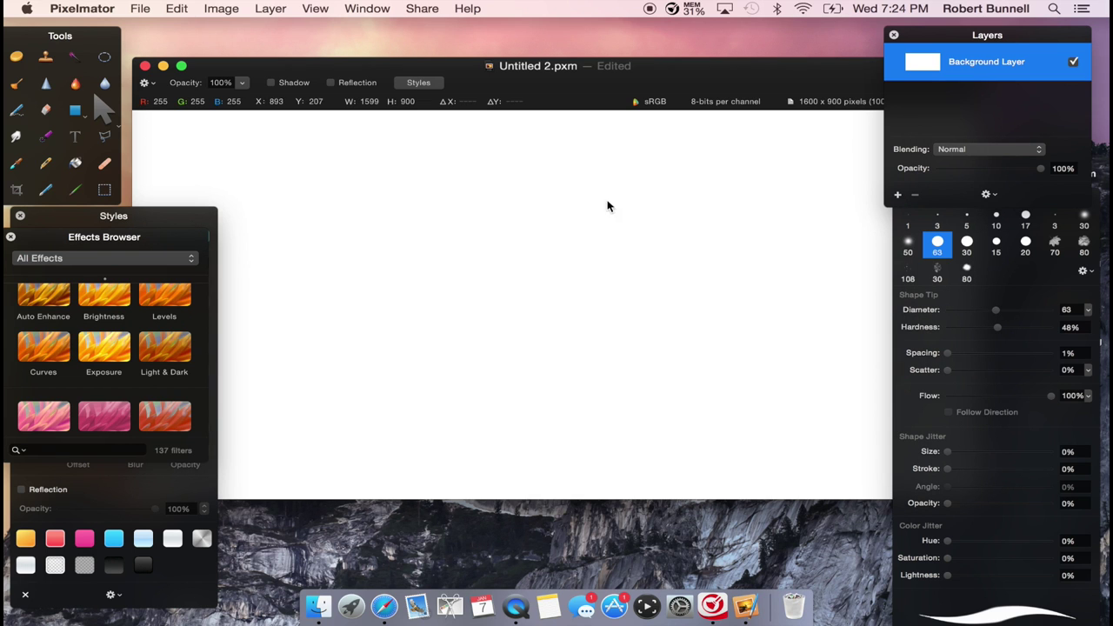
{"action": "scroll", "coordinate": [576, 251], "scroll_direction": "down", "scroll_amount": 2}
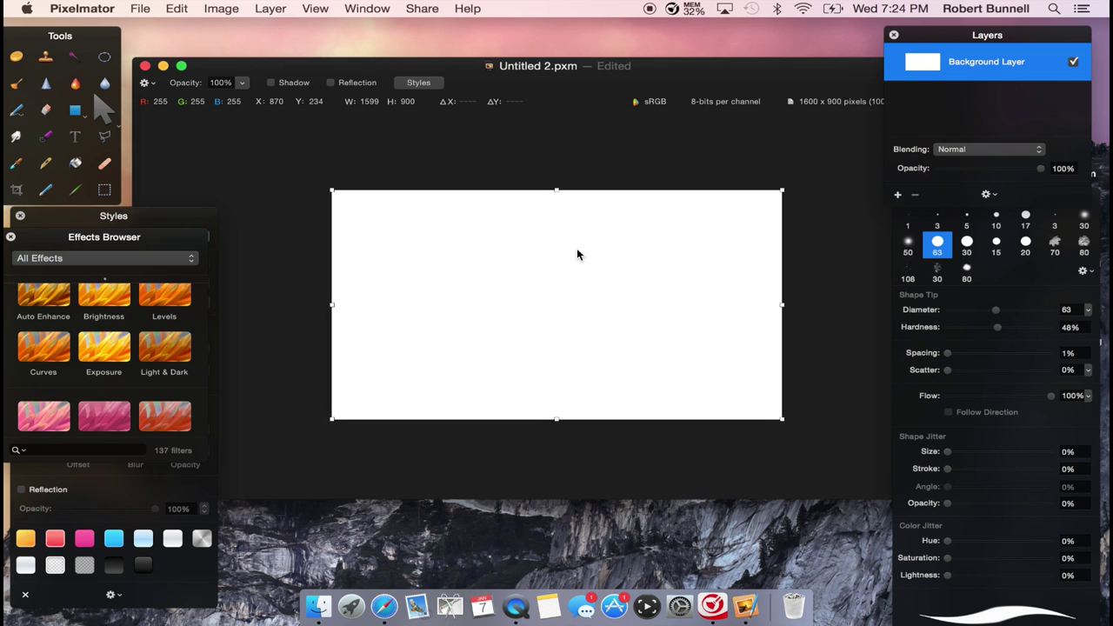
{"action": "scroll", "coordinate": [576, 251], "scroll_direction": "up", "scroll_amount": 1}
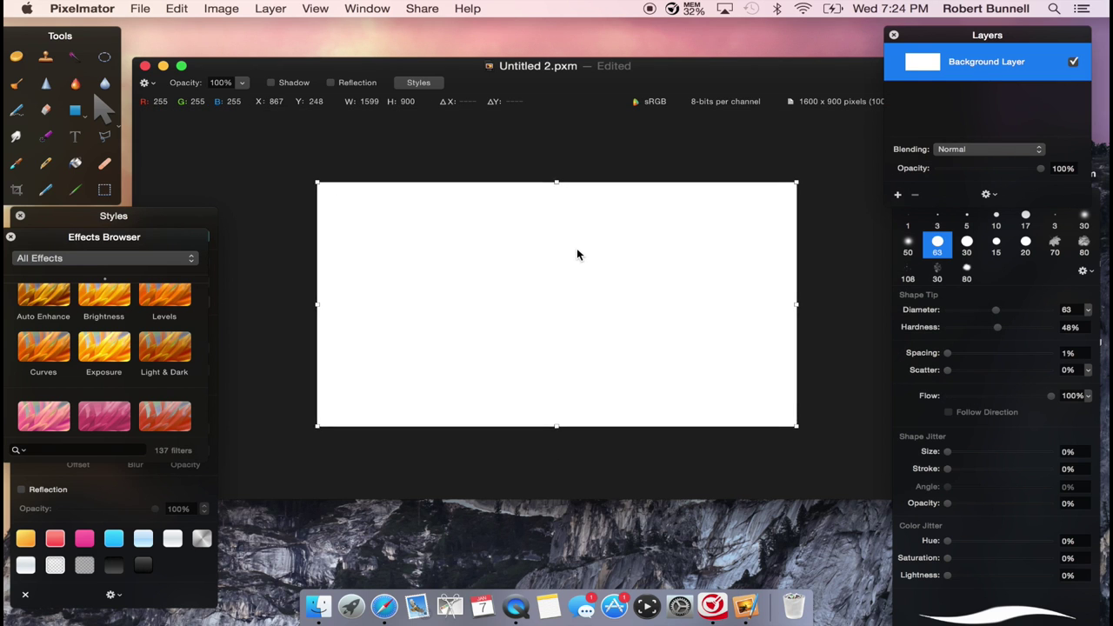
{"action": "double_click", "coordinate": [439, 69]}
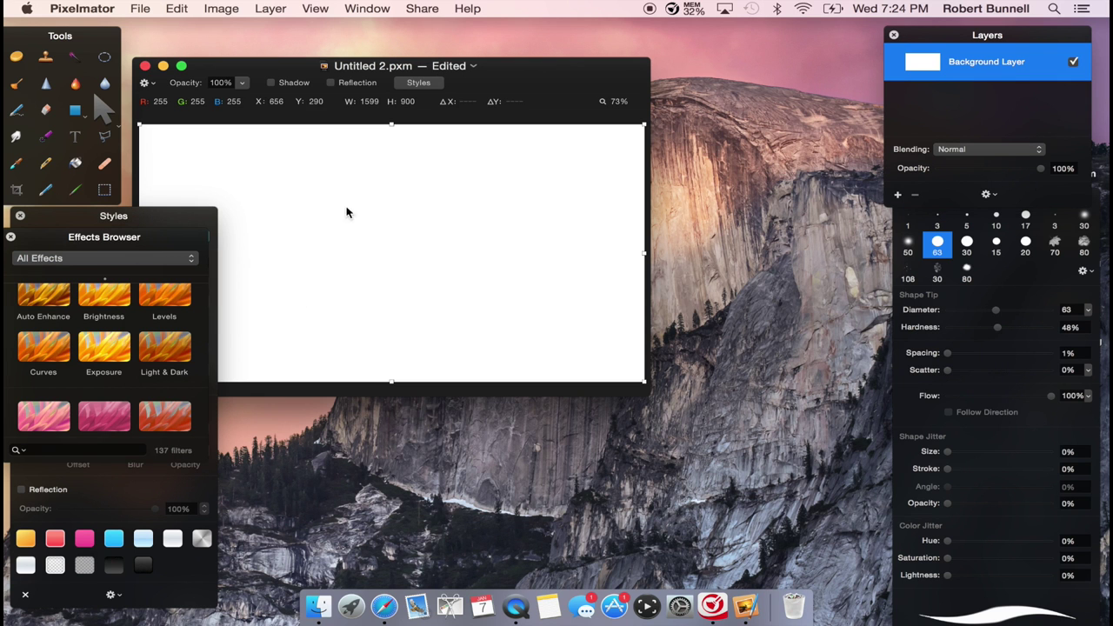
{"action": "scroll", "coordinate": [352, 219], "scroll_direction": "down", "scroll_amount": 2}
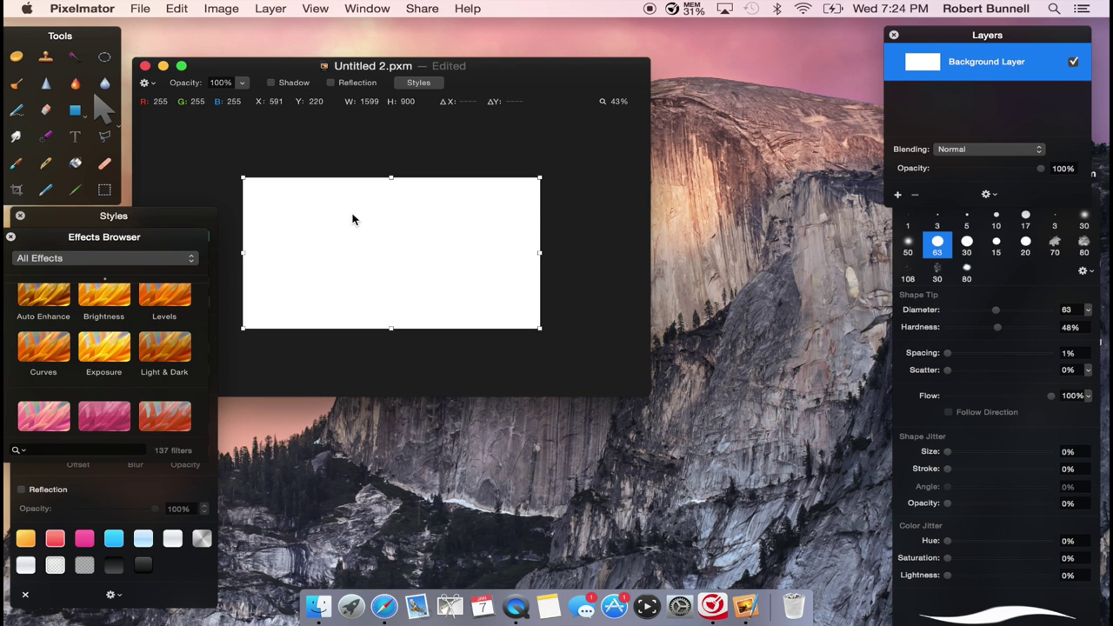
{"action": "double_click", "coordinate": [513, 76]}
{"action": "double_click", "coordinate": [413, 65]}
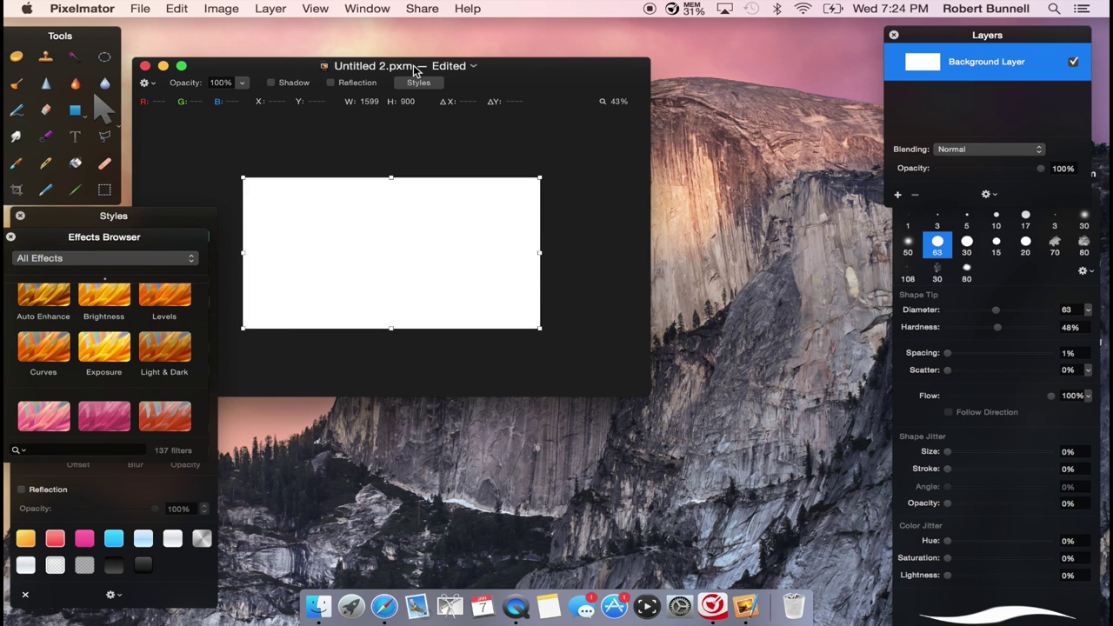
{"action": "left_click_drag", "start_coordinate": [551, 67], "coordinate": [657, 142]}
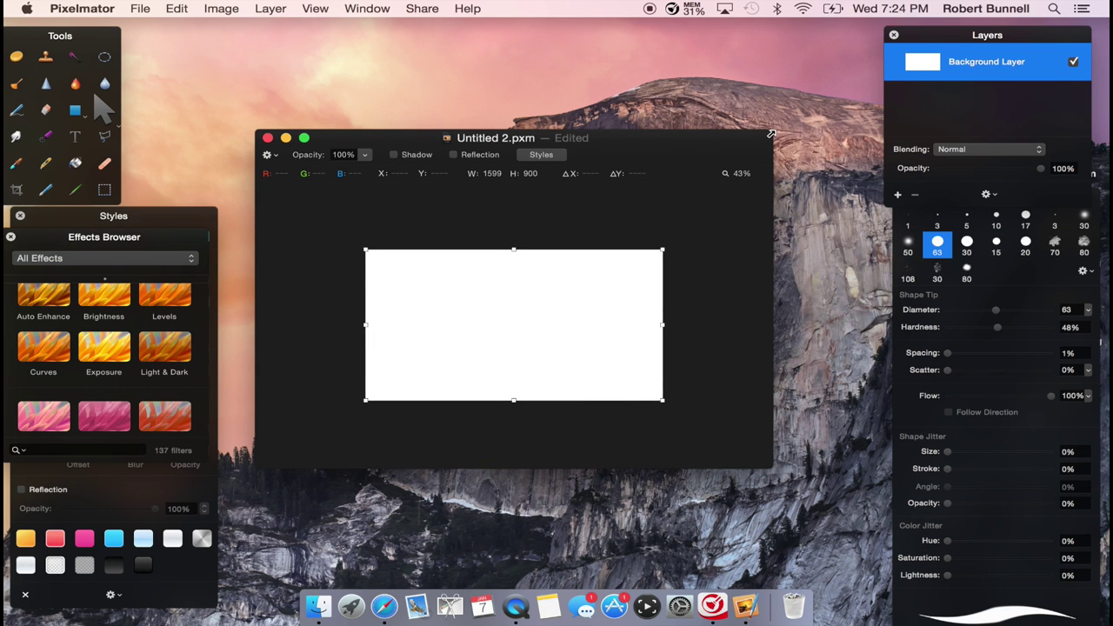
{"action": "left_click_drag", "start_coordinate": [771, 134], "coordinate": [826, 87]}
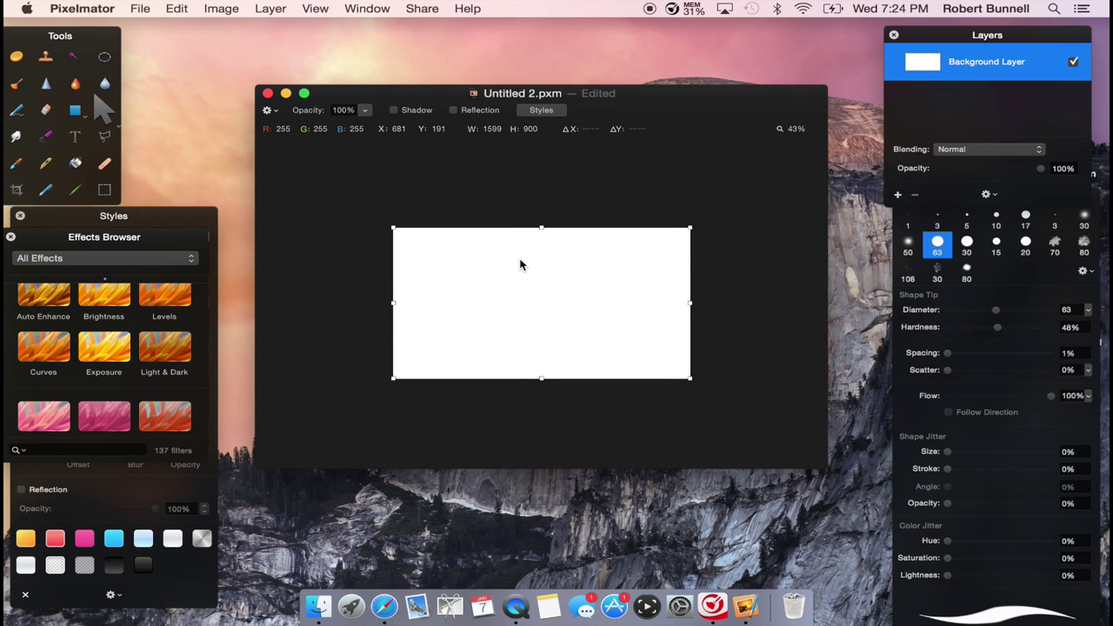
{"action": "scroll", "coordinate": [520, 264], "scroll_direction": "down", "scroll_amount": 3}
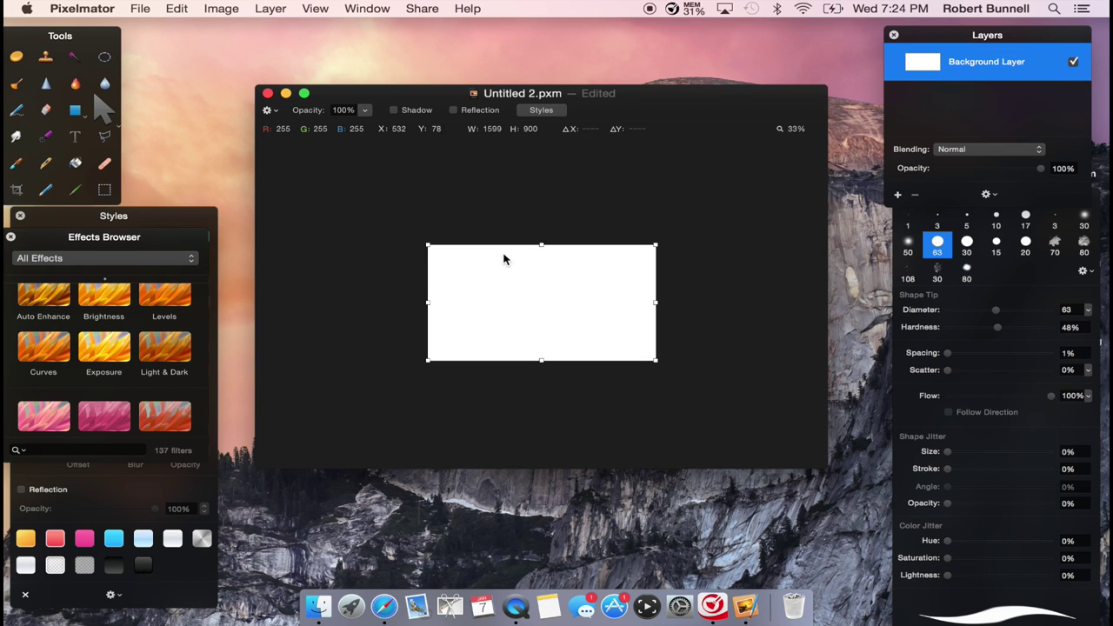
{"action": "left_click_drag", "start_coordinate": [103, 35], "coordinate": [122, 37]}
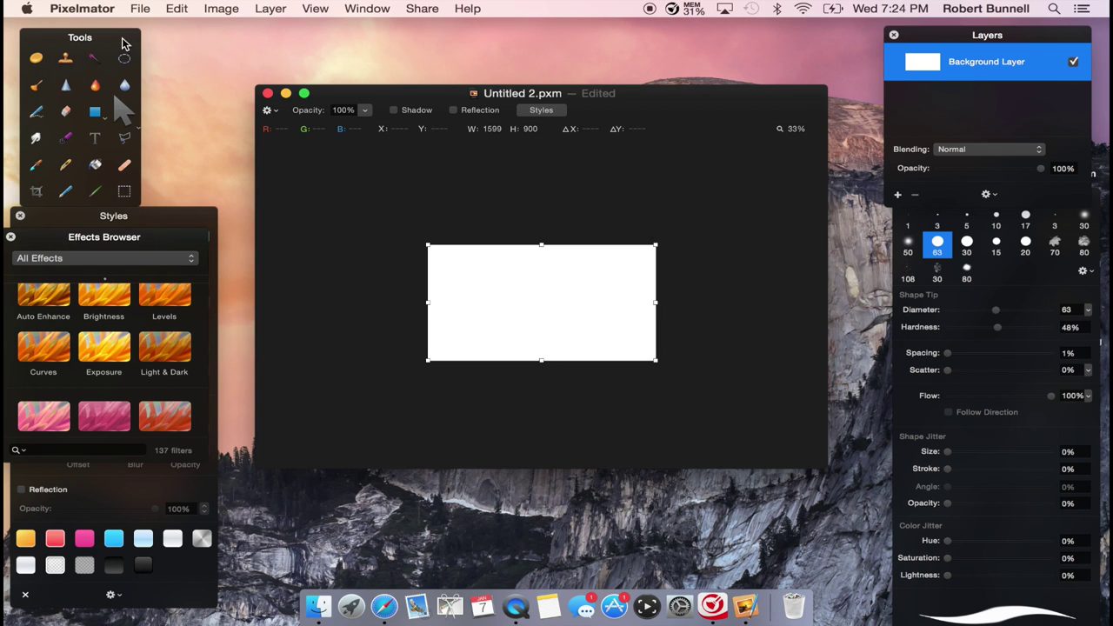
{"action": "left_click_drag", "start_coordinate": [123, 42], "coordinate": [115, 40]}
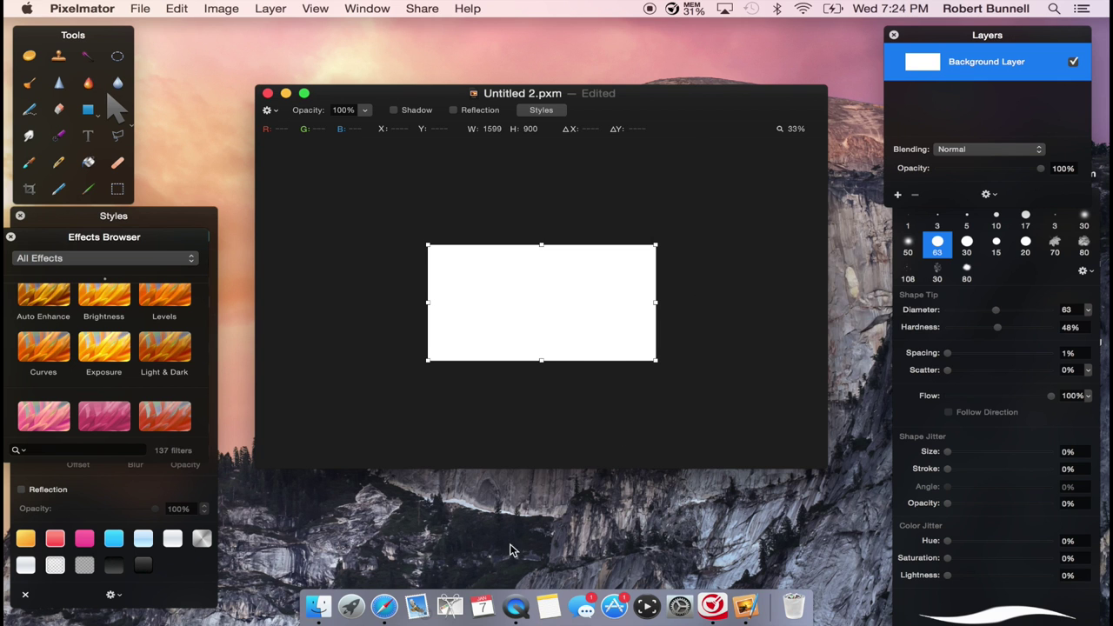
{"action": "left_click", "coordinate": [318, 606]}
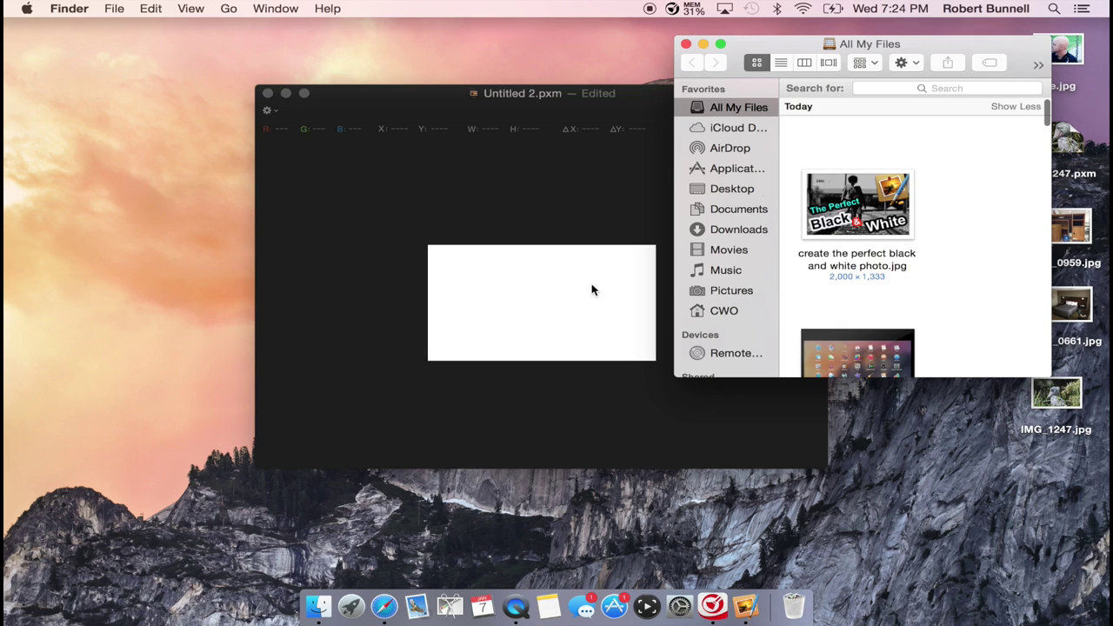
Drag IMG_1247.jpg and IMG_0661.jpg from the Desktop onto the Untitled 2.pxm canvas.
{"action": "scroll", "coordinate": [887, 212], "scroll_direction": "down", "scroll_amount": 2}
{"action": "scroll", "coordinate": [895, 224], "scroll_direction": "up", "scroll_amount": 2}
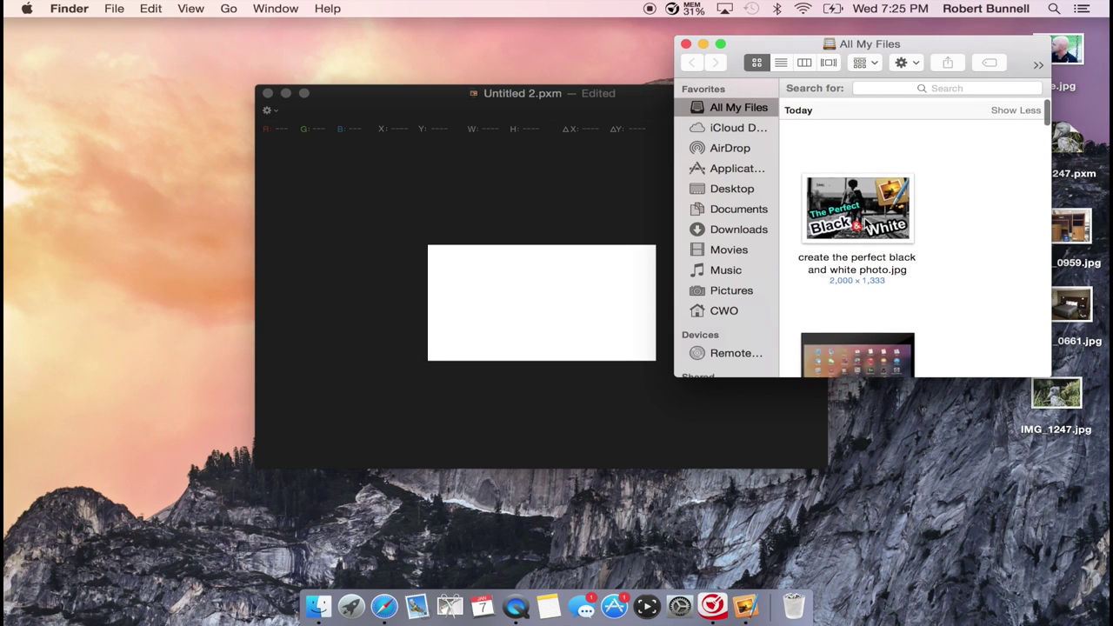
{"action": "left_click", "coordinate": [747, 189]}
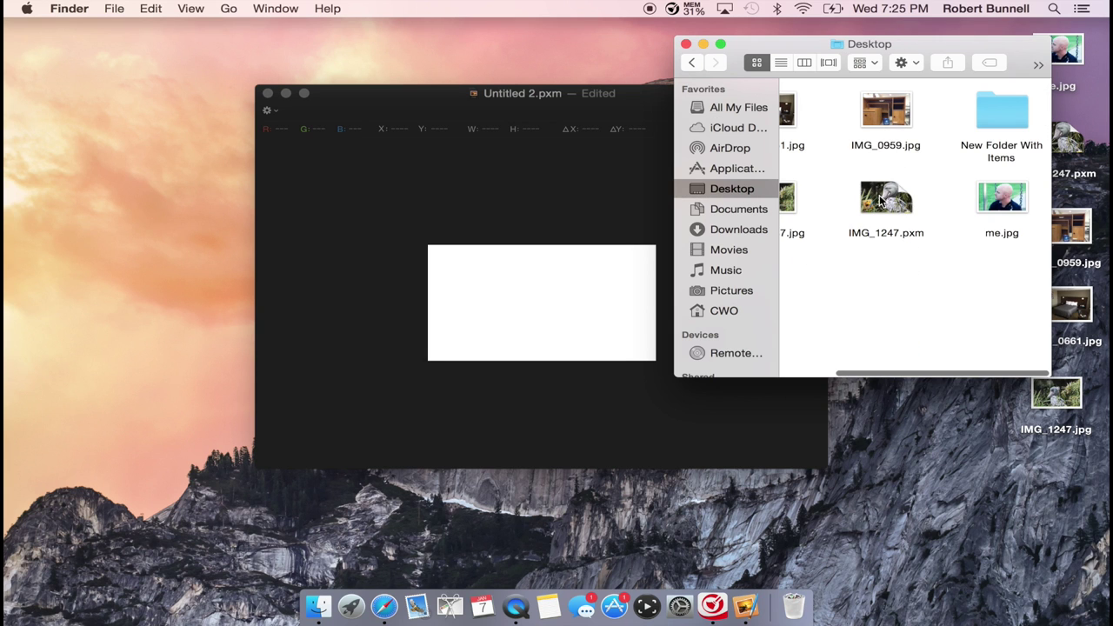
{"action": "left_click_drag", "start_coordinate": [839, 198], "coordinate": [543, 285]}
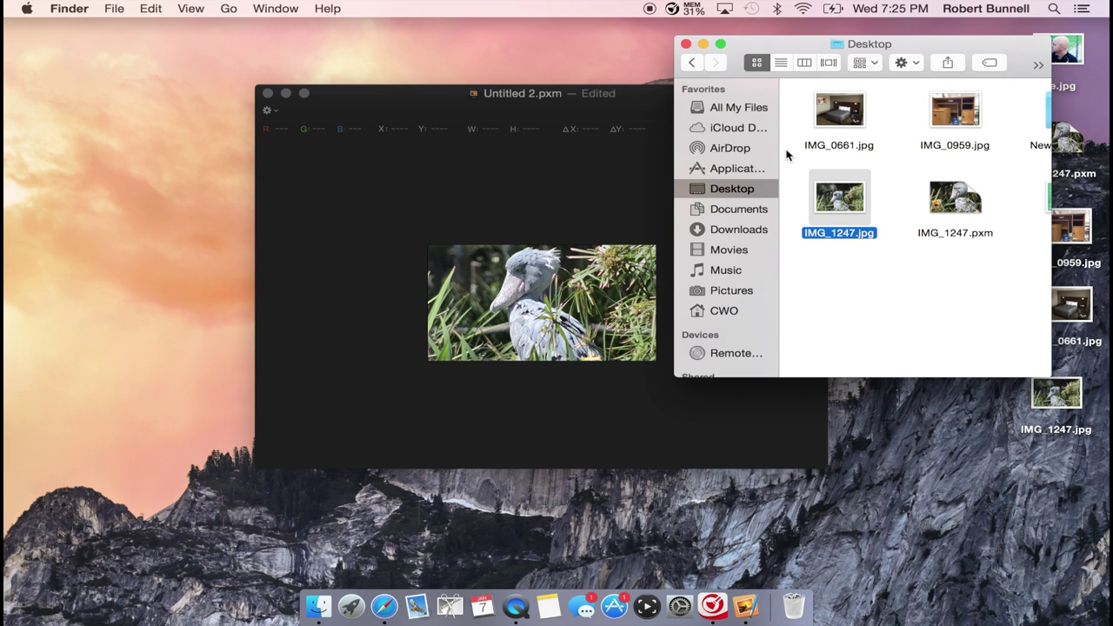
{"action": "left_click_drag", "start_coordinate": [841, 118], "coordinate": [543, 317]}
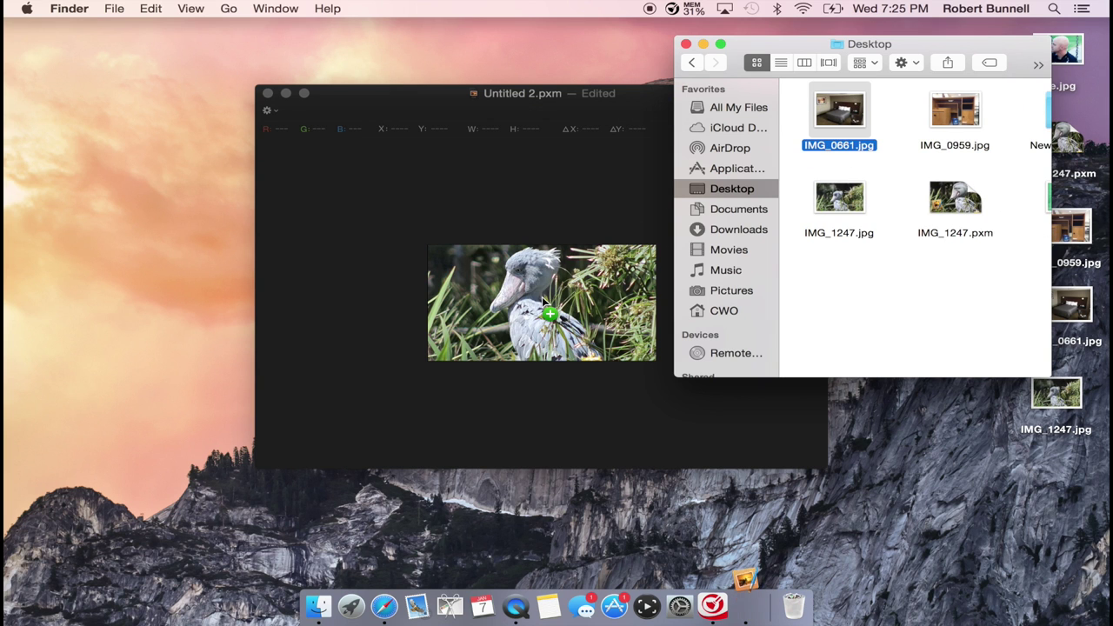
{"action": "left_click", "coordinate": [432, 96]}
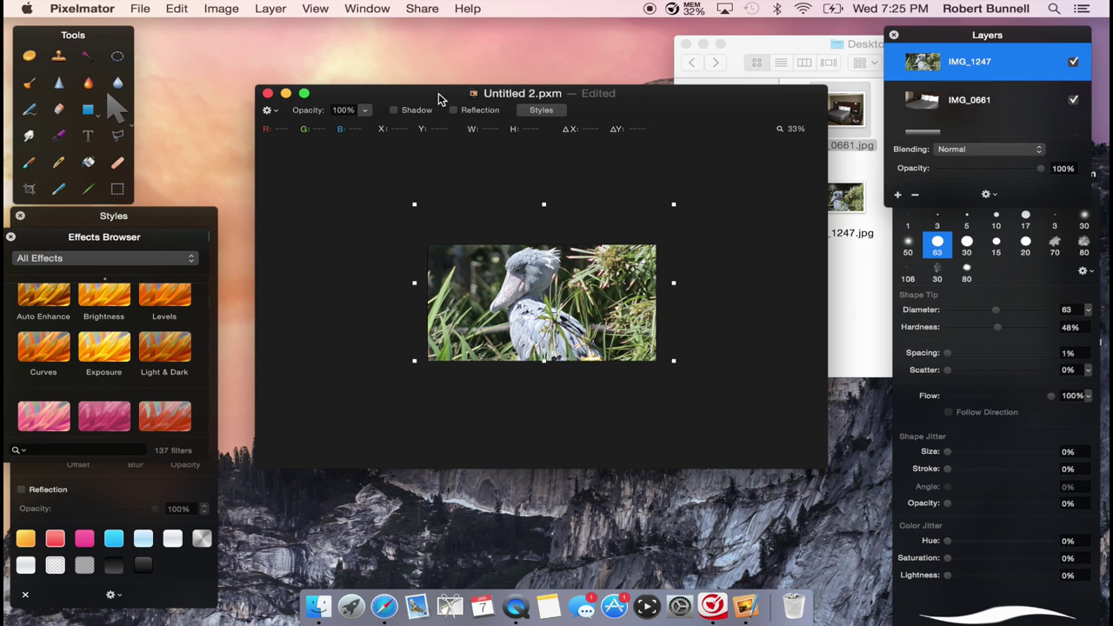
Drag the IMG_0661 room layer above the IMG_1247 bird layer.
{"action": "left_click", "coordinate": [1035, 95]}
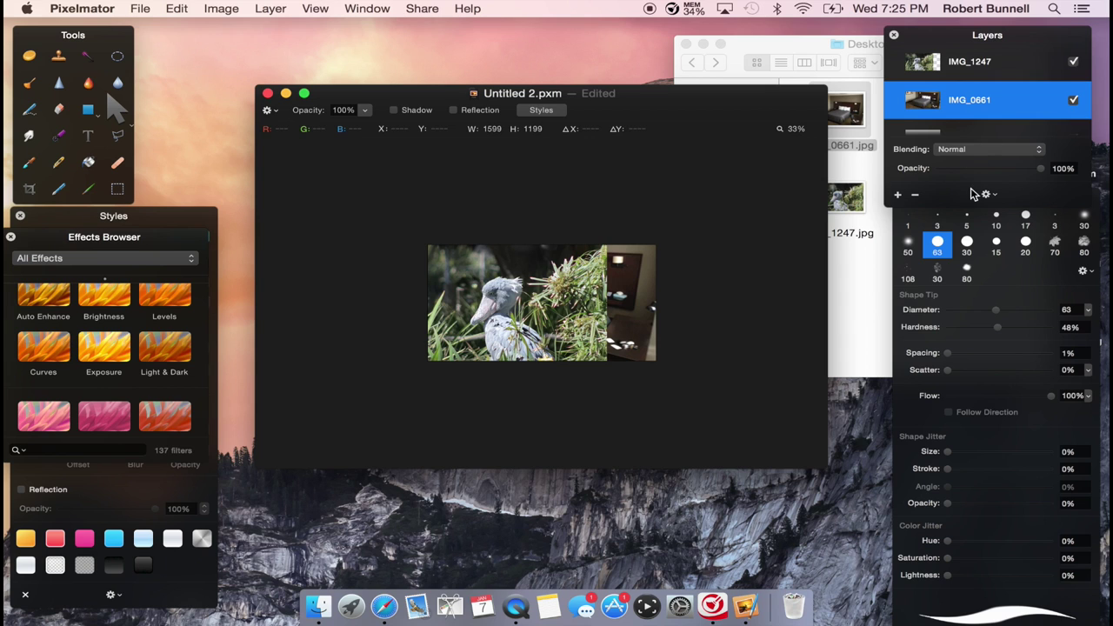
{"action": "left_click_drag", "start_coordinate": [1014, 193], "coordinate": [1012, 202]}
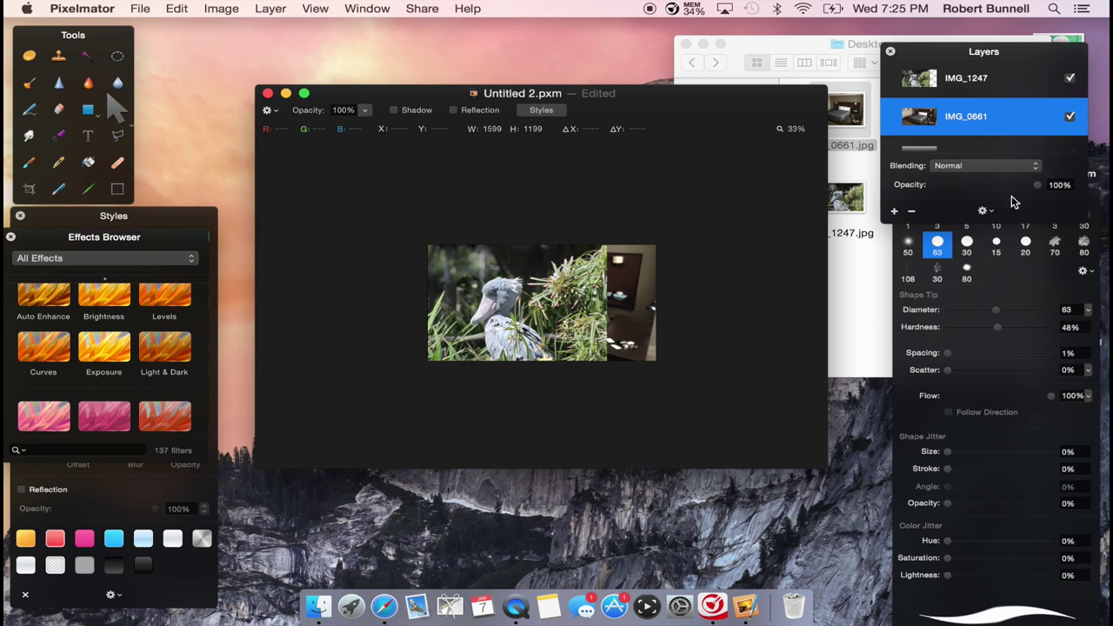
{"action": "left_click", "coordinate": [995, 78]}
{"action": "left_click", "coordinate": [990, 124]}
{"action": "left_click", "coordinate": [983, 78]}
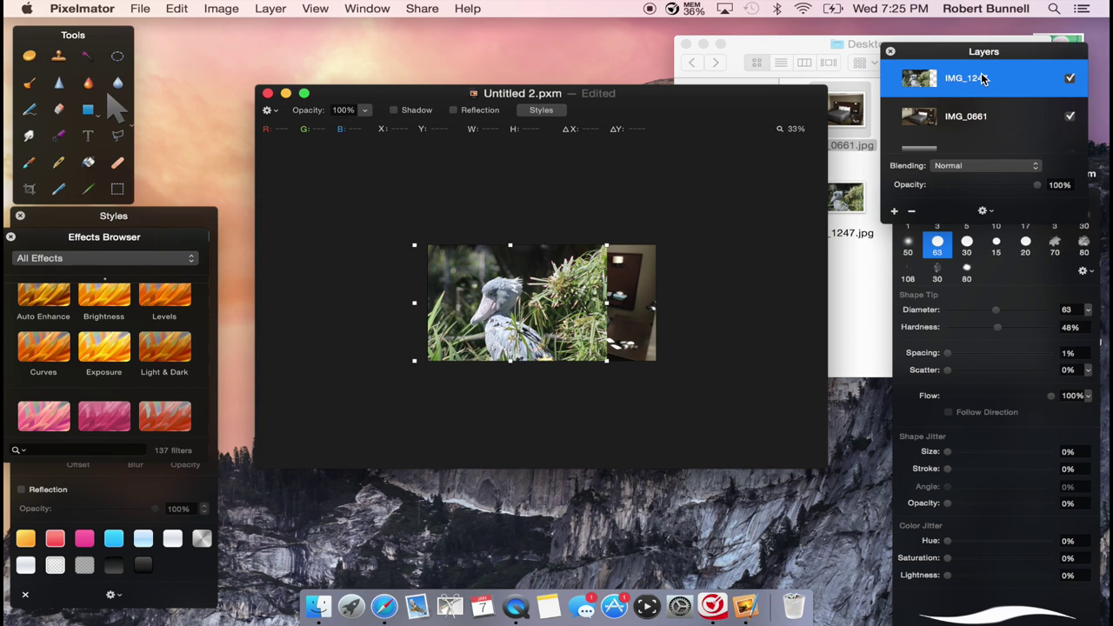
{"action": "left_click_drag", "start_coordinate": [981, 116], "coordinate": [972, 76]}
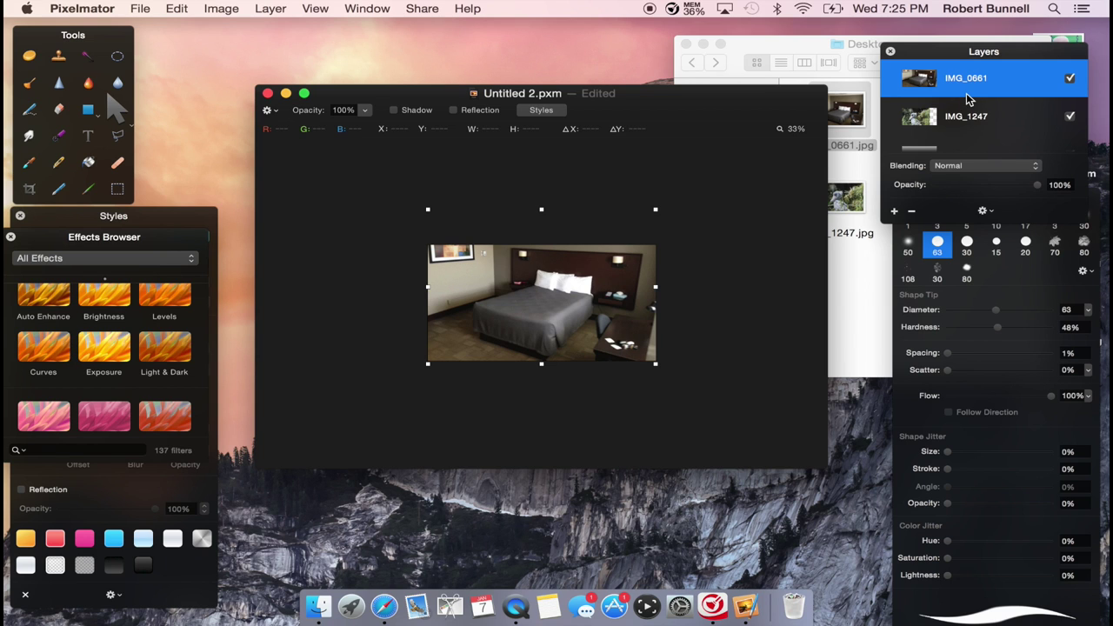
Check the layer's blend modes and keep Normal.
{"action": "left_click", "coordinate": [1006, 168]}
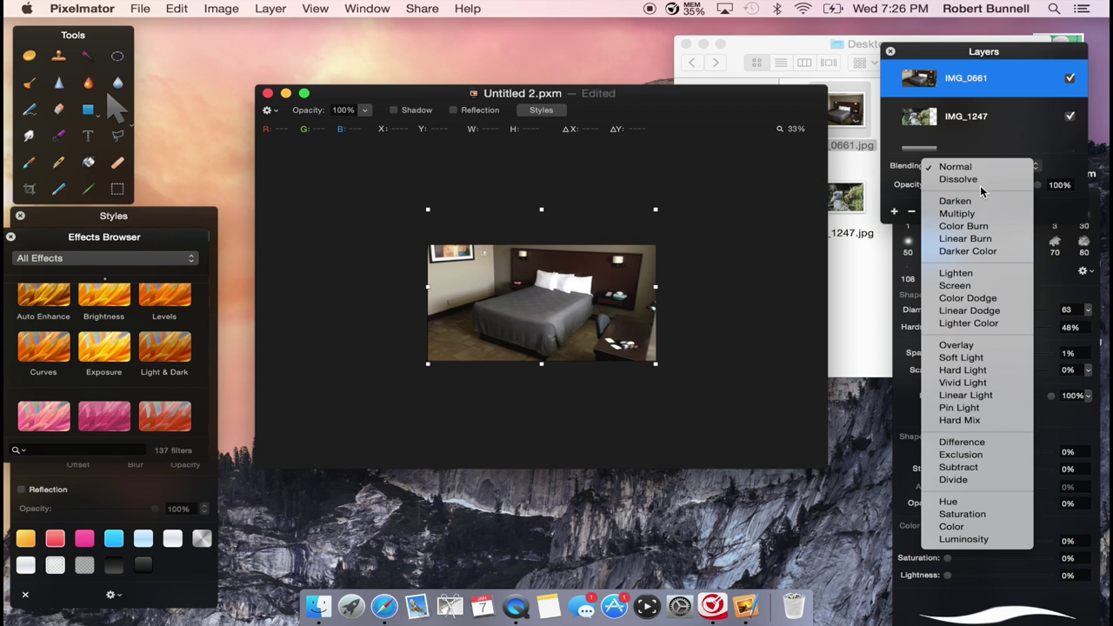
{"action": "left_click", "coordinate": [1031, 55]}
{"action": "left_click_drag", "start_coordinate": [1032, 56], "coordinate": [1037, 36]}
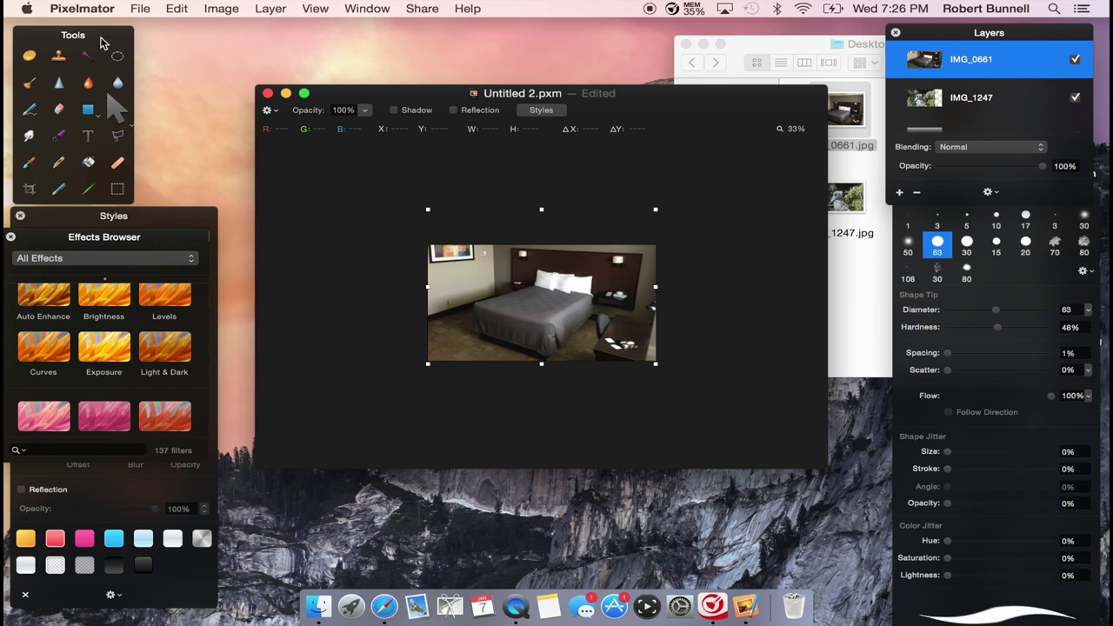
{"action": "left_click_drag", "start_coordinate": [109, 38], "coordinate": [119, 36]}
Zoom in and use the Repair tool to brush away the wall outlet and left lamp.
{"action": "left_click", "coordinate": [127, 165]}
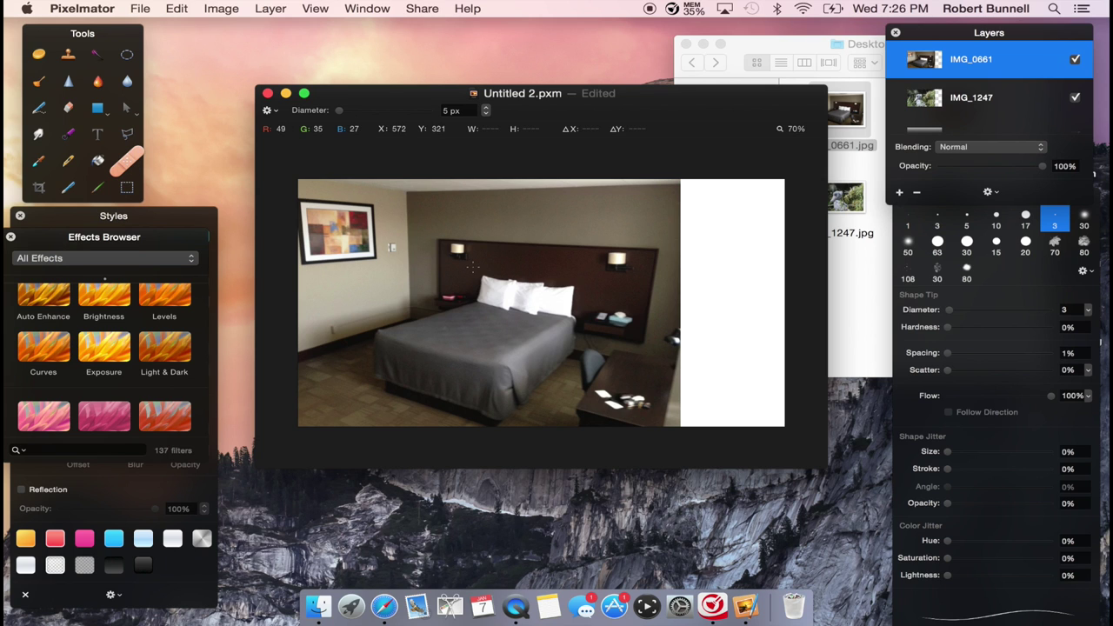
{"action": "scroll", "coordinate": [472, 267], "scroll_direction": "up", "scroll_amount": 5}
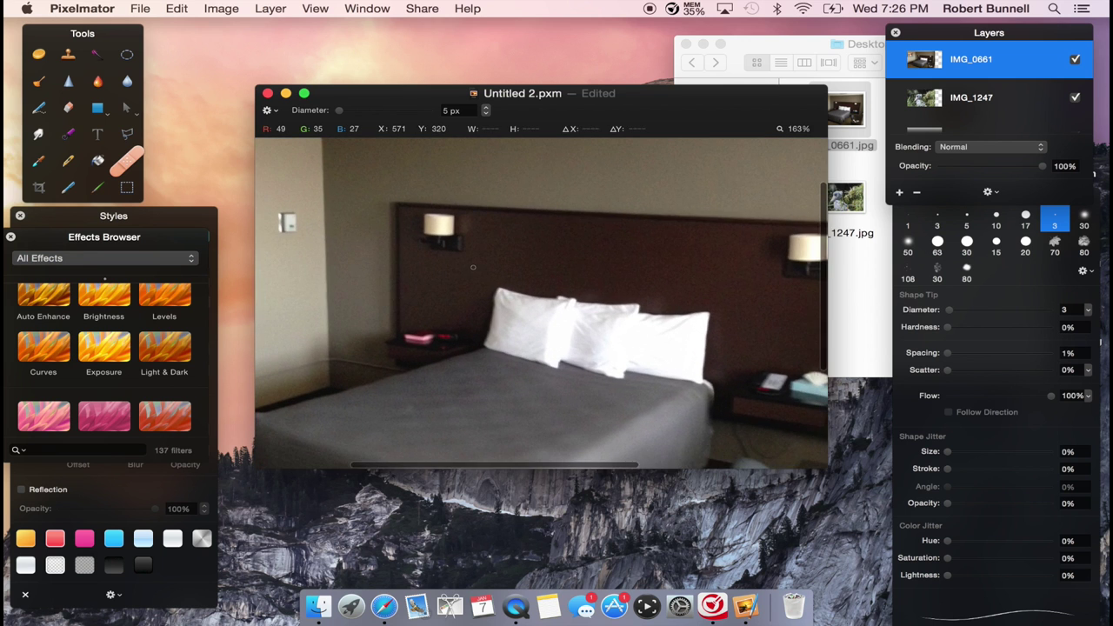
{"action": "scroll", "coordinate": [472, 267], "scroll_direction": "up", "scroll_amount": 4}
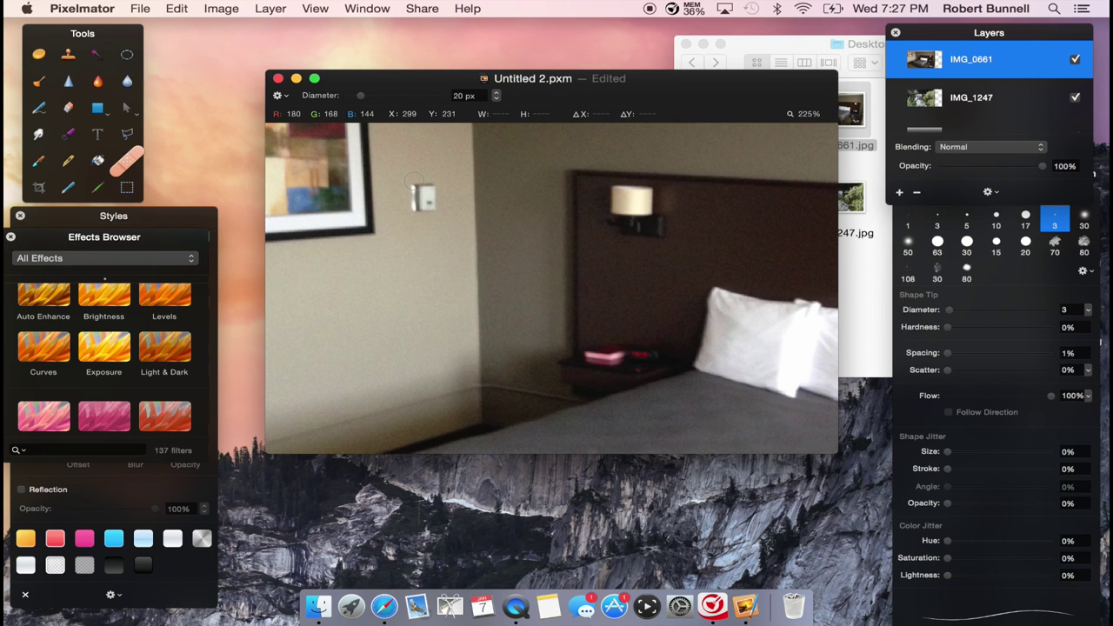
{"action": "mouse_move", "coordinate": [414, 180]}
{"action": "left_mouse_down"}
{"action": "mouse_move", "coordinate": [414, 217]}
{"action": "mouse_move", "coordinate": [428, 219]}
{"action": "mouse_move", "coordinate": [425, 193]}
{"action": "left_mouse_up"}
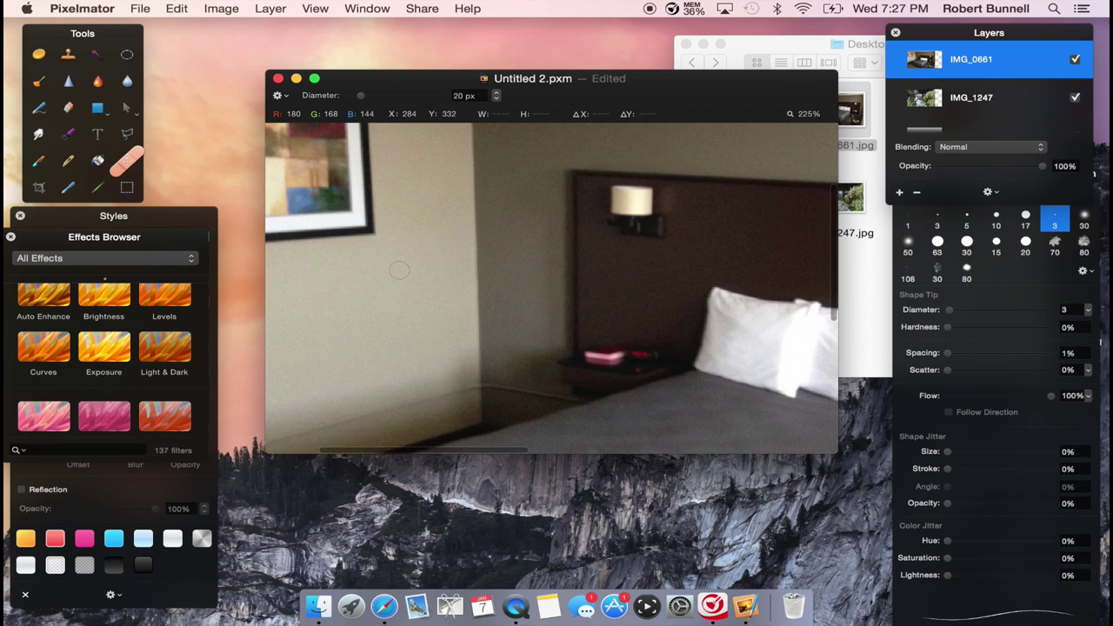
{"action": "key", "text": "super+0"}
{"action": "mouse_move", "coordinate": [468, 209]}
{"action": "left_mouse_down"}
{"action": "mouse_move", "coordinate": [452, 207]}
{"action": "mouse_move", "coordinate": [471, 225]}
{"action": "left_mouse_up"}
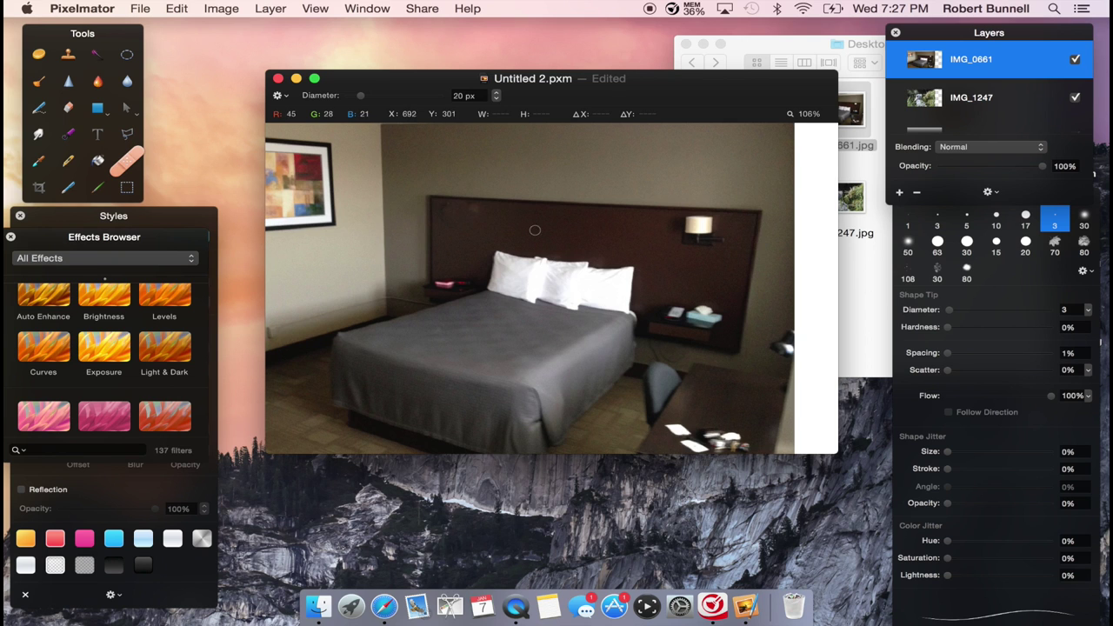
{"action": "scroll", "coordinate": [534, 229], "scroll_direction": "down", "scroll_amount": 2}
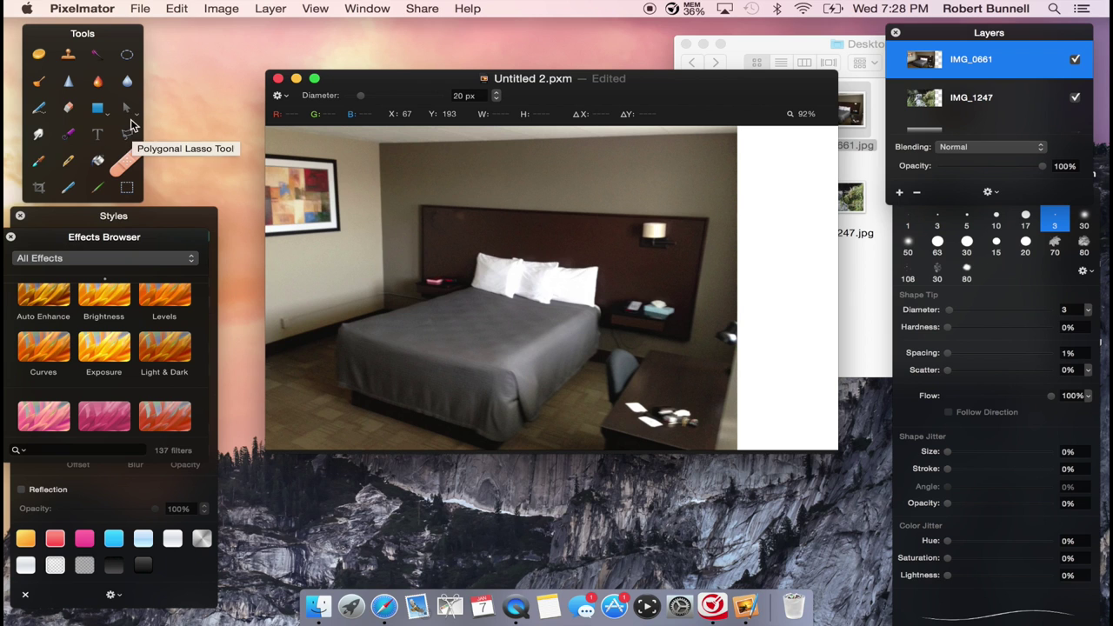
Browse the distortion tool variants, move the Styles palette, and show the Effects Browser categories.
{"action": "left_click", "coordinate": [136, 113]}
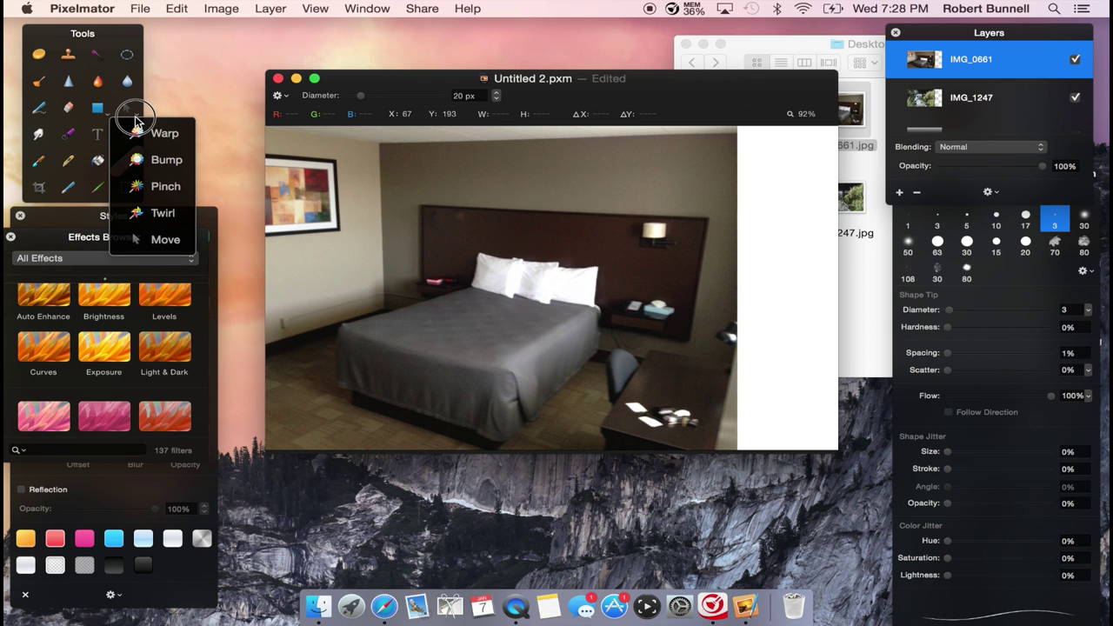
{"action": "mouse_move", "coordinate": [135, 118]}
{"action": "left_mouse_down"}
{"action": "mouse_move", "coordinate": [146, 196]}
{"action": "mouse_move", "coordinate": [127, 111]}
{"action": "left_mouse_up"}
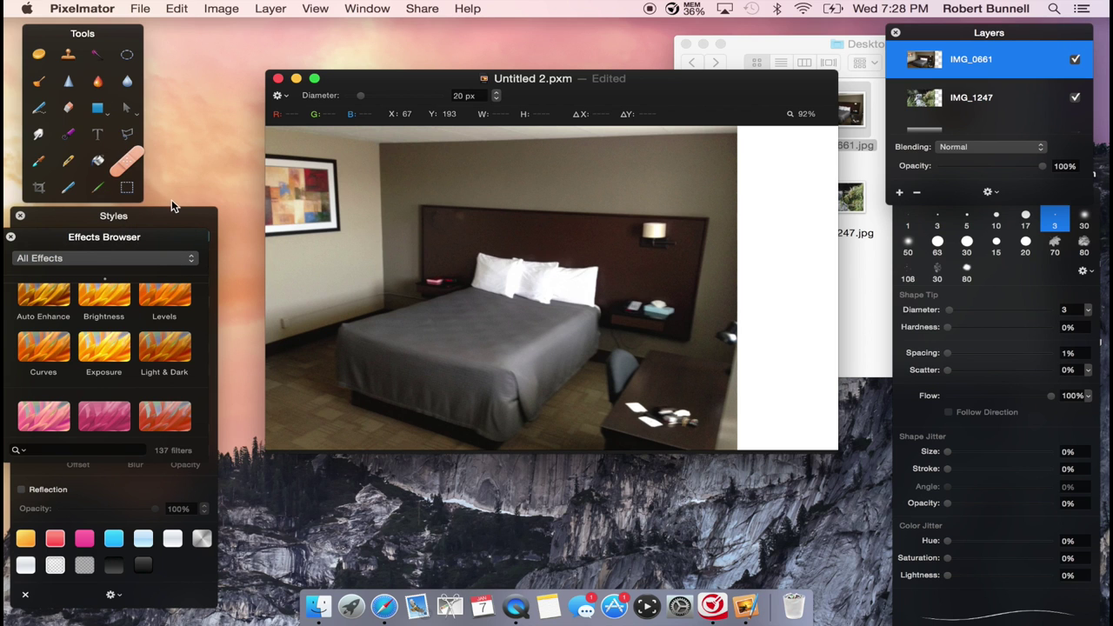
{"action": "left_click_drag", "start_coordinate": [173, 213], "coordinate": [192, 154]}
{"action": "left_click", "coordinate": [142, 174]}
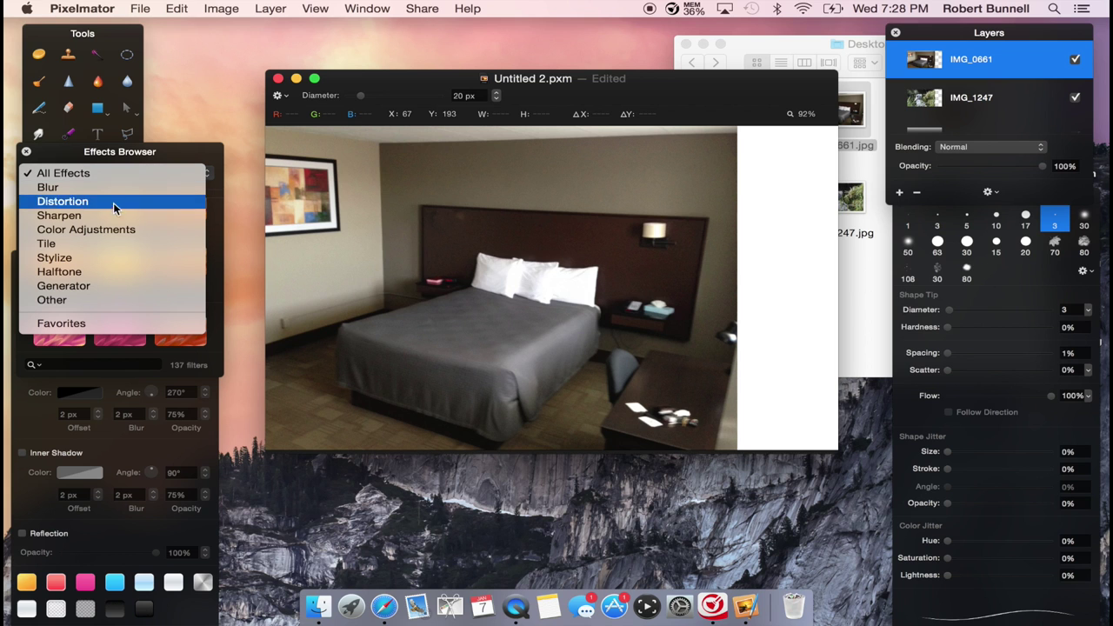
Filter the Effects Browser to the 15 Color Adjustments and drag Replace Color onto the room photo.
{"action": "left_click", "coordinate": [116, 228]}
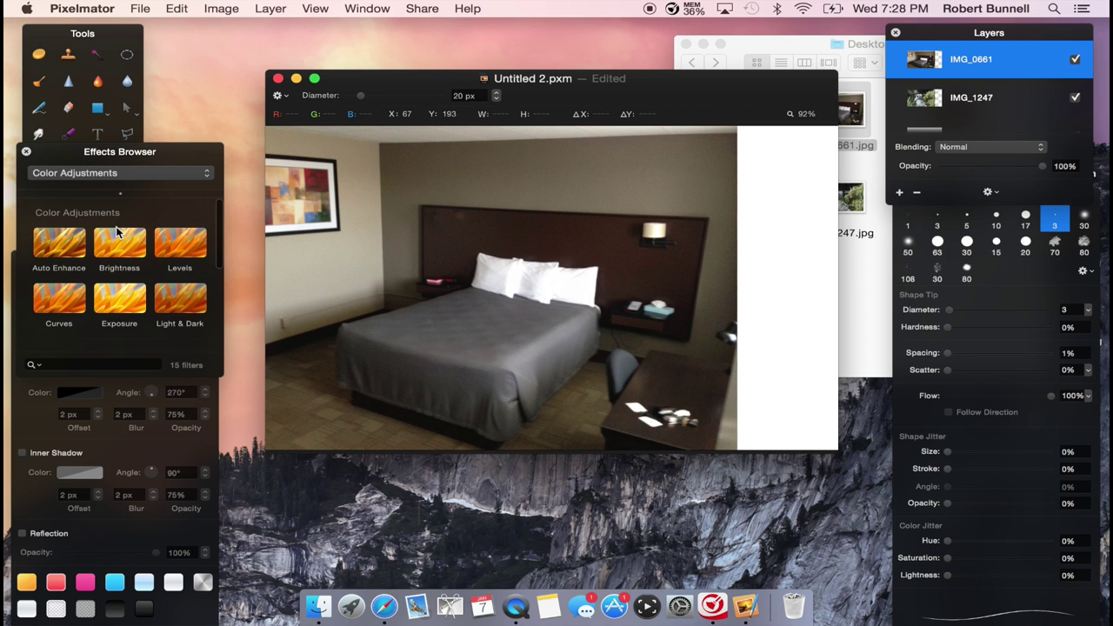
{"action": "scroll", "coordinate": [116, 228], "scroll_direction": "down", "scroll_amount": 3}
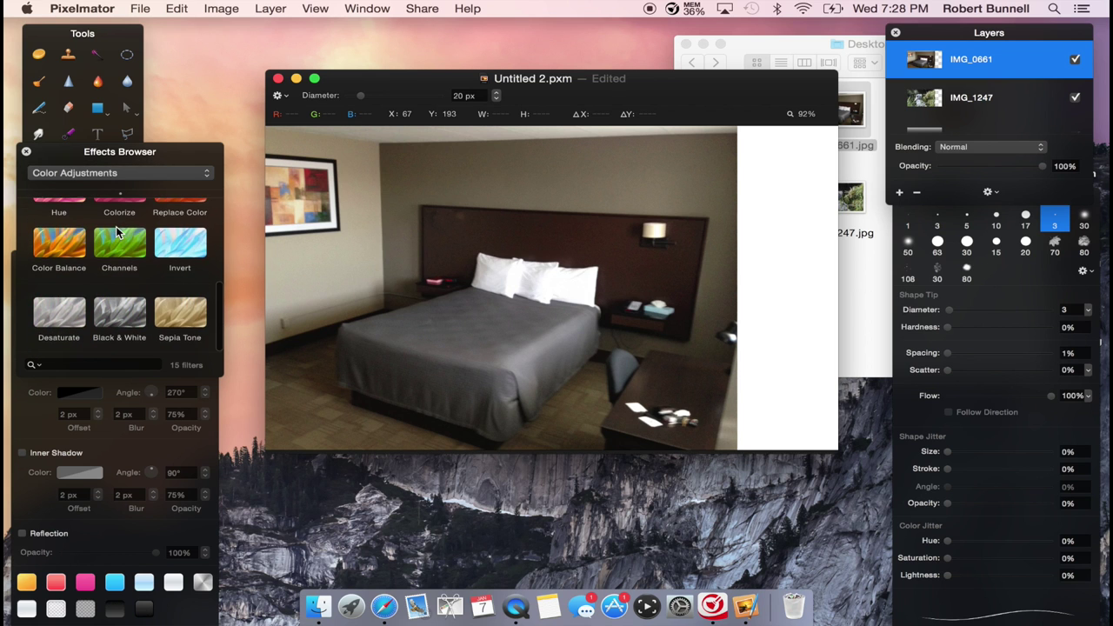
{"action": "scroll", "coordinate": [116, 228], "scroll_direction": "up", "scroll_amount": 4}
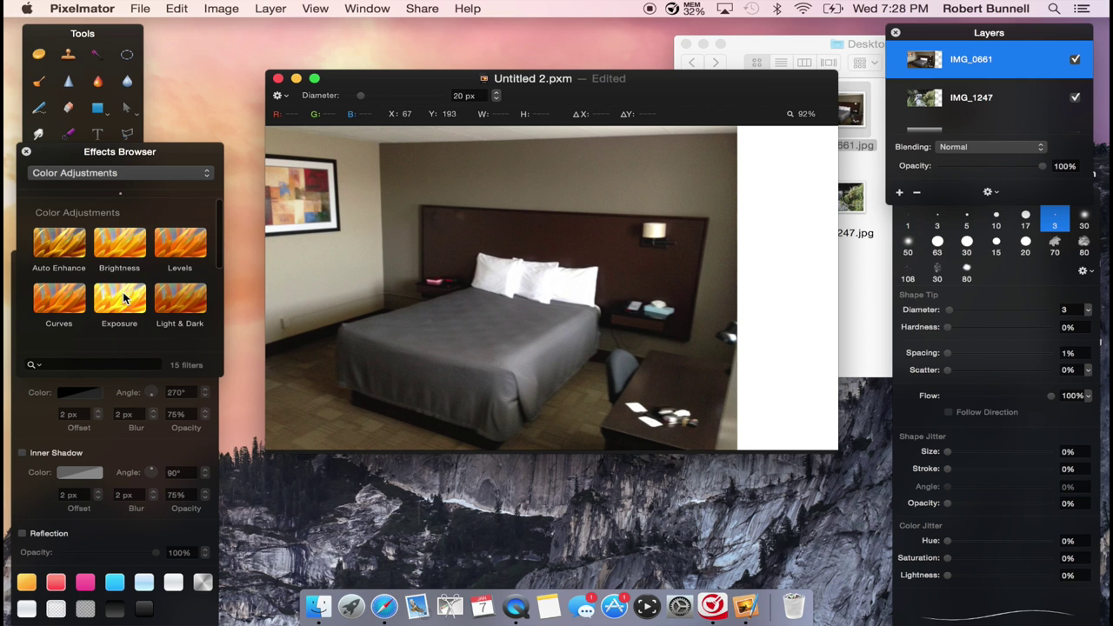
{"action": "scroll", "coordinate": [123, 291], "scroll_direction": "down", "scroll_amount": 5}
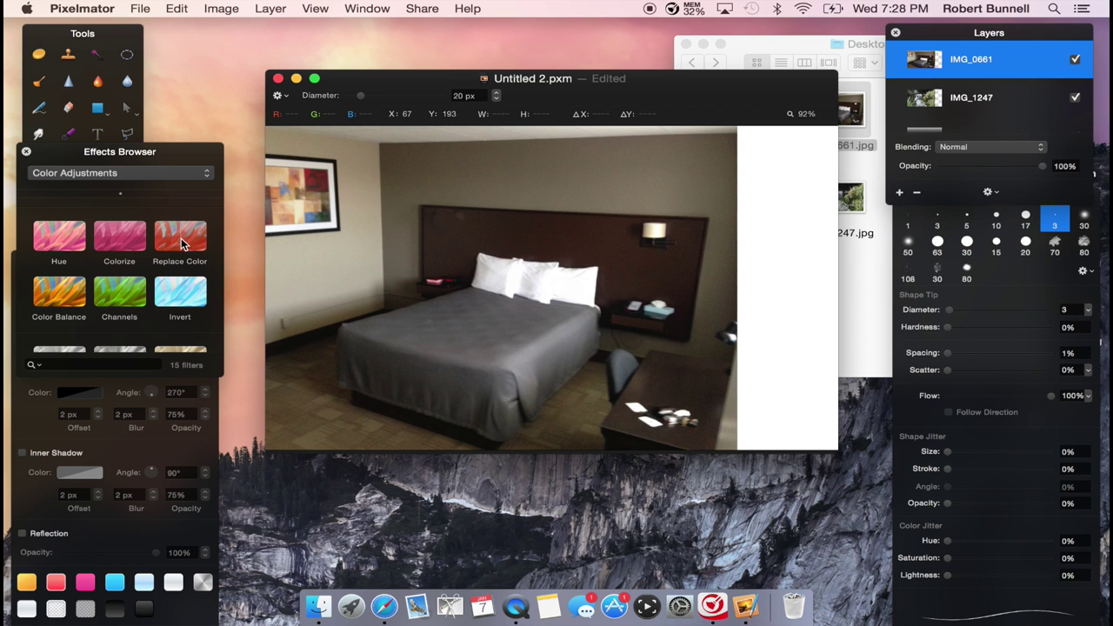
{"action": "left_click_drag", "start_coordinate": [181, 237], "coordinate": [504, 292]}
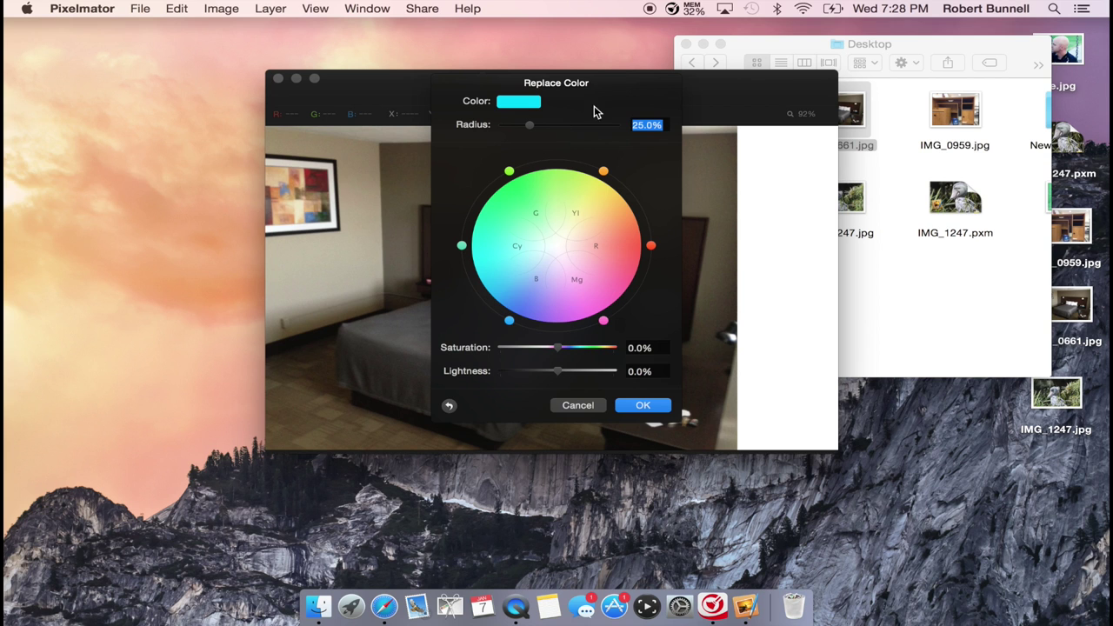
Target the headboard's dark brown in Replace Color and widen the radius to 30.5%.
{"action": "left_click_drag", "start_coordinate": [596, 112], "coordinate": [812, 110]}
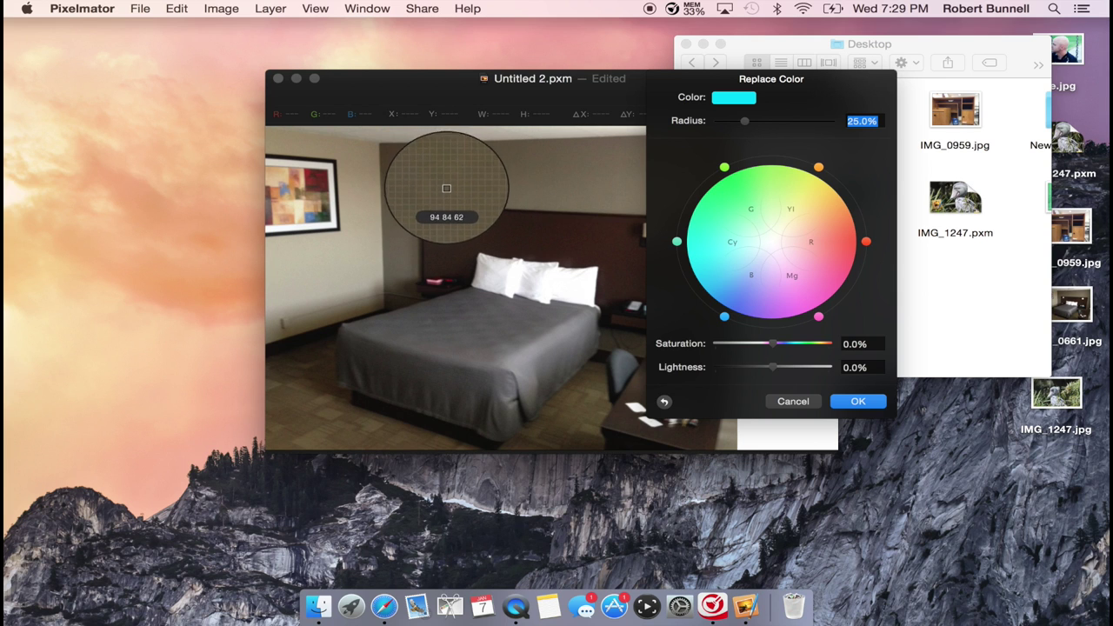
{"action": "left_click", "coordinate": [526, 232]}
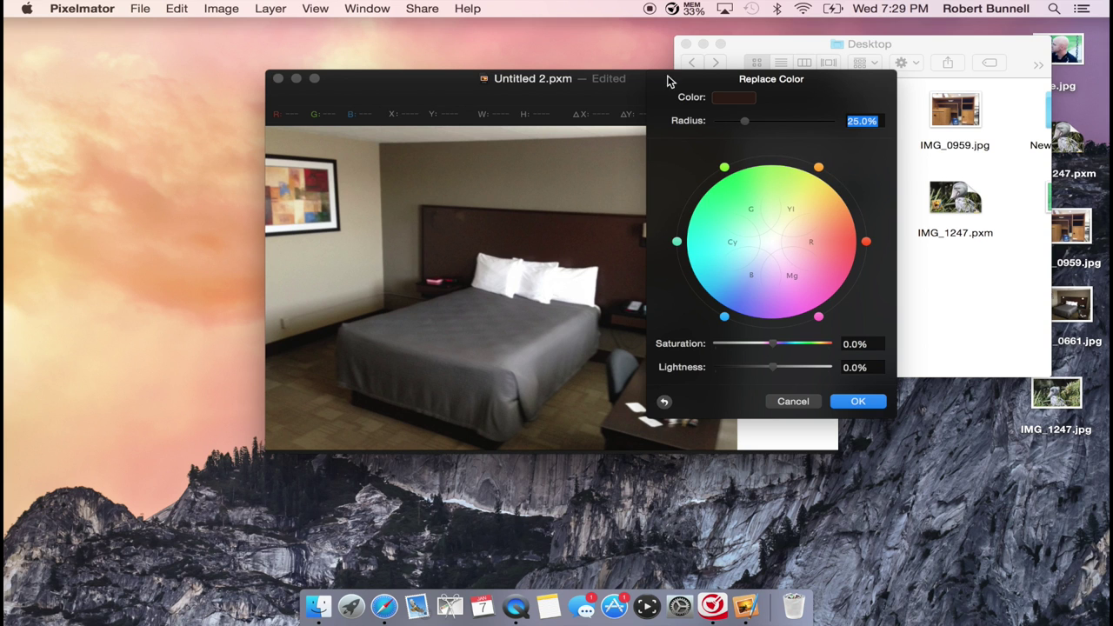
{"action": "left_click_drag", "start_coordinate": [455, 80], "coordinate": [349, 80]}
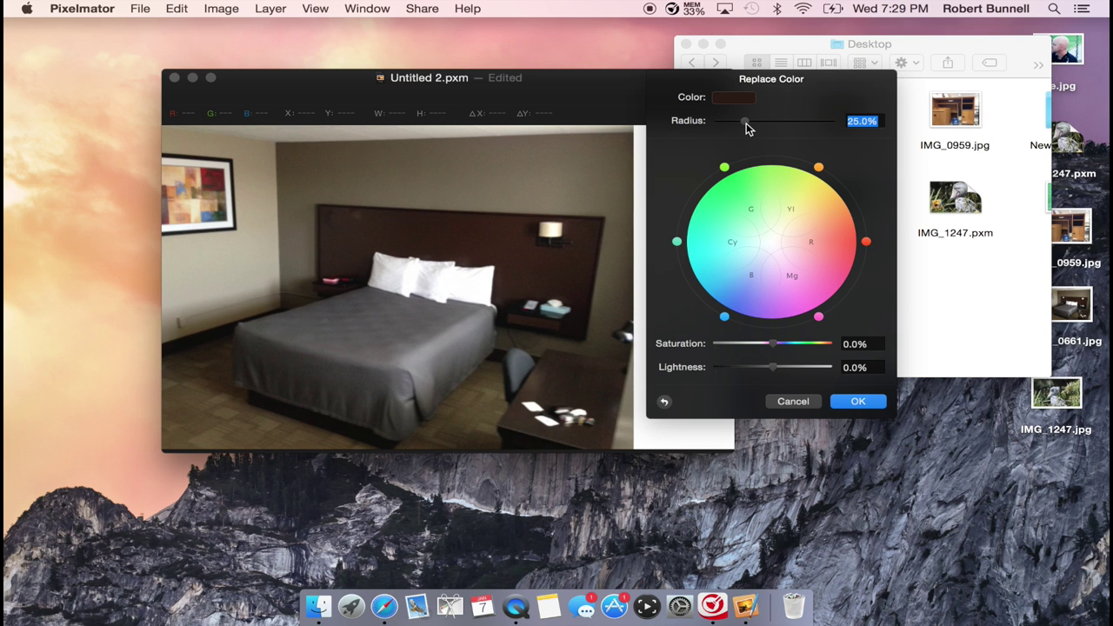
{"action": "mouse_move", "coordinate": [746, 123]}
{"action": "left_mouse_down"}
{"action": "mouse_move", "coordinate": [810, 127]}
{"action": "mouse_move", "coordinate": [737, 134]}
{"action": "mouse_move", "coordinate": [749, 136]}
{"action": "left_mouse_up"}
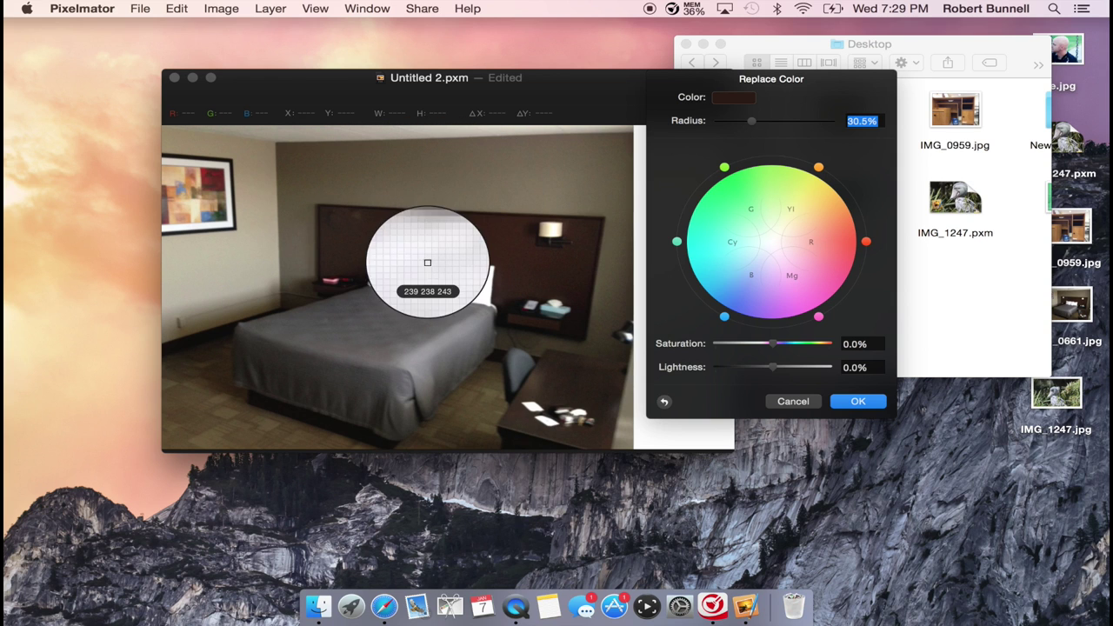
Retarget Replace Color to the grey bedspread with a 24.3% radius and rotate its hue.
{"action": "left_click", "coordinate": [379, 331]}
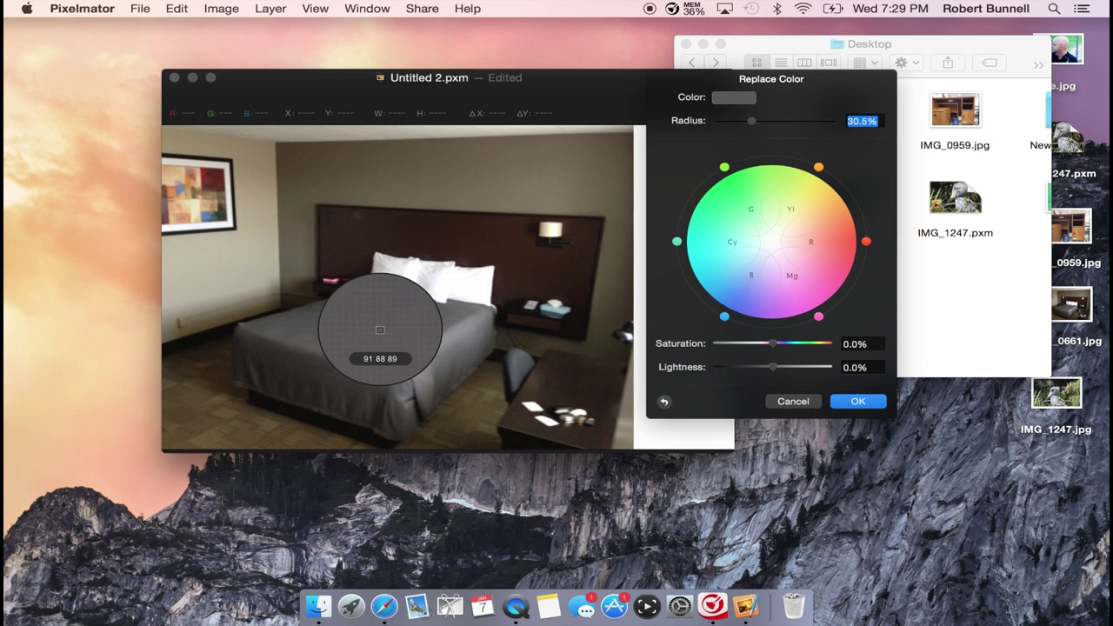
{"action": "left_click_drag", "start_coordinate": [748, 121], "coordinate": [742, 122]}
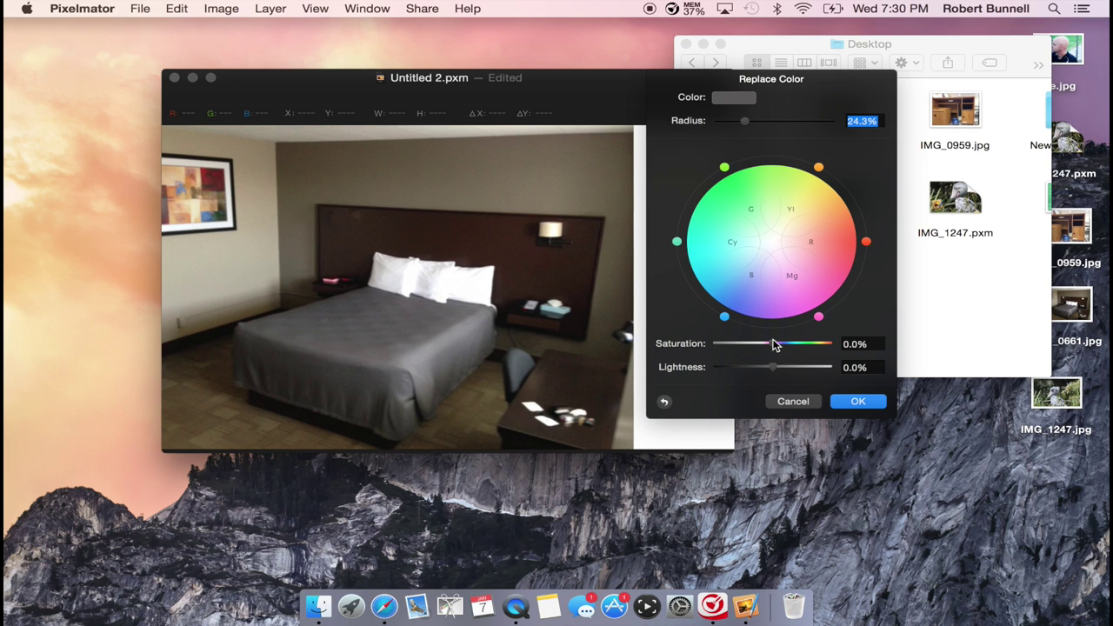
{"action": "left_click_drag", "start_coordinate": [773, 347], "coordinate": [758, 371]}
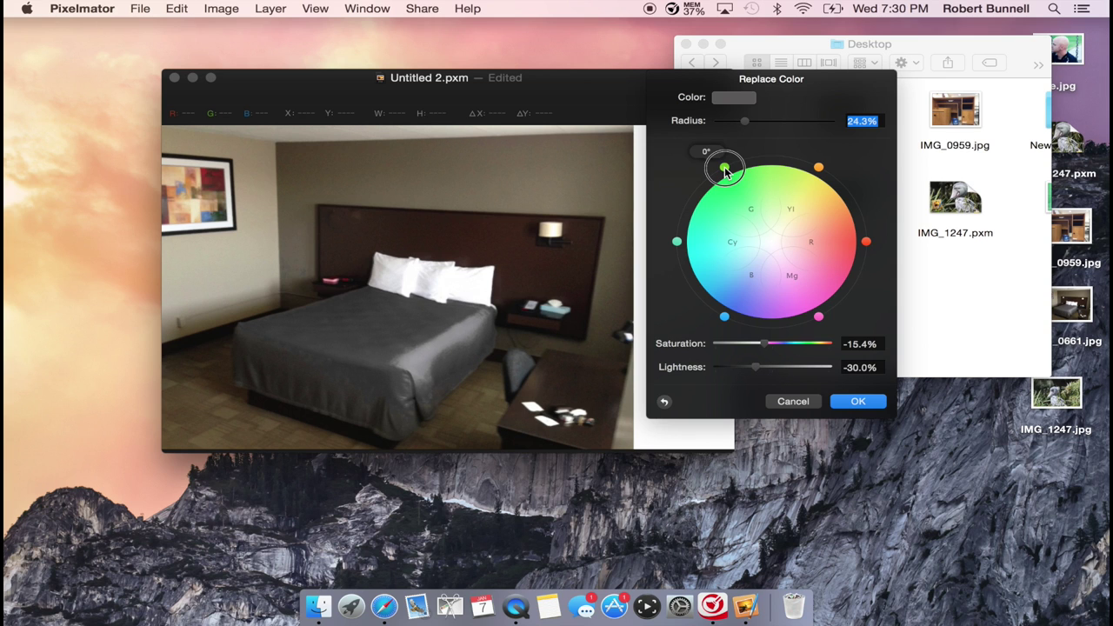
{"action": "left_click_drag", "start_coordinate": [724, 167], "coordinate": [801, 244]}
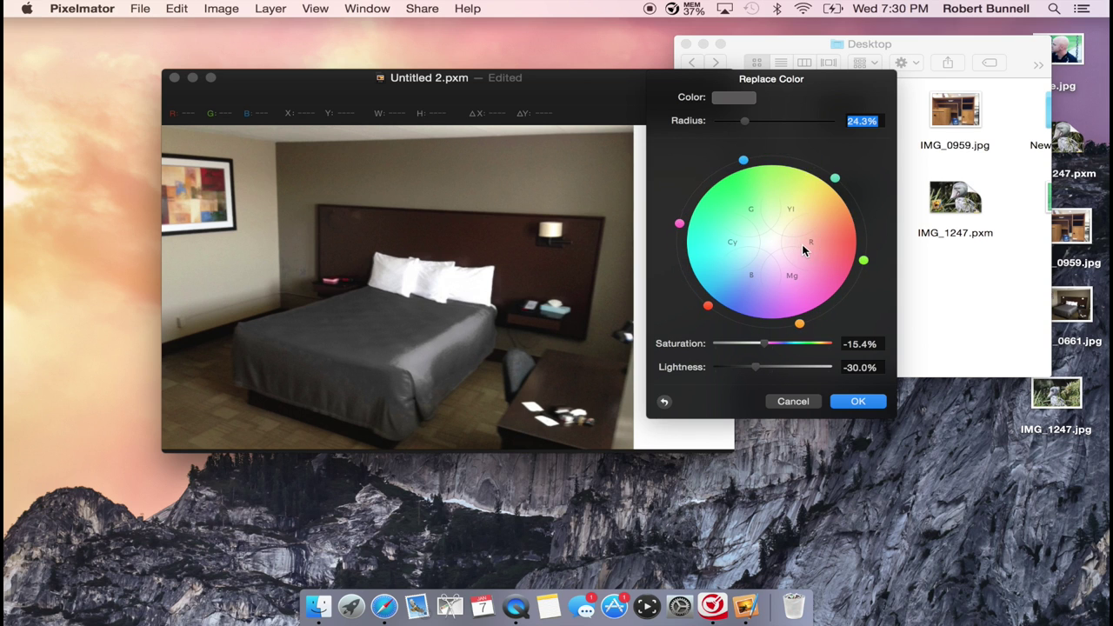
Settle the bedspread at saturation −64.6% and lightness −55.7%, then apply the replacement.
{"action": "left_click_drag", "start_coordinate": [765, 344], "coordinate": [785, 344]}
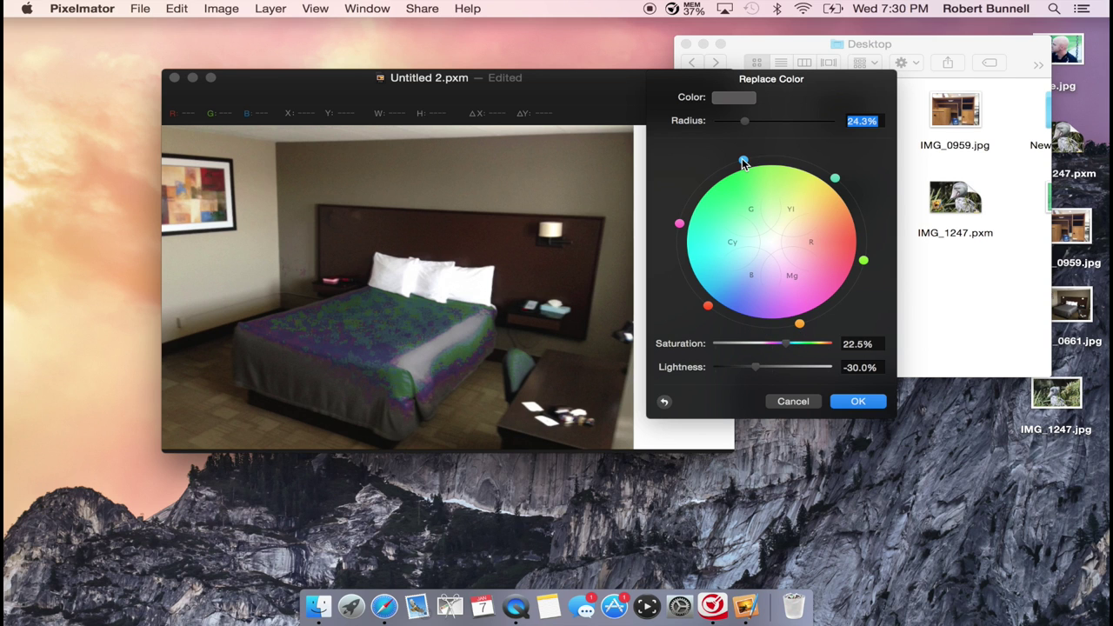
{"action": "left_click_drag", "start_coordinate": [744, 163], "coordinate": [794, 211]}
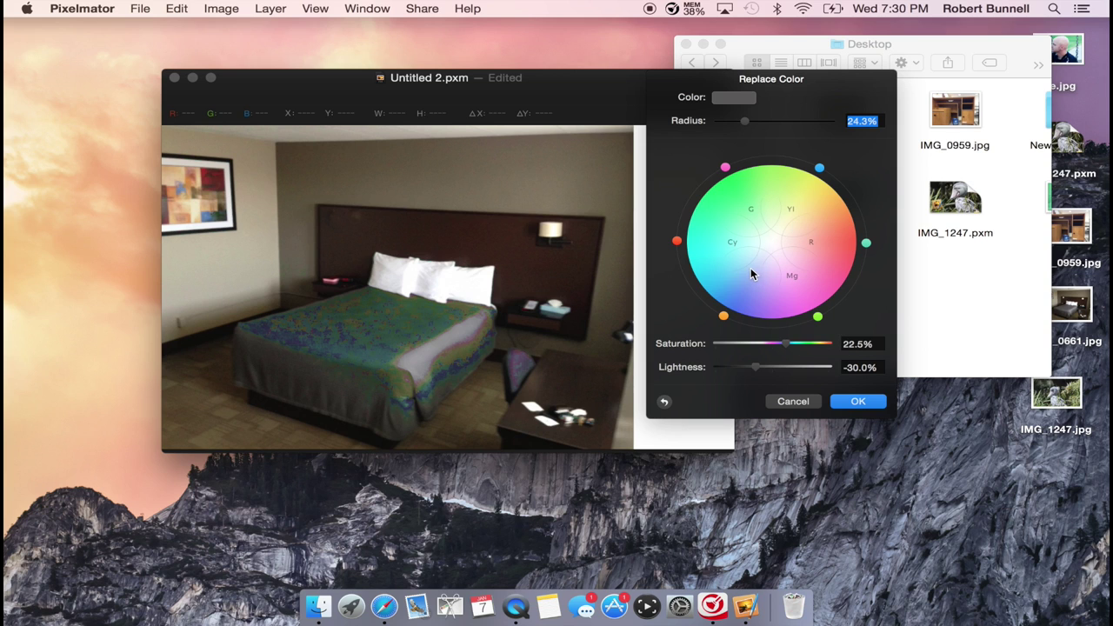
{"action": "left_click_drag", "start_coordinate": [773, 354], "coordinate": [741, 365]}
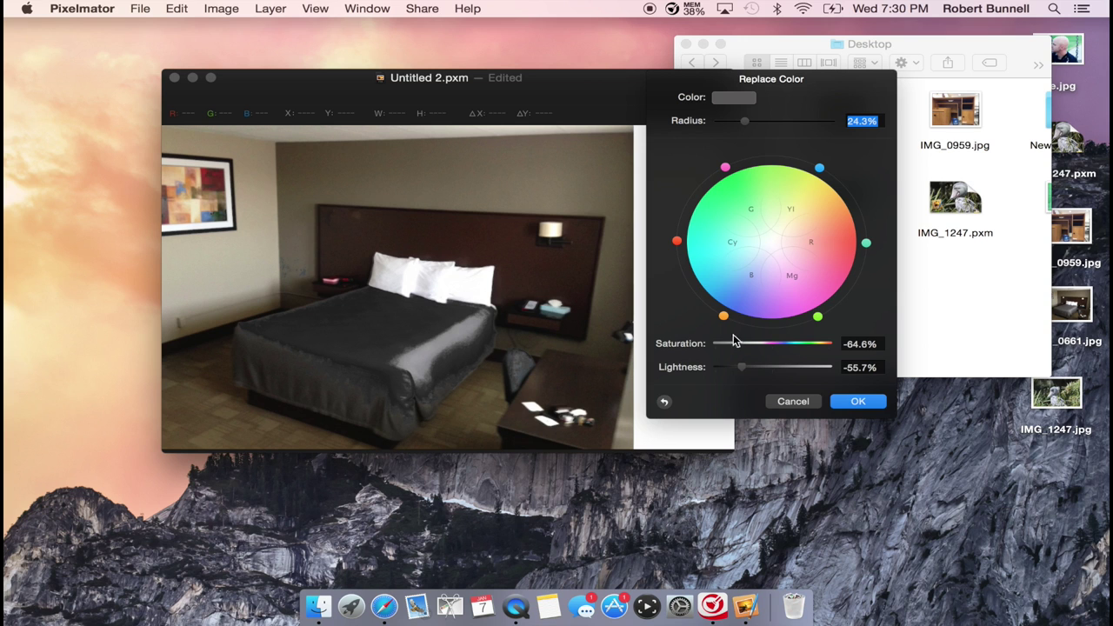
{"action": "left_click", "coordinate": [860, 401]}
{"action": "left_click", "coordinate": [861, 401]}
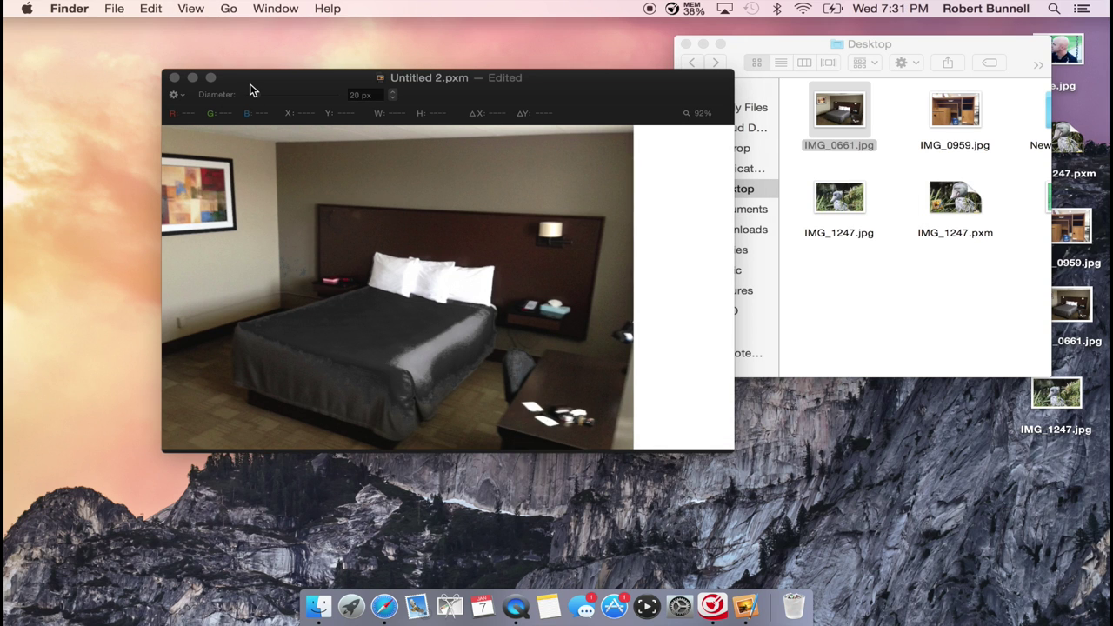
{"action": "left_click", "coordinate": [249, 90]}
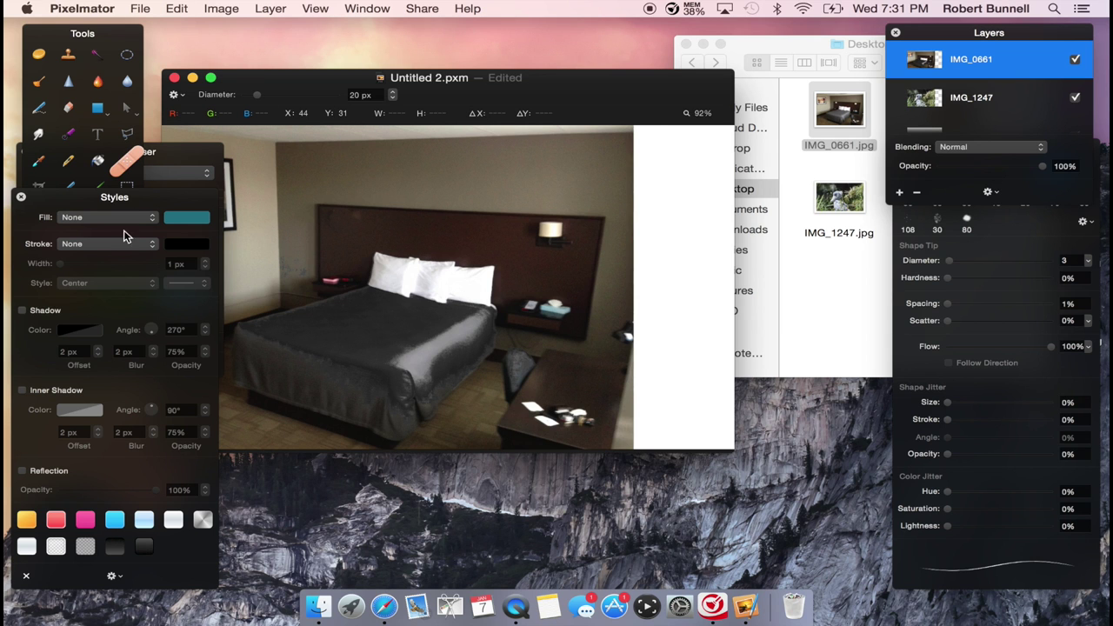
{"action": "left_click", "coordinate": [193, 157]}
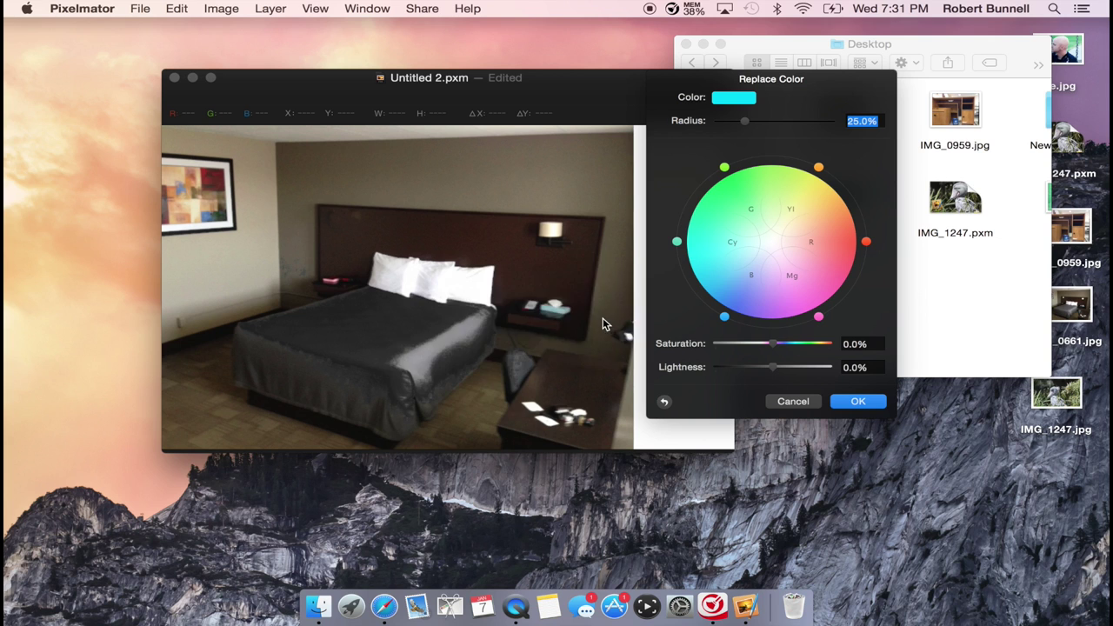
{"action": "left_click", "coordinate": [286, 364]}
{"action": "left_click_drag", "start_coordinate": [746, 124], "coordinate": [744, 126]}
{"action": "left_click_drag", "start_coordinate": [769, 343], "coordinate": [739, 367]}
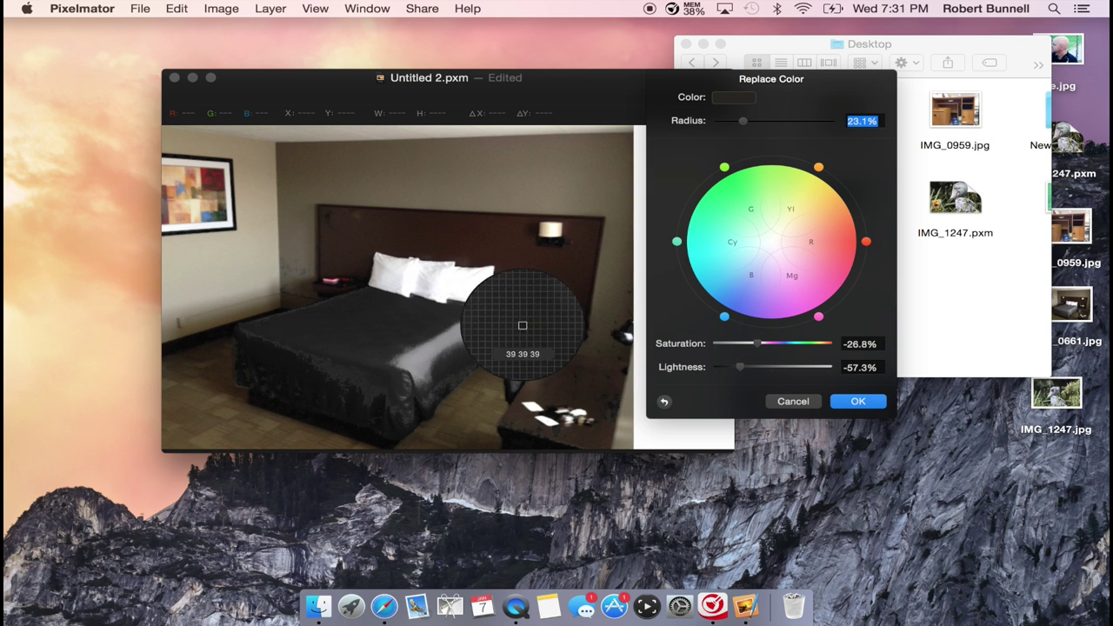
{"action": "left_click", "coordinate": [804, 402]}
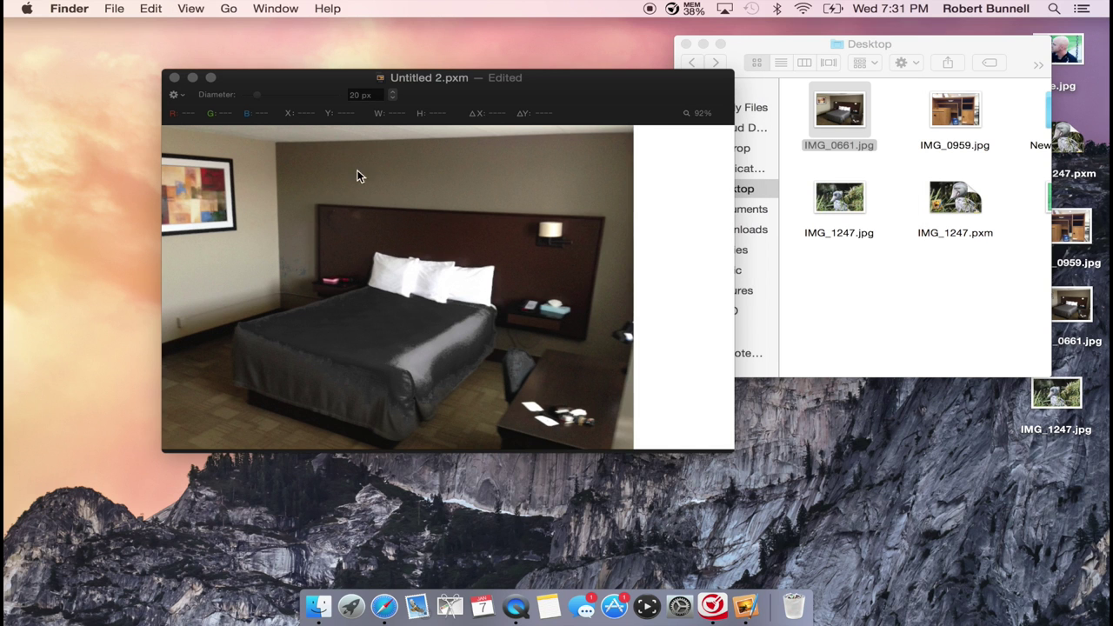
Drag Desaturate from the Color Adjustments list onto the room photo to make it black and white.
{"action": "left_click_drag", "start_coordinate": [334, 81], "coordinate": [413, 63]}
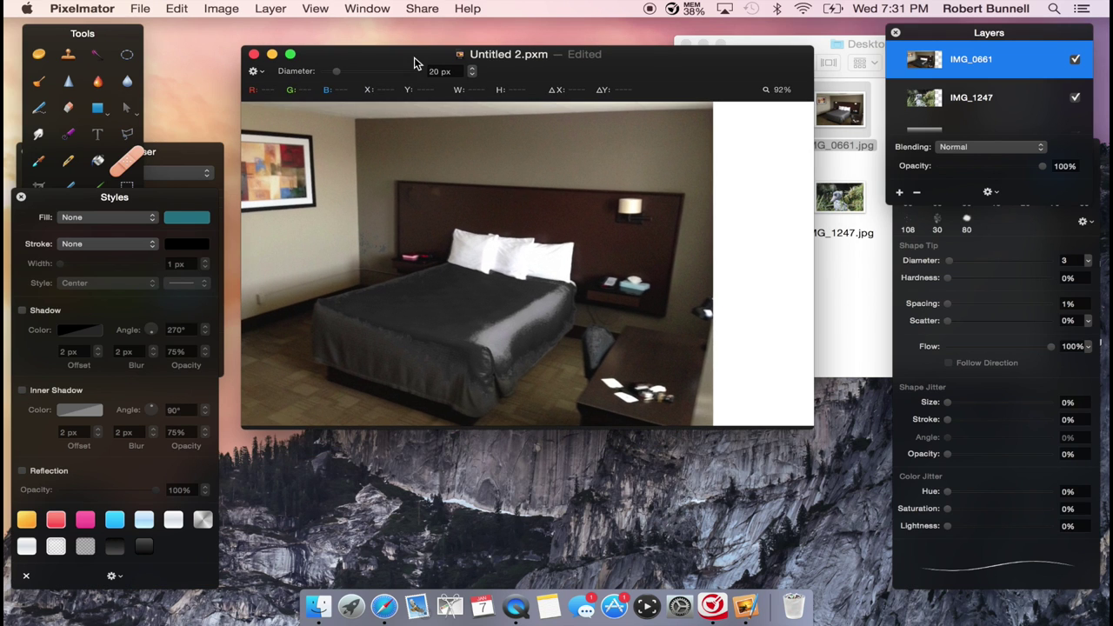
{"action": "left_click", "coordinate": [178, 153]}
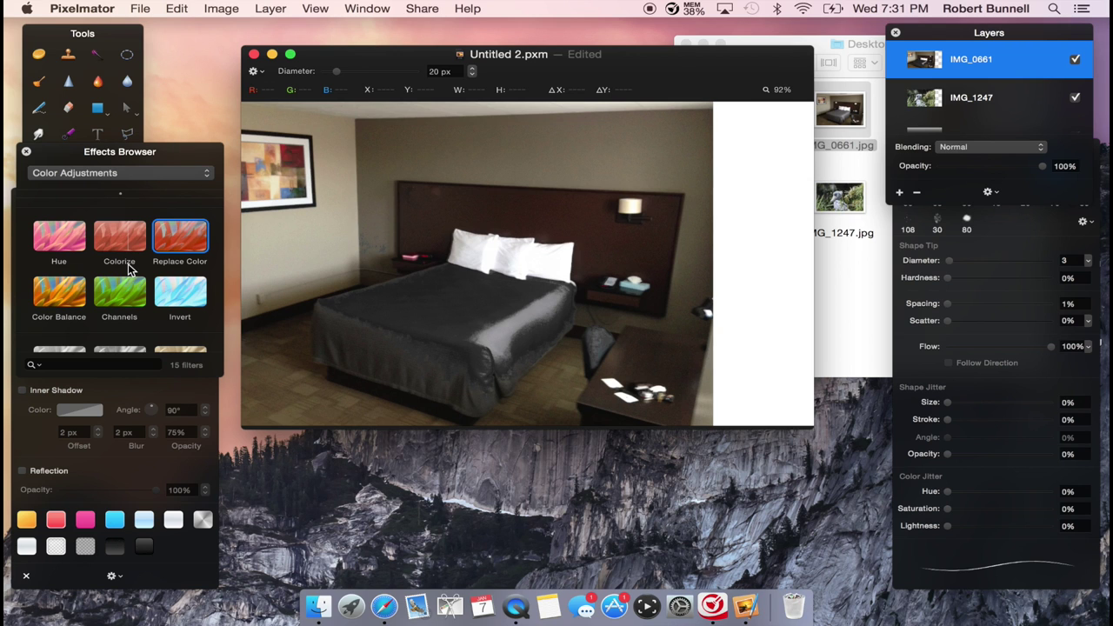
{"action": "scroll", "coordinate": [122, 269], "scroll_direction": "down", "scroll_amount": 3}
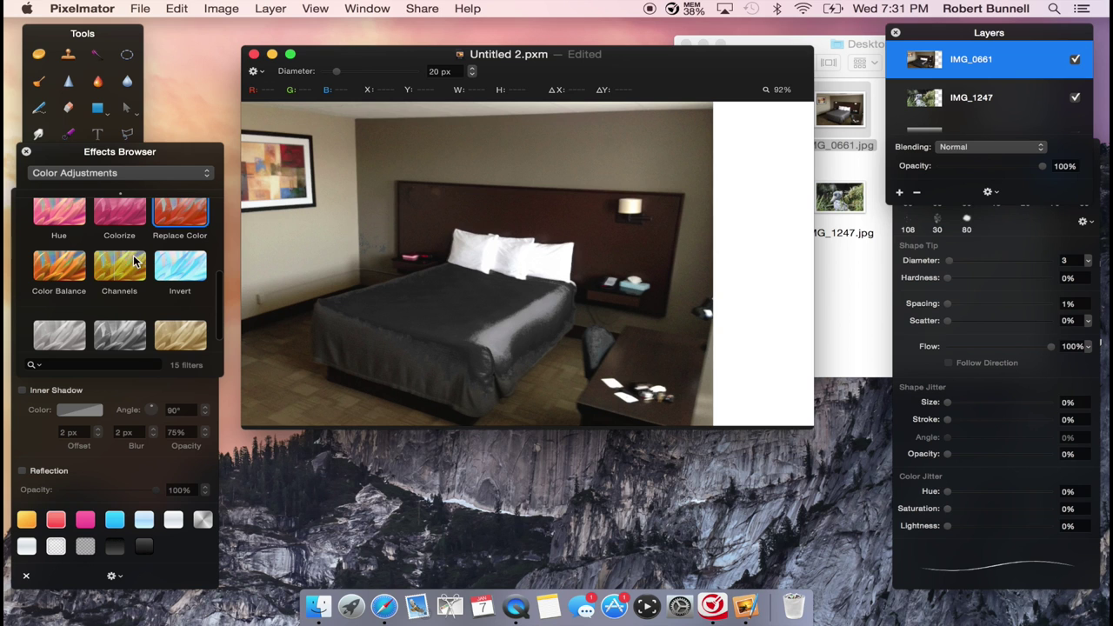
{"action": "scroll", "coordinate": [94, 300], "scroll_direction": "down", "scroll_amount": 2}
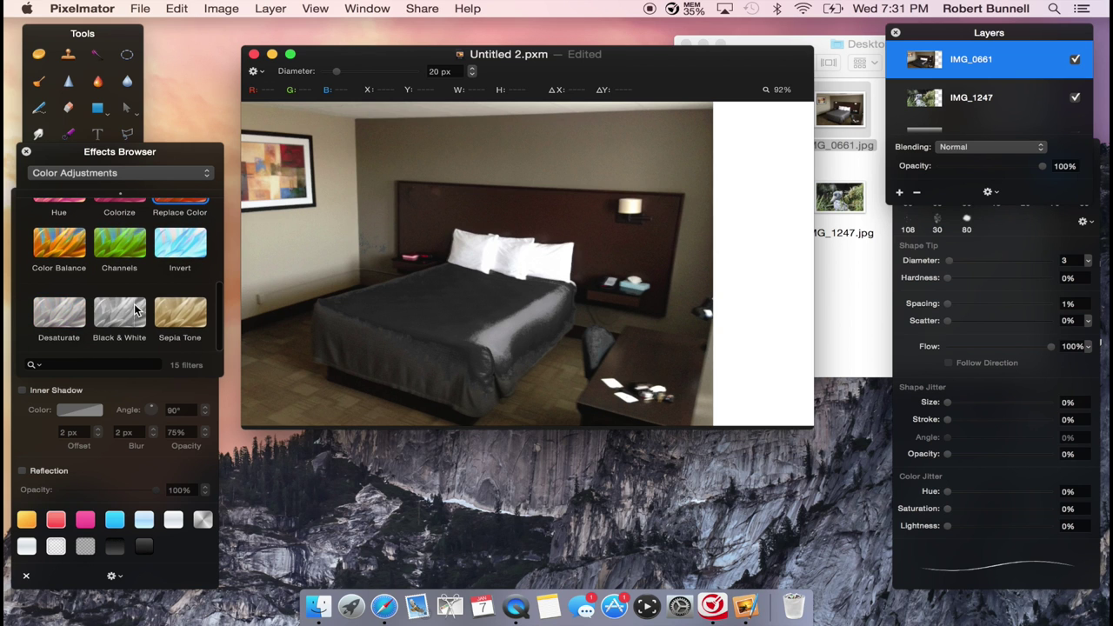
{"action": "left_click_drag", "start_coordinate": [52, 314], "coordinate": [563, 290]}
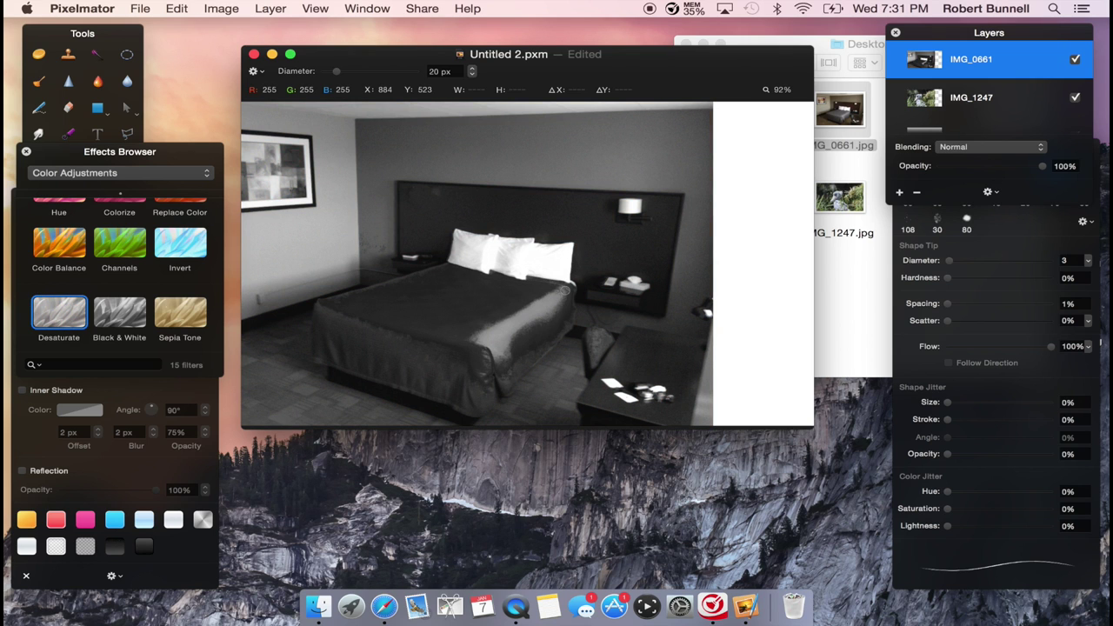
Scroll the effects list back to the top and move the document window up and right.
{"action": "scroll", "coordinate": [104, 298], "scroll_direction": "up", "scroll_amount": 2}
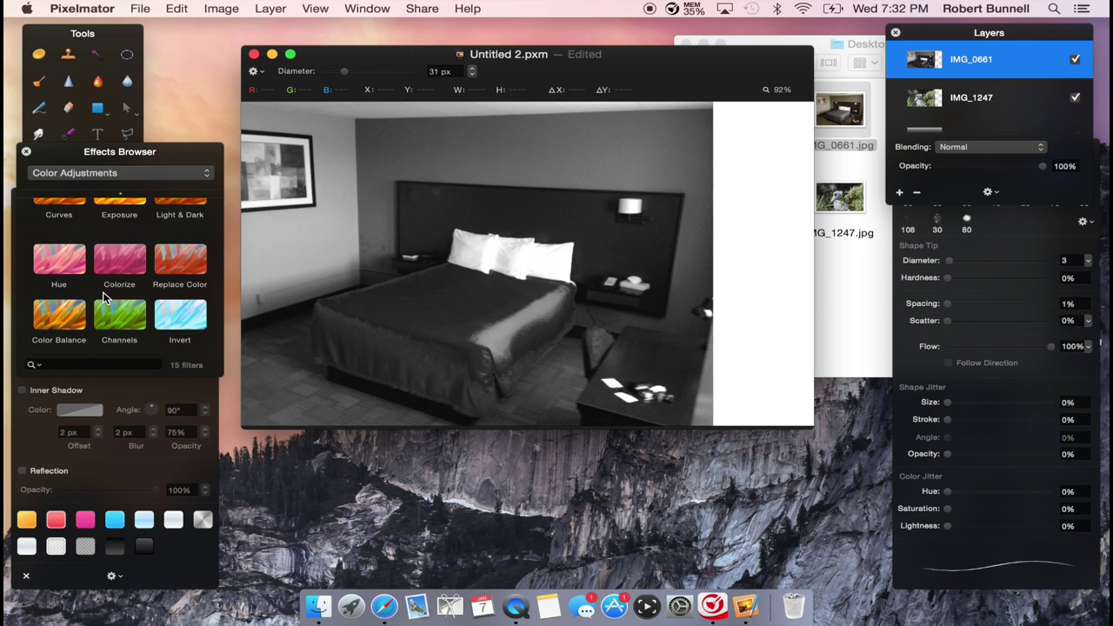
{"action": "scroll", "coordinate": [104, 298], "scroll_direction": "up", "scroll_amount": 2}
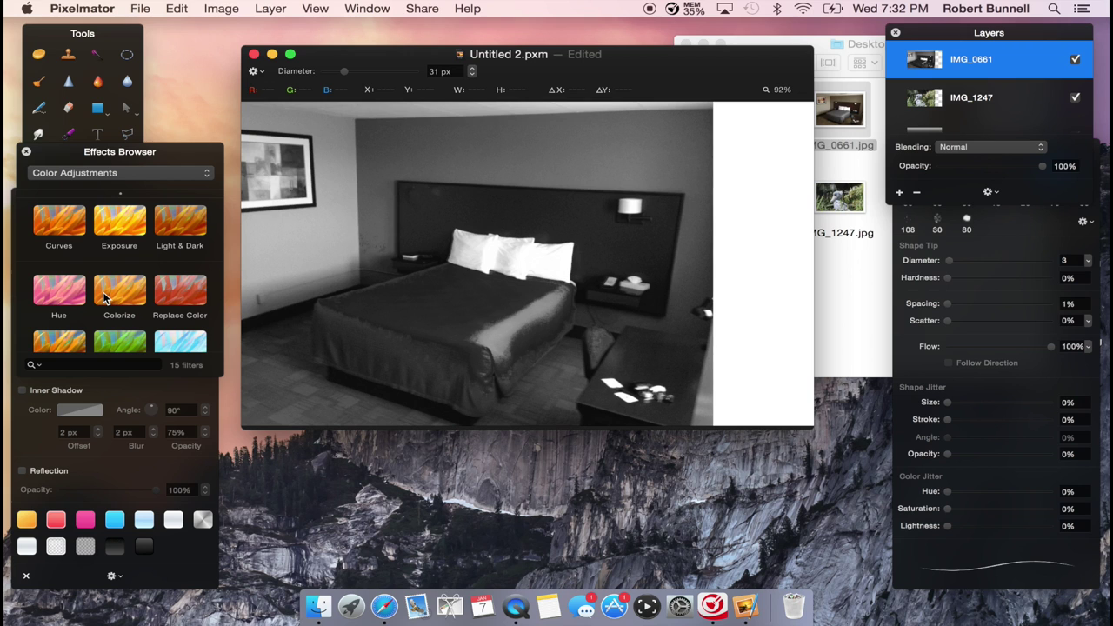
{"action": "scroll", "coordinate": [104, 298], "scroll_direction": "up", "scroll_amount": 3}
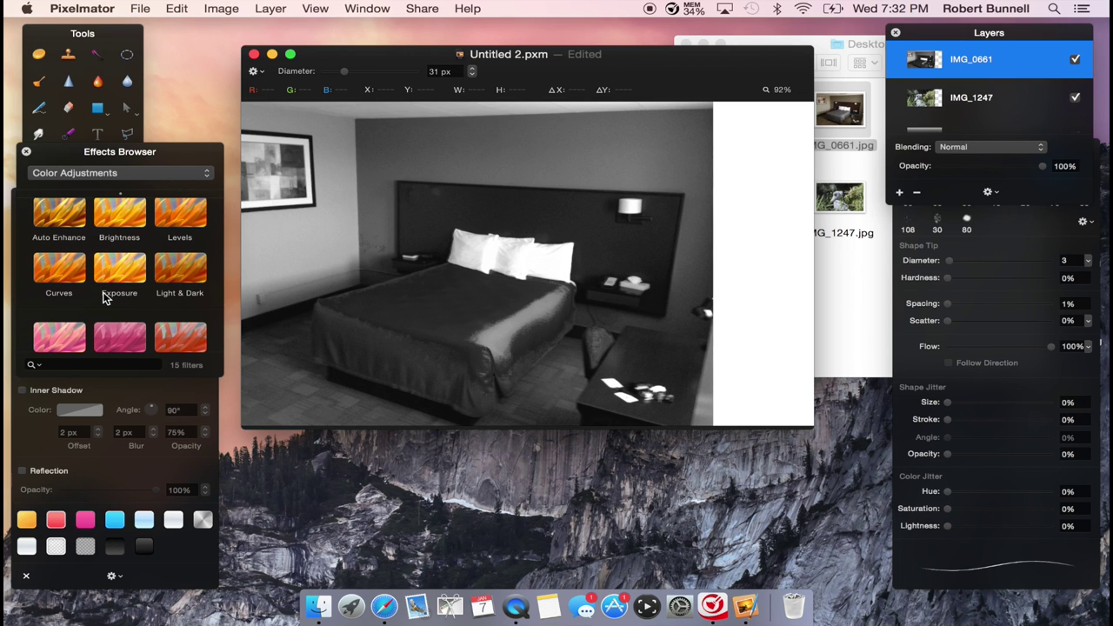
{"action": "scroll", "coordinate": [105, 298], "scroll_direction": "up", "scroll_amount": 2}
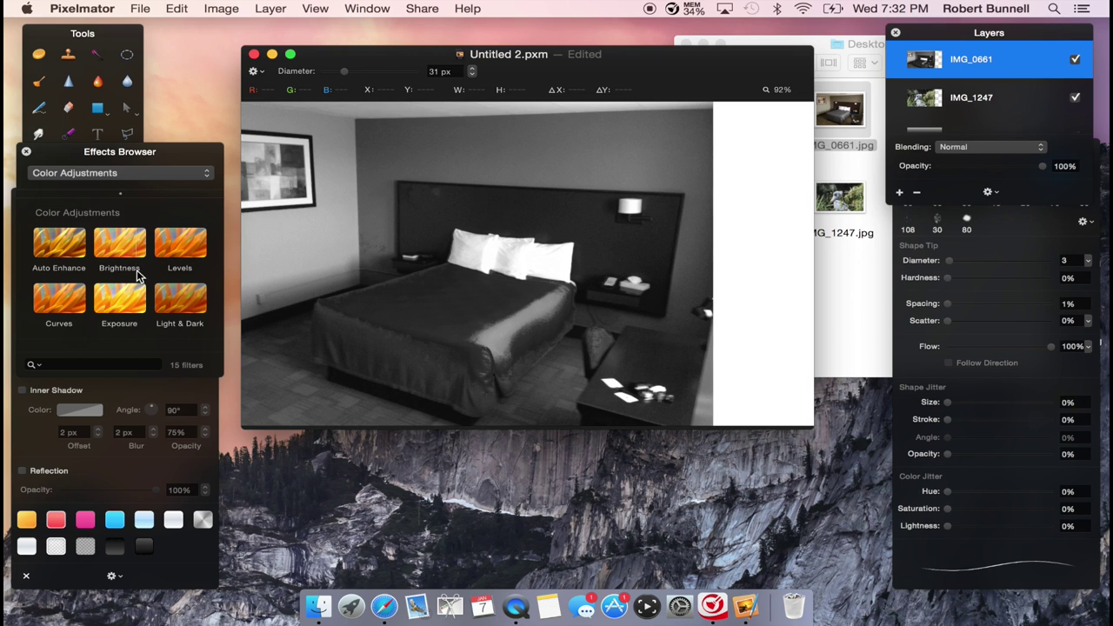
{"action": "left_click", "coordinate": [405, 59]}
{"action": "left_click_drag", "start_coordinate": [404, 59], "coordinate": [443, 31]}
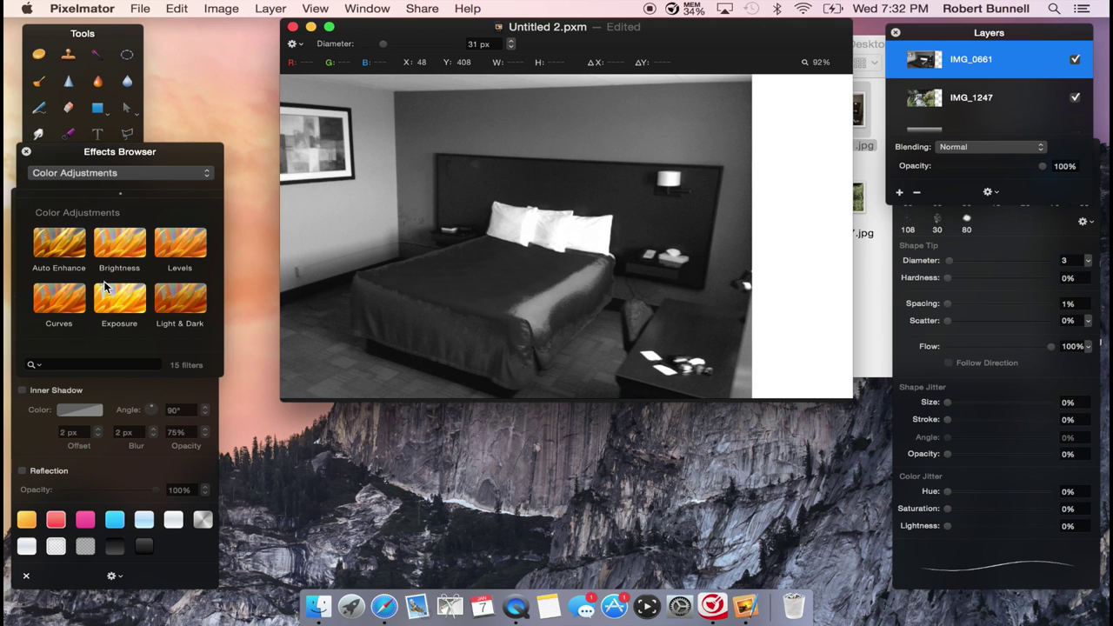
{"action": "left_click", "coordinate": [145, 169]}
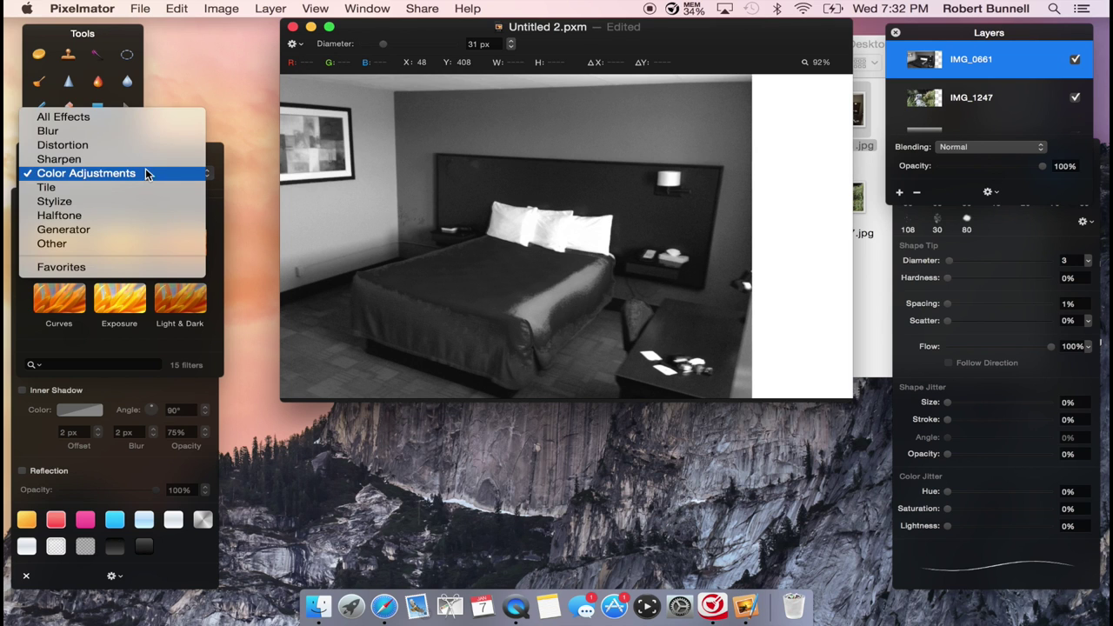
Switch the Effects Browser to All Effects (137) and browse the Blur and Distortion filters.
{"action": "left_click", "coordinate": [131, 120]}
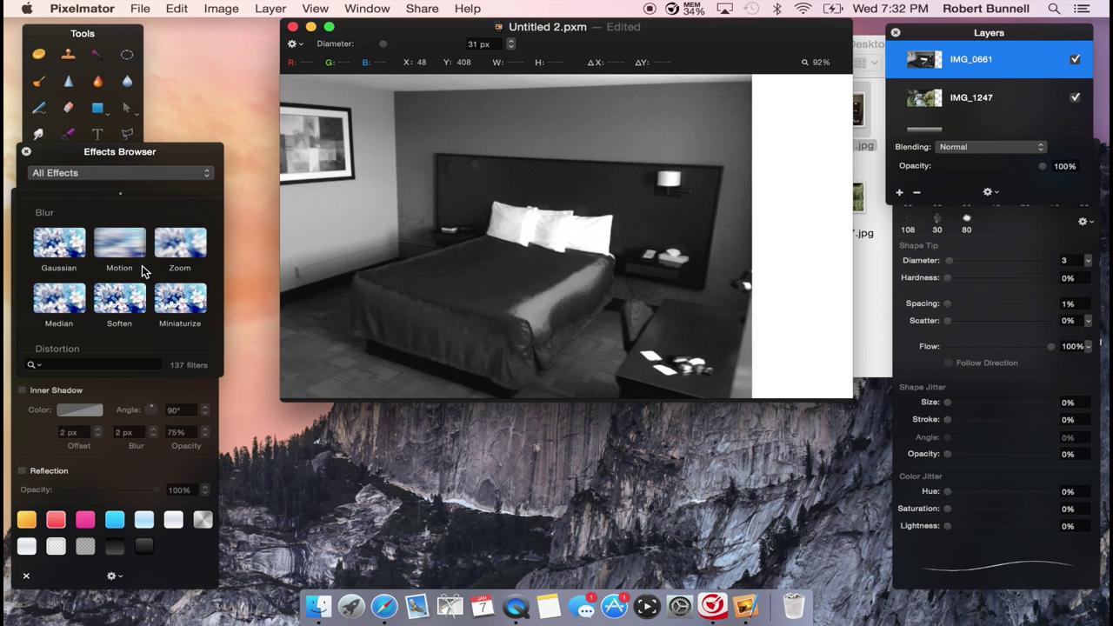
{"action": "scroll", "coordinate": [142, 266], "scroll_direction": "down", "scroll_amount": 1}
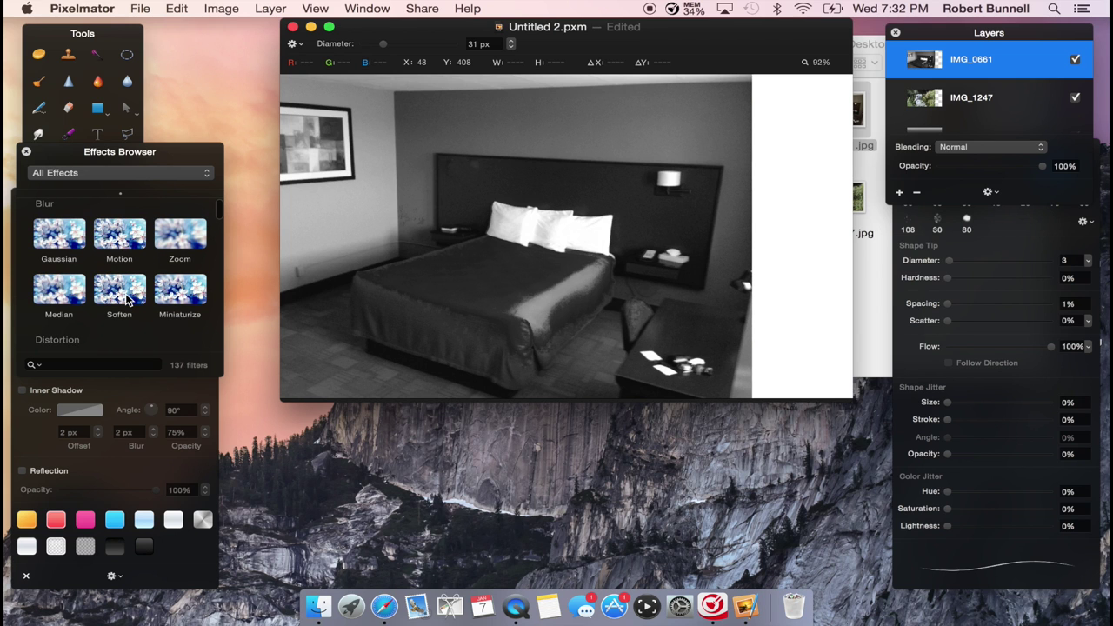
{"action": "scroll", "coordinate": [126, 300], "scroll_direction": "down", "scroll_amount": 5}
{"action": "scroll", "coordinate": [126, 300], "scroll_direction": "up", "scroll_amount": 5}
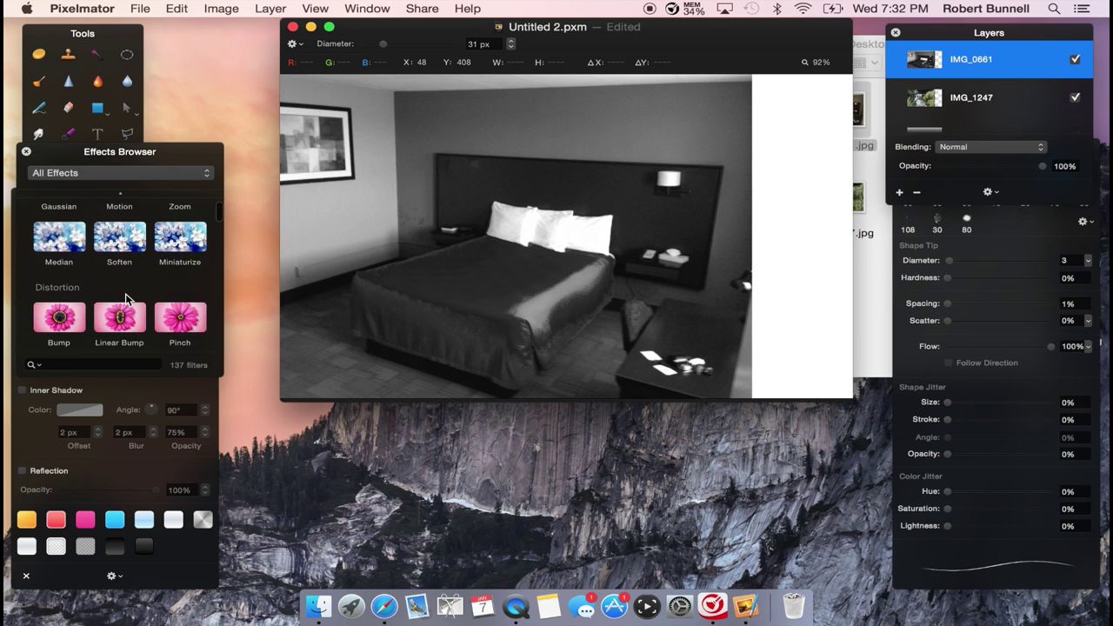
{"action": "scroll", "coordinate": [126, 300], "scroll_direction": "down", "scroll_amount": 1}
{"action": "scroll", "coordinate": [126, 296], "scroll_direction": "down", "scroll_amount": 3}
{"action": "scroll", "coordinate": [121, 292], "scroll_direction": "up", "scroll_amount": 2}
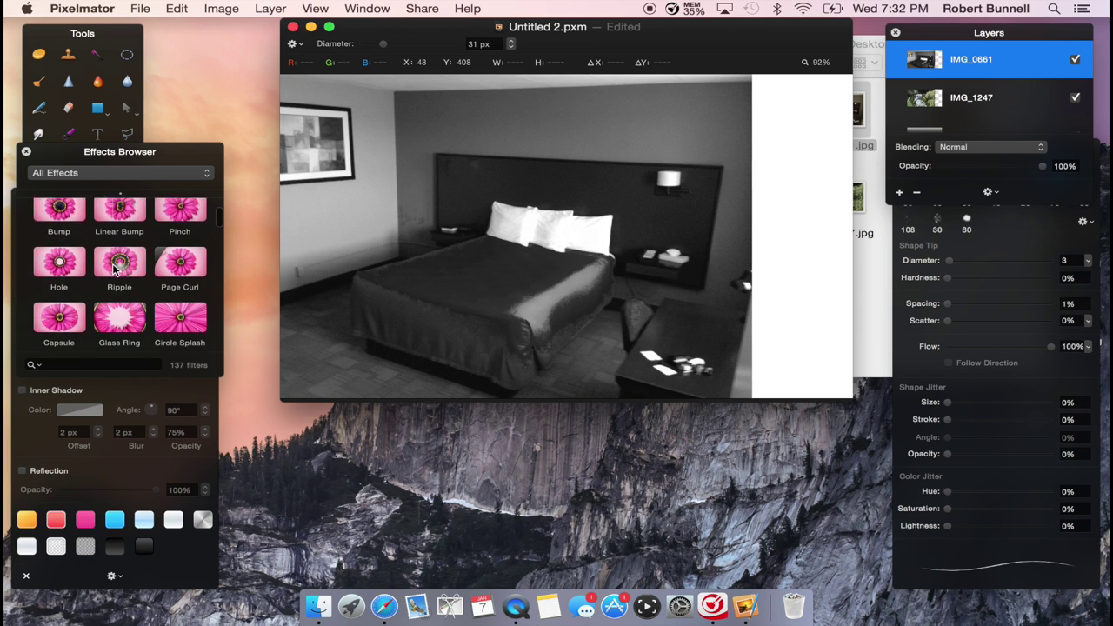
{"action": "scroll", "coordinate": [121, 274], "scroll_direction": "down", "scroll_amount": 3}
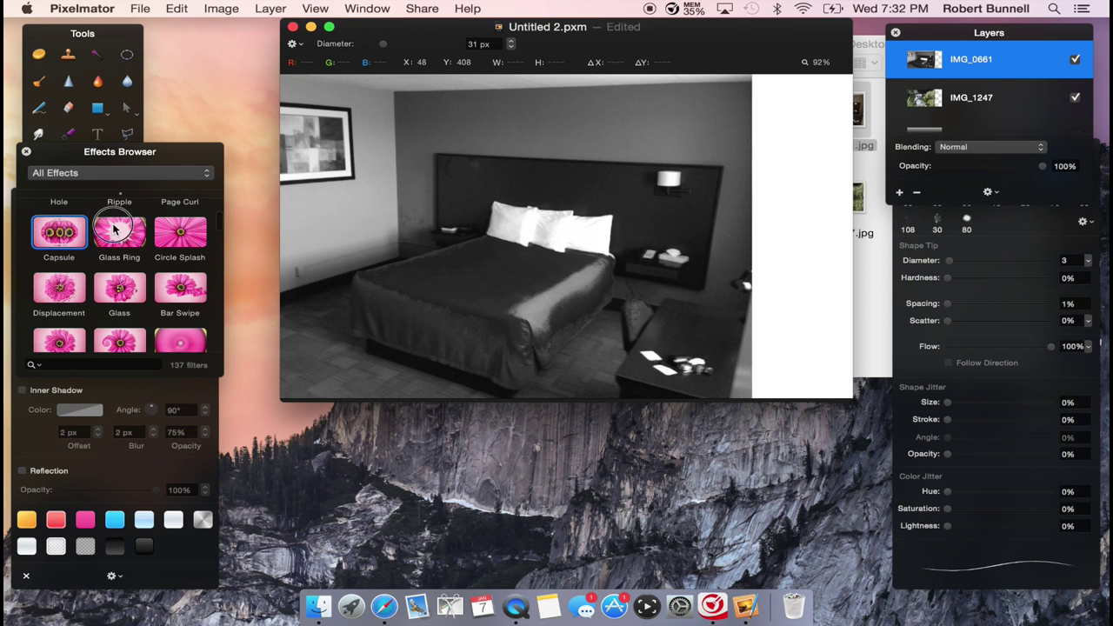
{"action": "double_click", "coordinate": [68, 237]}
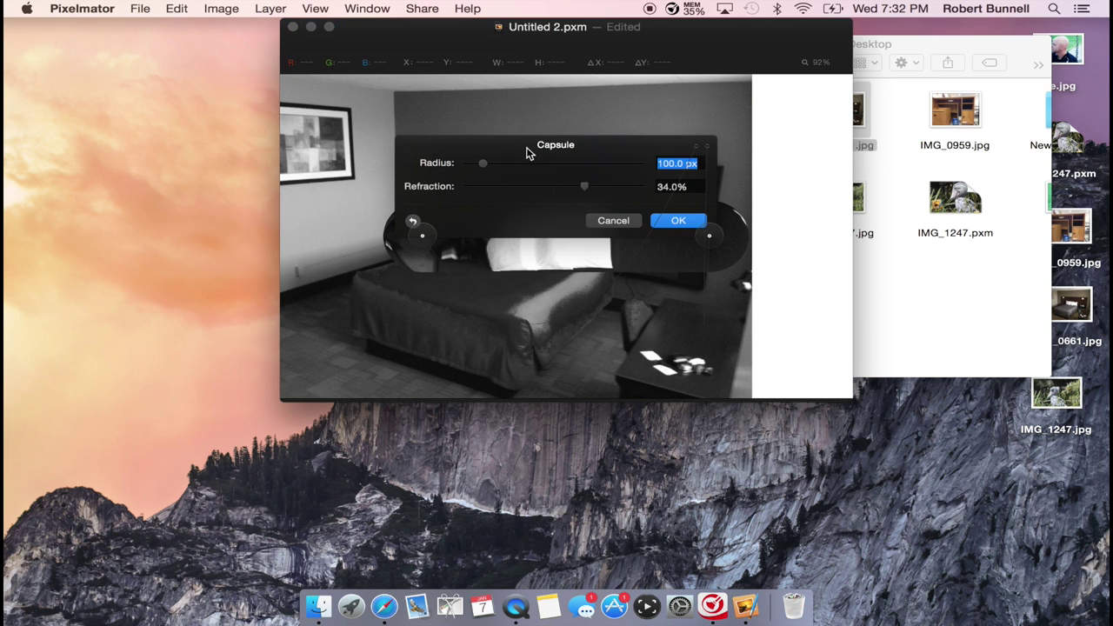
{"action": "left_click_drag", "start_coordinate": [526, 153], "coordinate": [483, 98]}
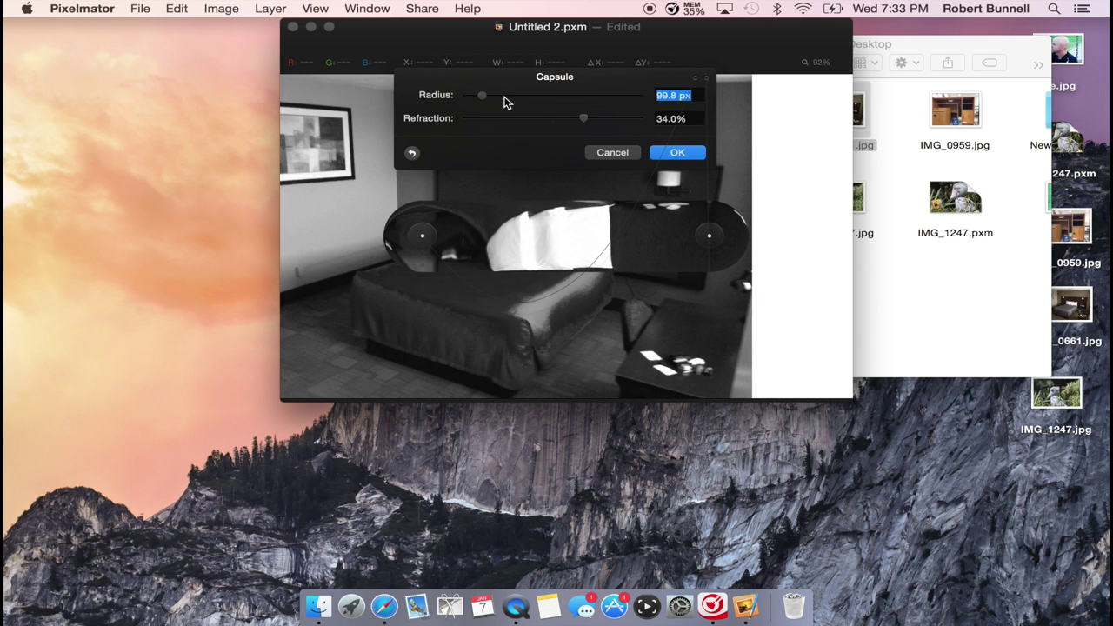
{"action": "mouse_move", "coordinate": [585, 119]}
{"action": "left_mouse_down"}
{"action": "mouse_move", "coordinate": [566, 126]}
{"action": "mouse_move", "coordinate": [583, 119]}
{"action": "left_mouse_up"}
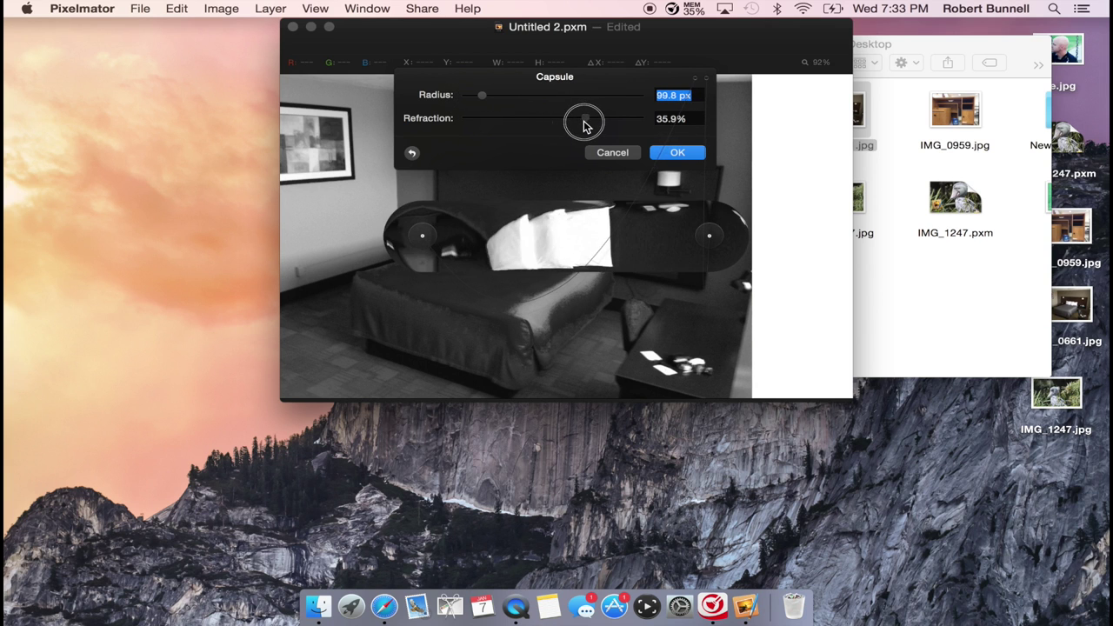
{"action": "left_click_drag", "start_coordinate": [713, 241], "coordinate": [406, 344]}
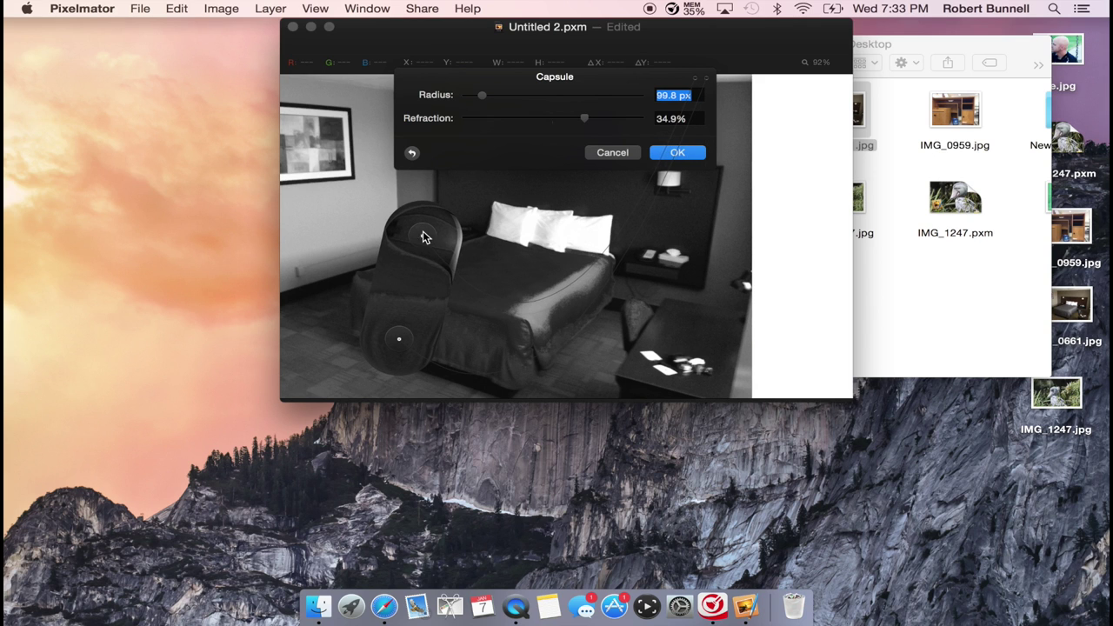
{"action": "left_click_drag", "start_coordinate": [422, 237], "coordinate": [469, 248]}
{"action": "key", "text": "Escape"}
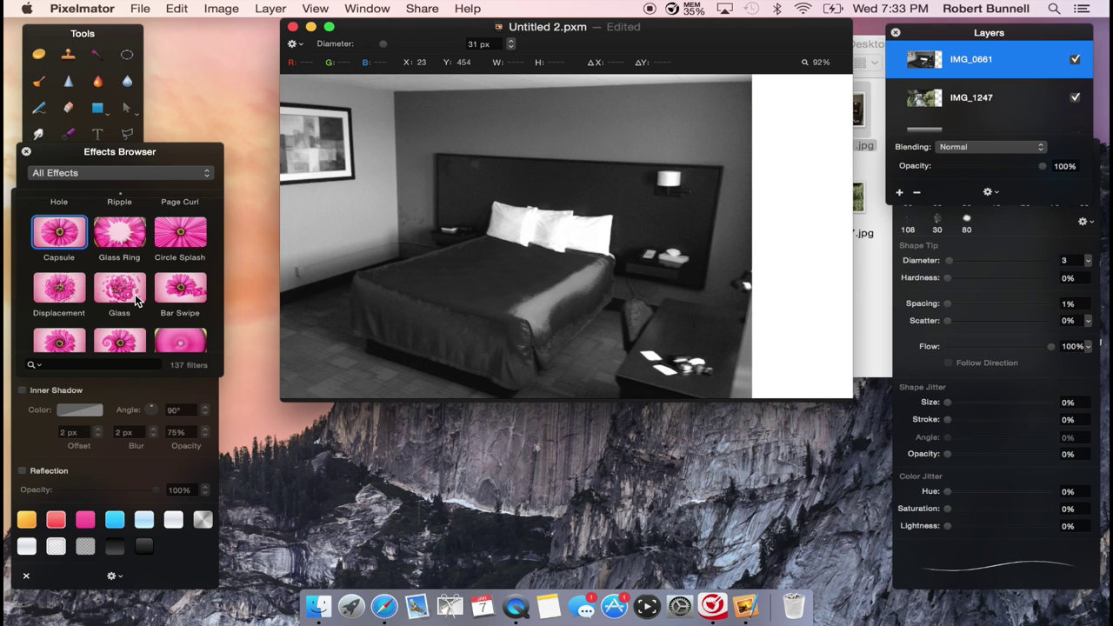
{"action": "scroll", "coordinate": [135, 293], "scroll_direction": "down", "scroll_amount": 5}
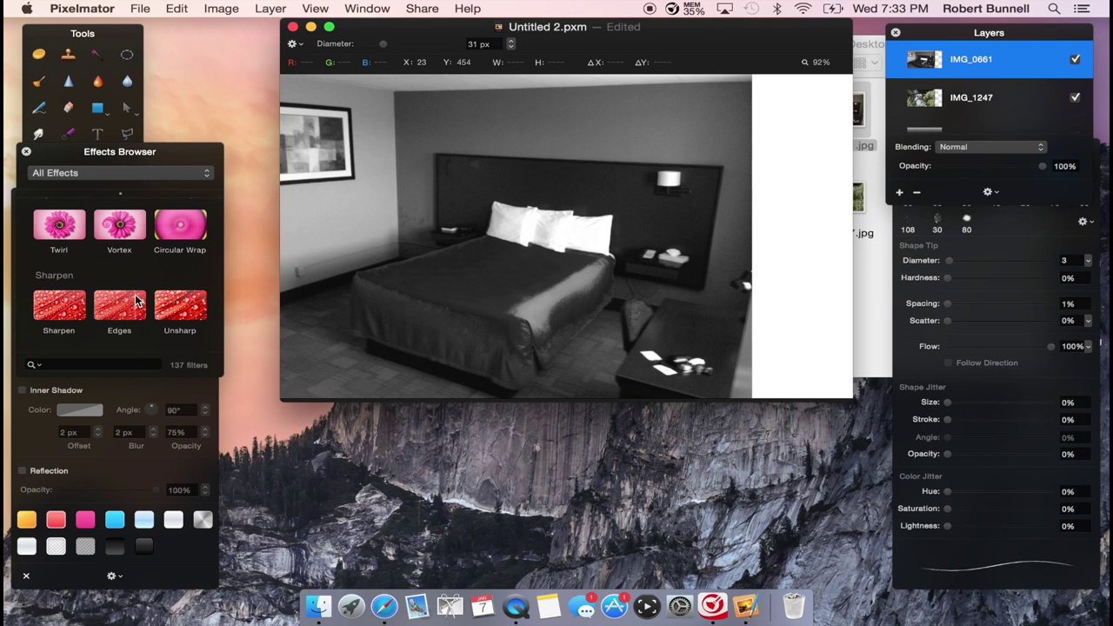
{"action": "scroll", "coordinate": [135, 294], "scroll_direction": "down", "scroll_amount": 4}
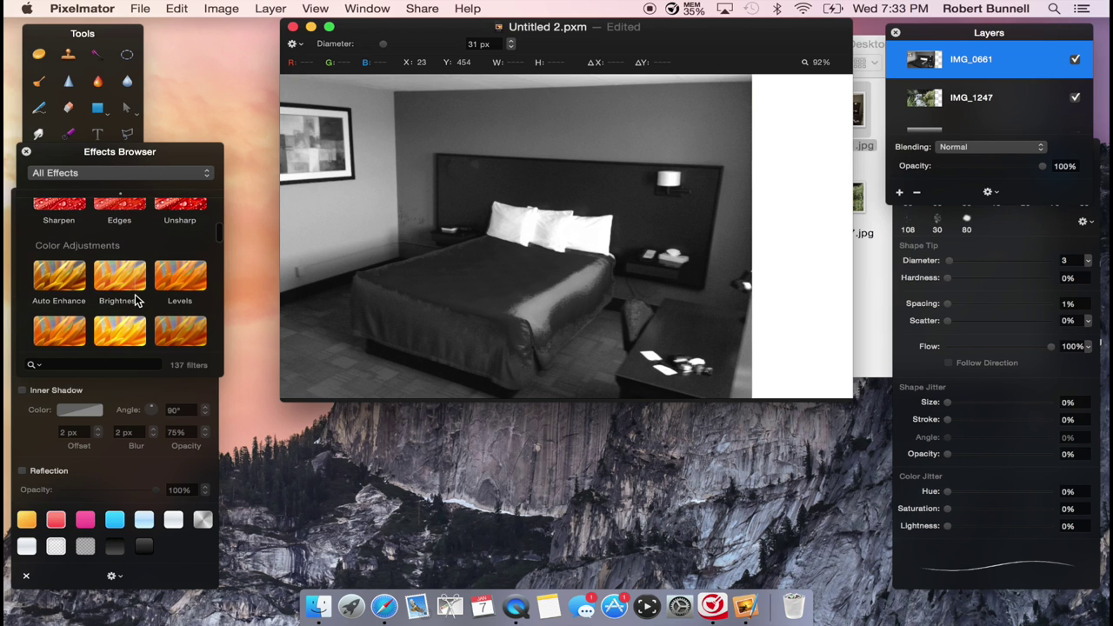
{"action": "scroll", "coordinate": [135, 295], "scroll_direction": "down", "scroll_amount": 3}
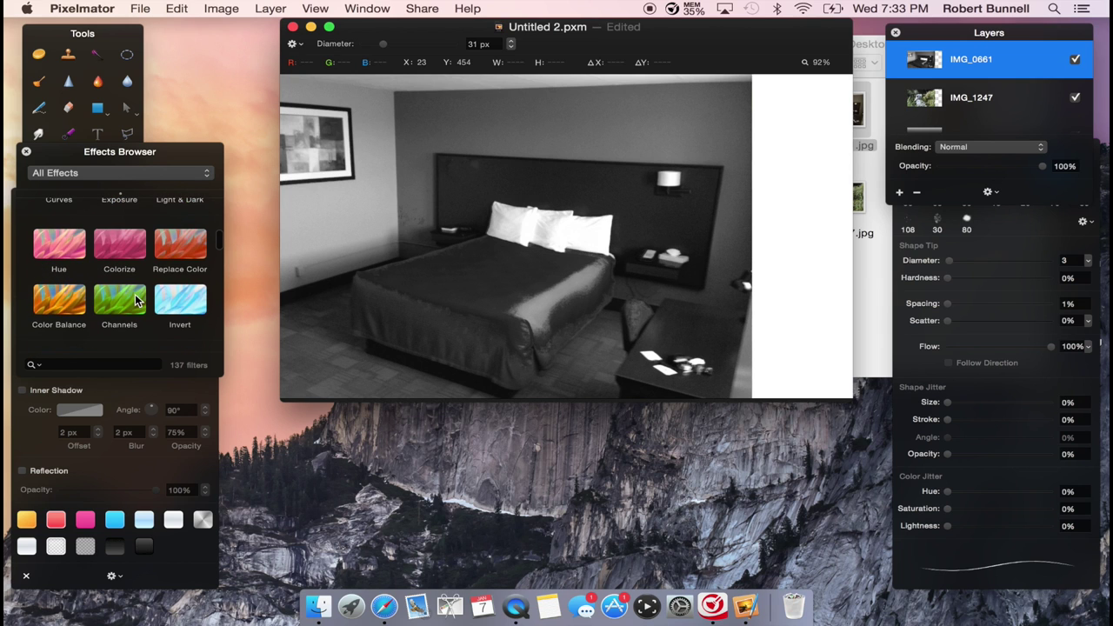
{"action": "scroll", "coordinate": [135, 298], "scroll_direction": "down", "scroll_amount": 5}
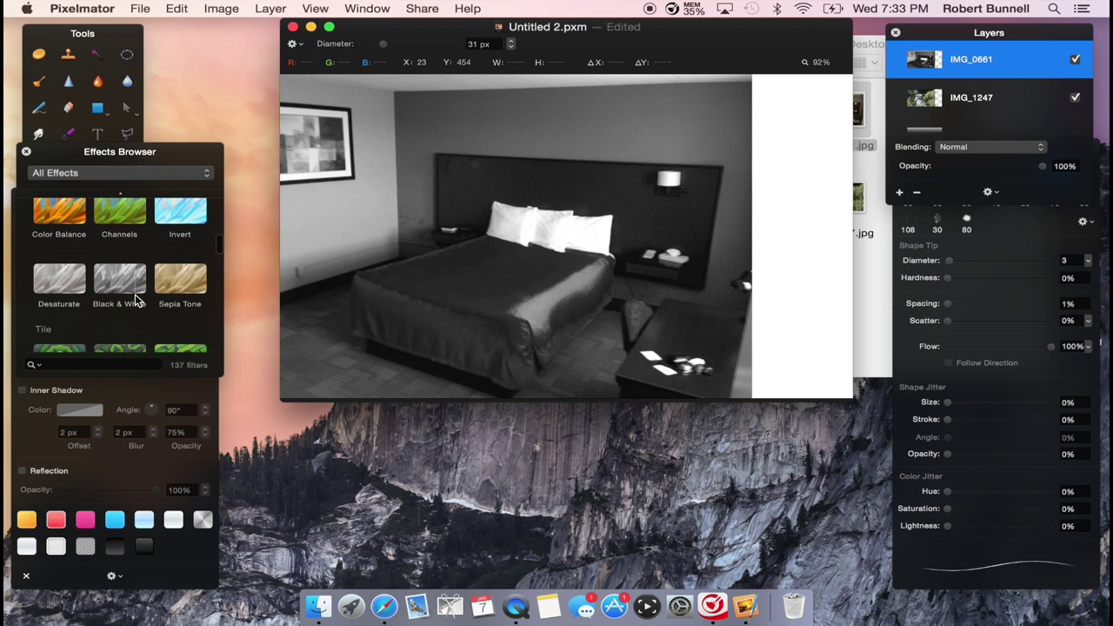
{"action": "scroll", "coordinate": [135, 299], "scroll_direction": "down", "scroll_amount": 2}
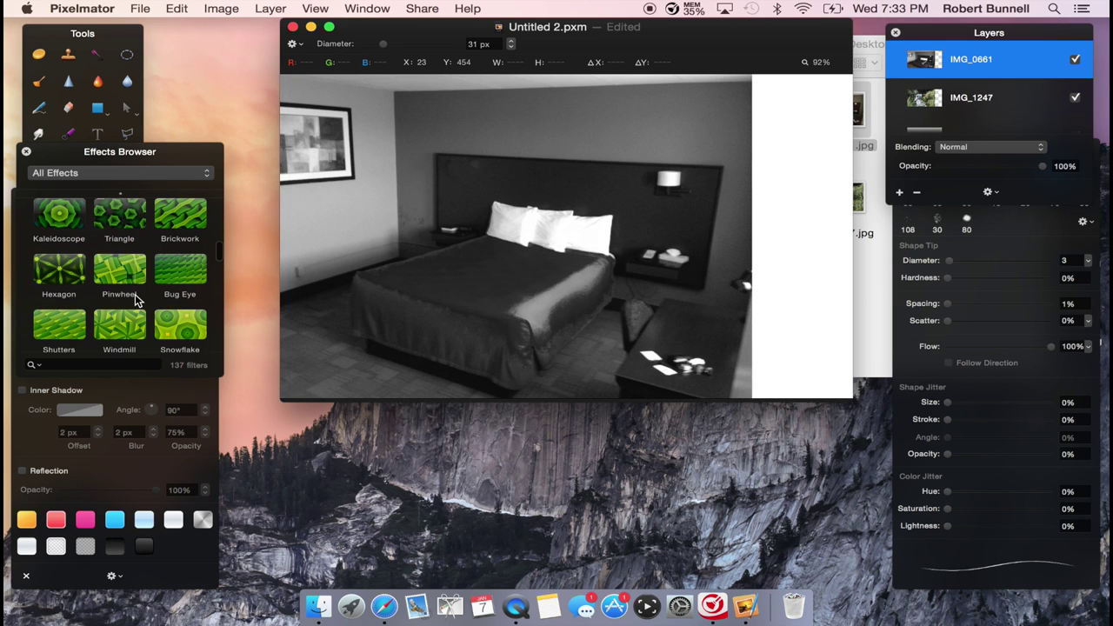
{"action": "scroll", "coordinate": [135, 294], "scroll_direction": "down", "scroll_amount": 2}
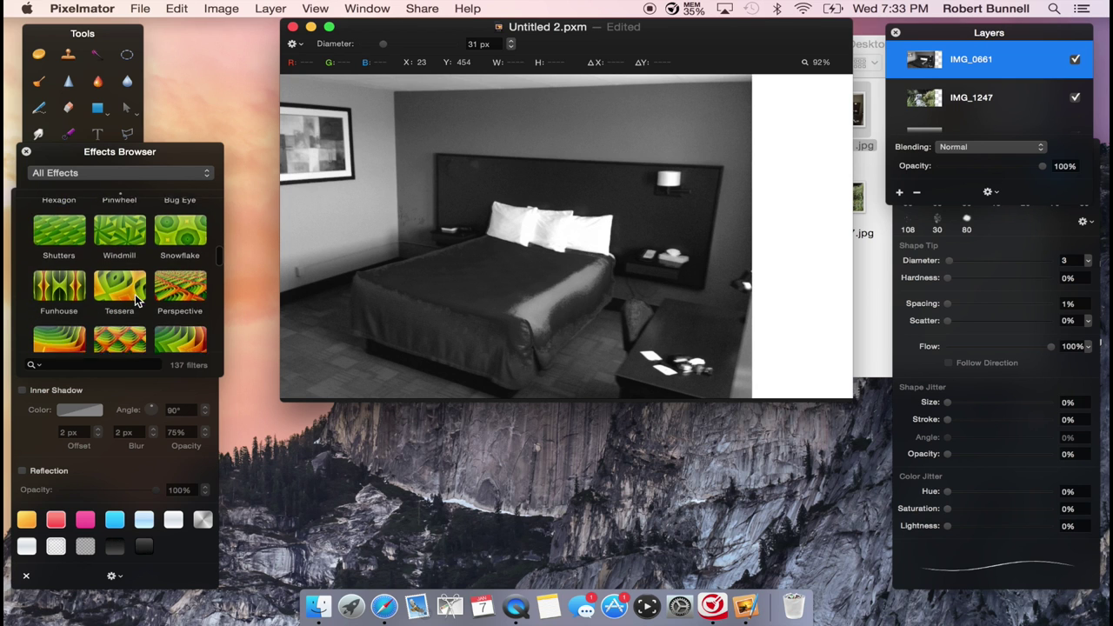
{"action": "scroll", "coordinate": [135, 294], "scroll_direction": "up", "scroll_amount": 5}
{"action": "scroll", "coordinate": [135, 294], "scroll_direction": "down", "scroll_amount": 2}
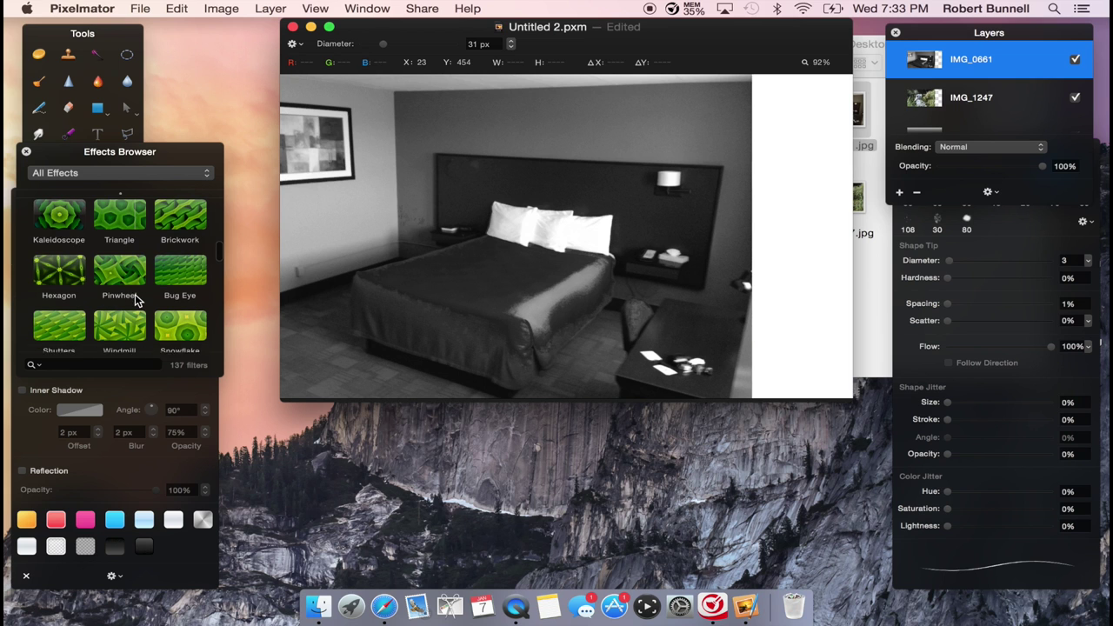
{"action": "scroll", "coordinate": [126, 296], "scroll_direction": "down", "scroll_amount": 3}
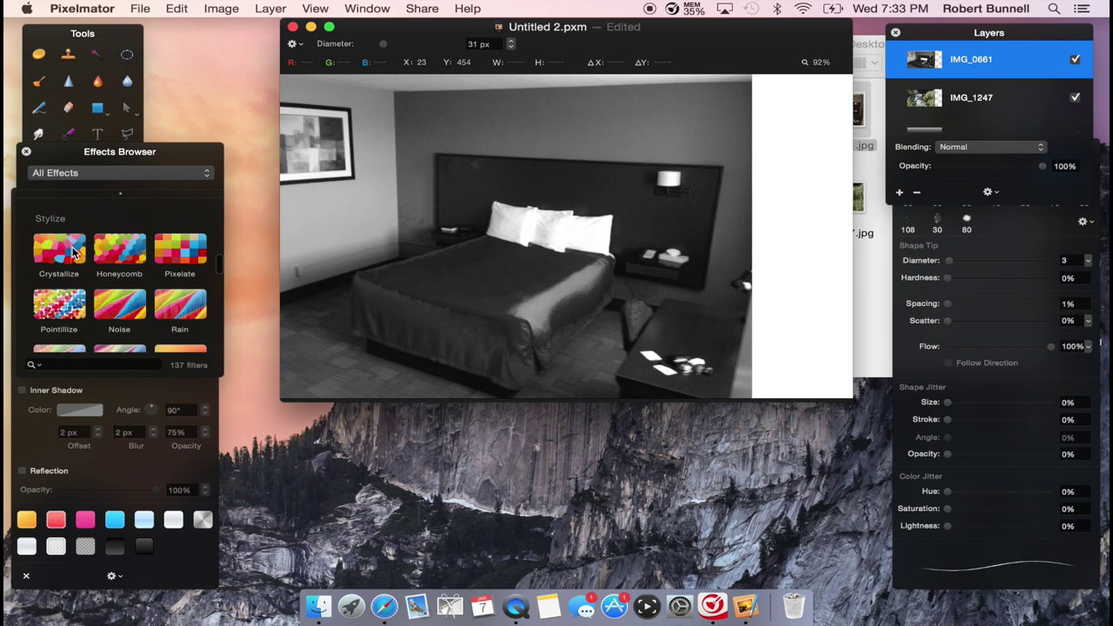
{"action": "scroll", "coordinate": [96, 261], "scroll_direction": "down", "scroll_amount": 2}
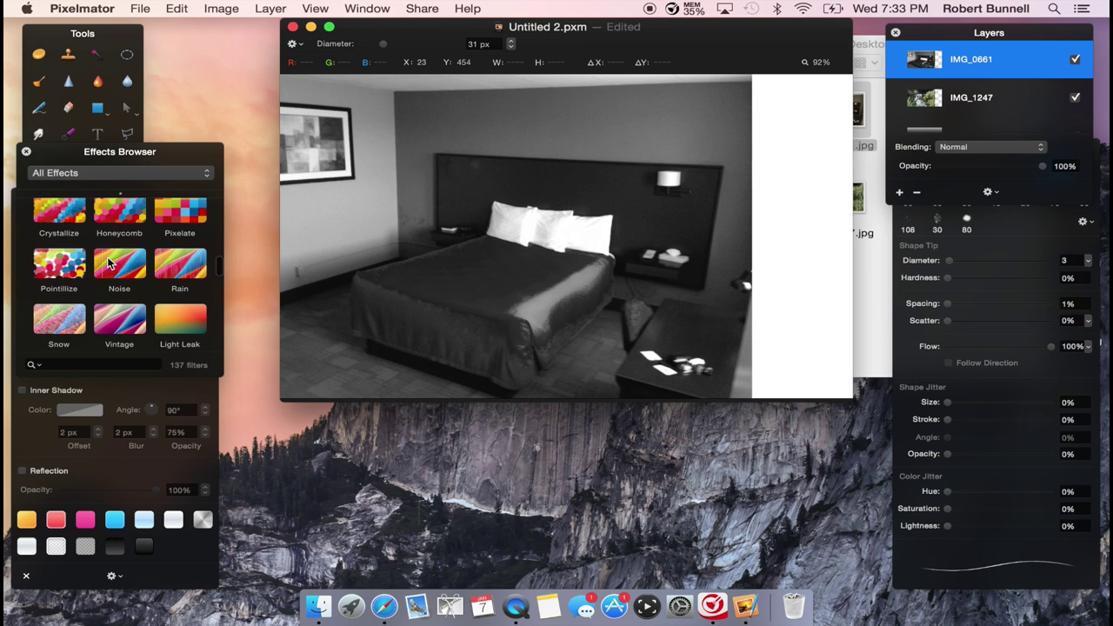
{"action": "scroll", "coordinate": [125, 263], "scroll_direction": "down", "scroll_amount": 5}
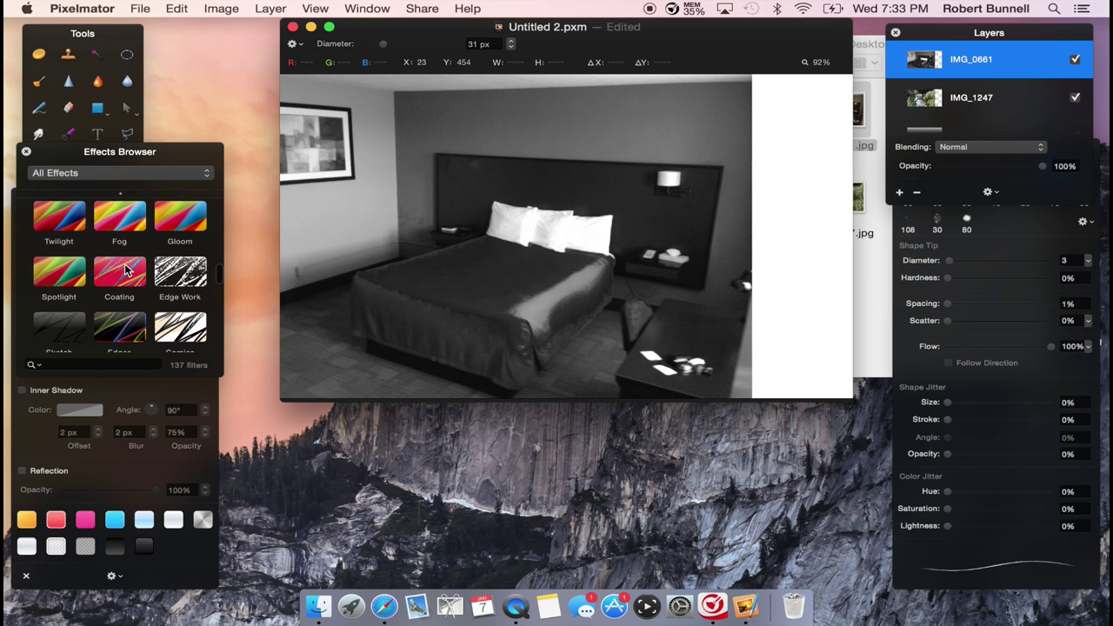
{"action": "scroll", "coordinate": [125, 262], "scroll_direction": "up", "scroll_amount": 1}
{"action": "scroll", "coordinate": [95, 278], "scroll_direction": "down", "scroll_amount": 2}
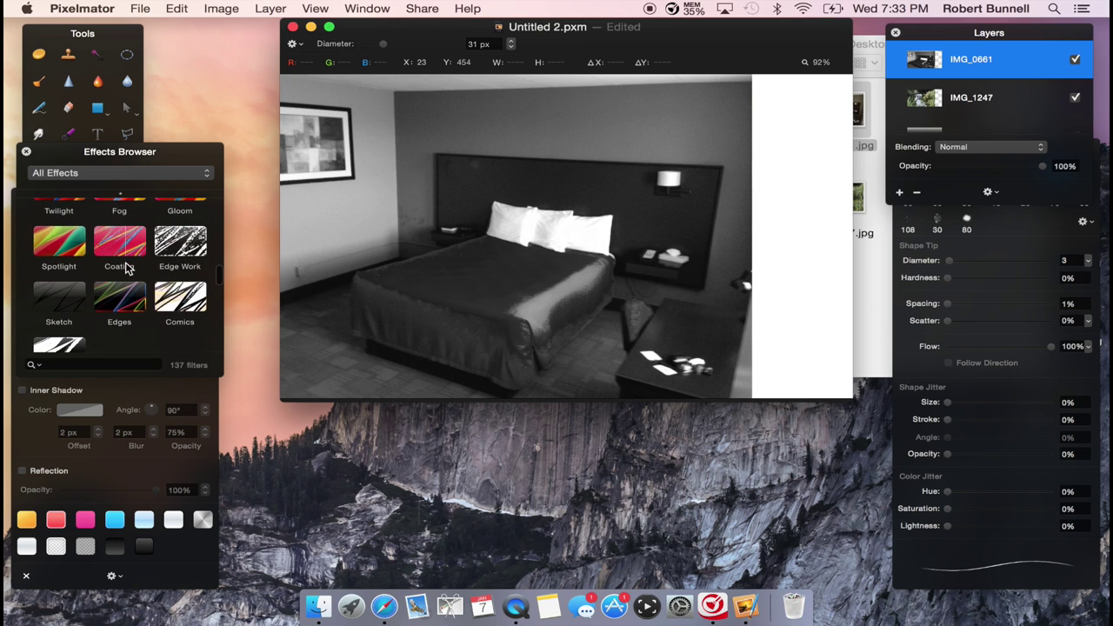
Preview the Sketch effect on the room photo, move its settings aside to inspect, then cancel it.
{"action": "double_click", "coordinate": [61, 306]}
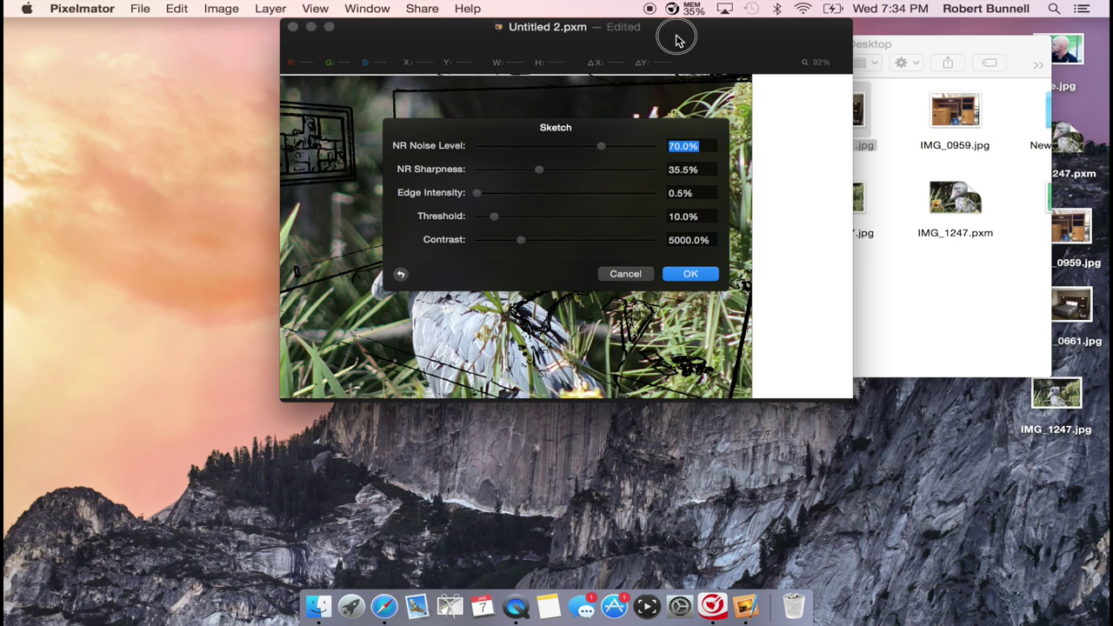
{"action": "left_click_drag", "start_coordinate": [675, 38], "coordinate": [650, 60]}
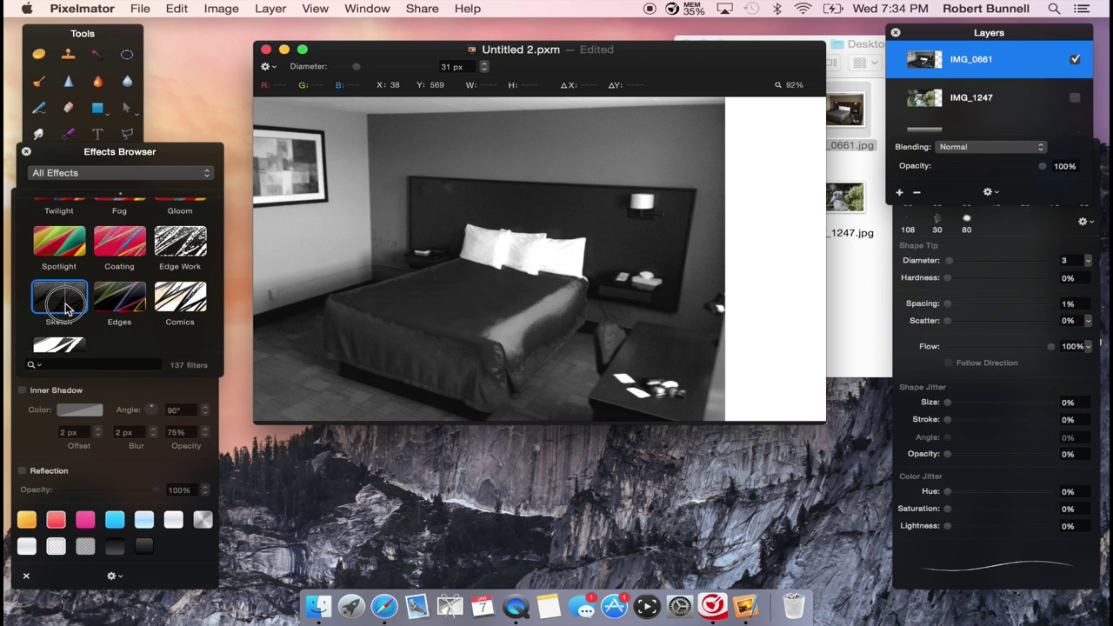
{"action": "double_click", "coordinate": [68, 306]}
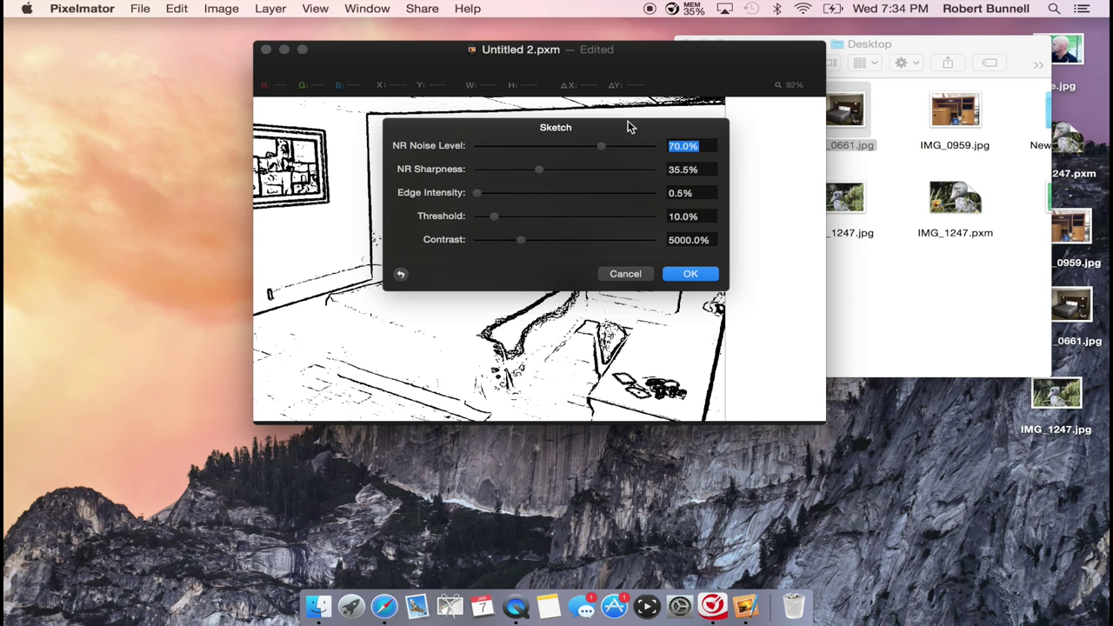
{"action": "mouse_move", "coordinate": [630, 127]}
{"action": "left_mouse_down"}
{"action": "mouse_move", "coordinate": [773, 128]}
{"action": "mouse_move", "coordinate": [659, 244]}
{"action": "mouse_move", "coordinate": [424, 235]}
{"action": "mouse_move", "coordinate": [182, 137]}
{"action": "mouse_move", "coordinate": [155, 155]}
{"action": "mouse_move", "coordinate": [100, 157]}
{"action": "mouse_move", "coordinate": [101, 179]}
{"action": "mouse_move", "coordinate": [167, 179]}
{"action": "mouse_move", "coordinate": [69, 179]}
{"action": "mouse_move", "coordinate": [44, 209]}
{"action": "mouse_move", "coordinate": [78, 204]}
{"action": "mouse_move", "coordinate": [45, 209]}
{"action": "mouse_move", "coordinate": [74, 229]}
{"action": "mouse_move", "coordinate": [38, 226]}
{"action": "mouse_move", "coordinate": [100, 246]}
{"action": "mouse_move", "coordinate": [61, 250]}
{"action": "left_mouse_up"}
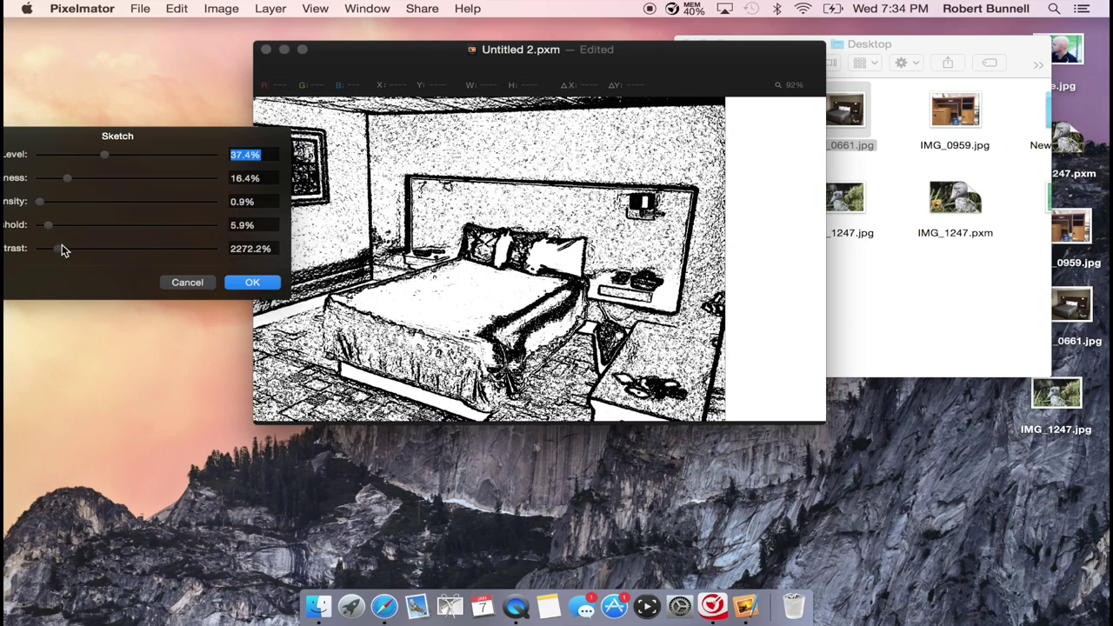
{"action": "left_click", "coordinate": [187, 283]}
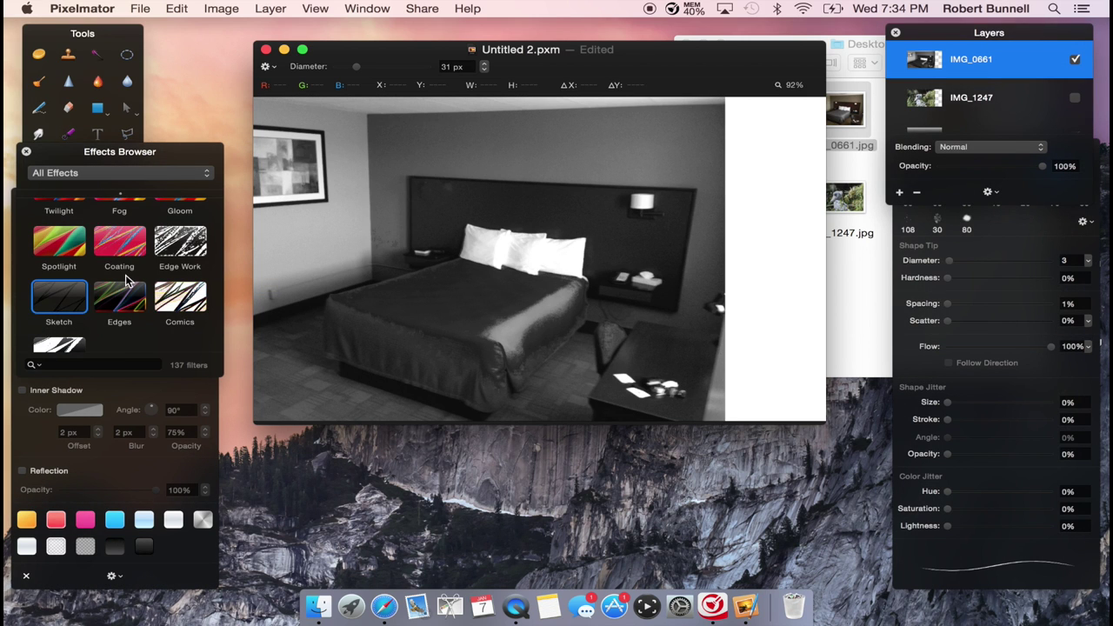
{"action": "scroll", "coordinate": [126, 278], "scroll_direction": "down", "scroll_amount": 4}
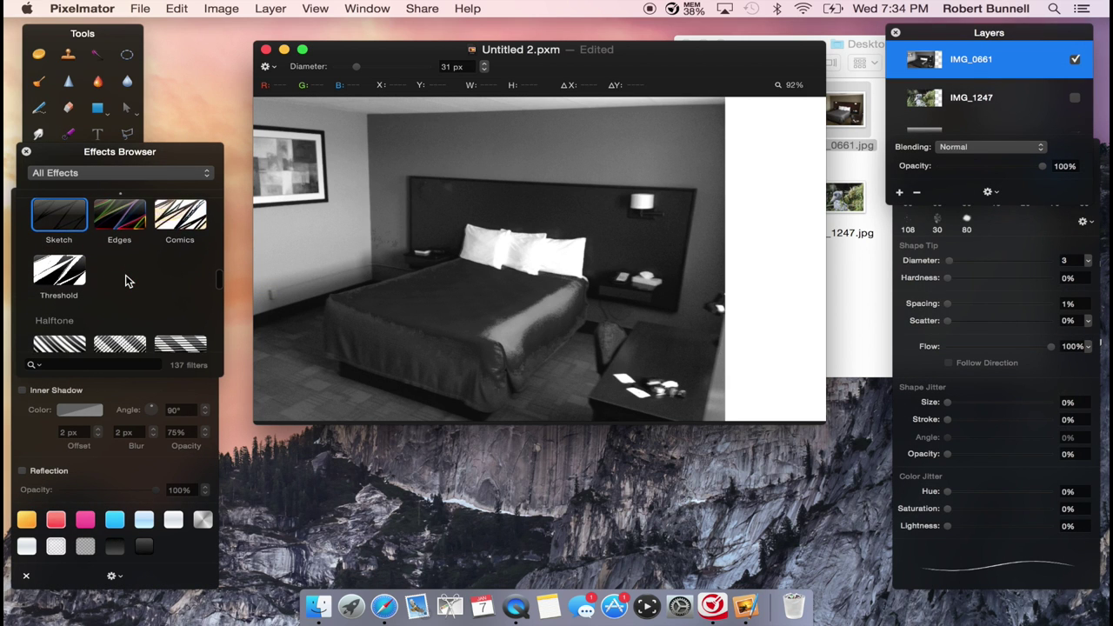
{"action": "scroll", "coordinate": [127, 281], "scroll_direction": "down", "scroll_amount": 6}
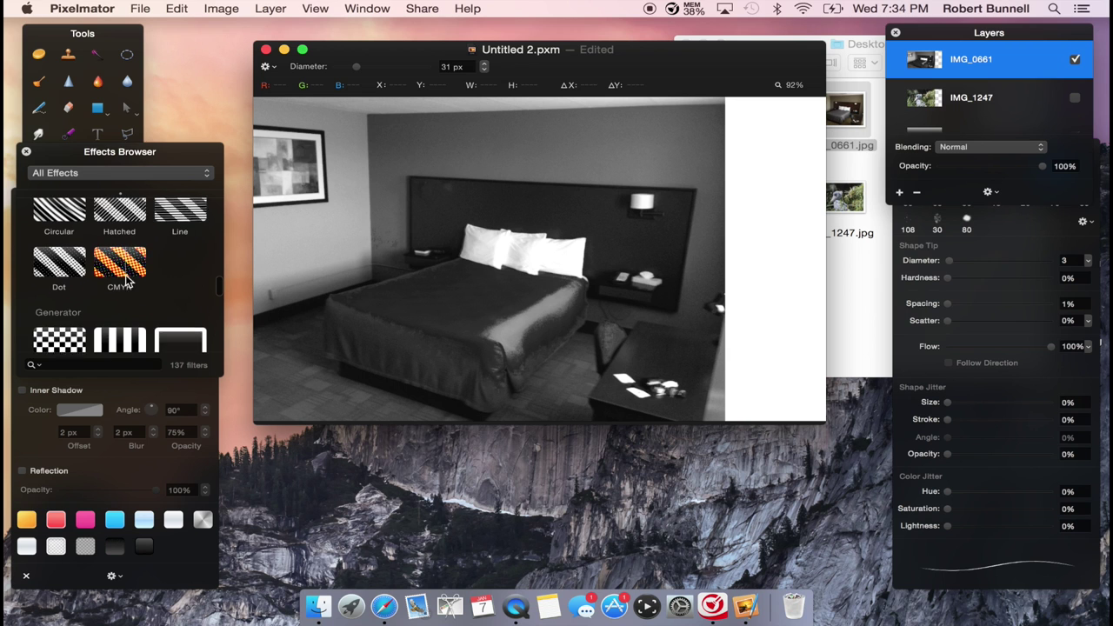
{"action": "scroll", "coordinate": [127, 274], "scroll_direction": "down", "scroll_amount": 1}
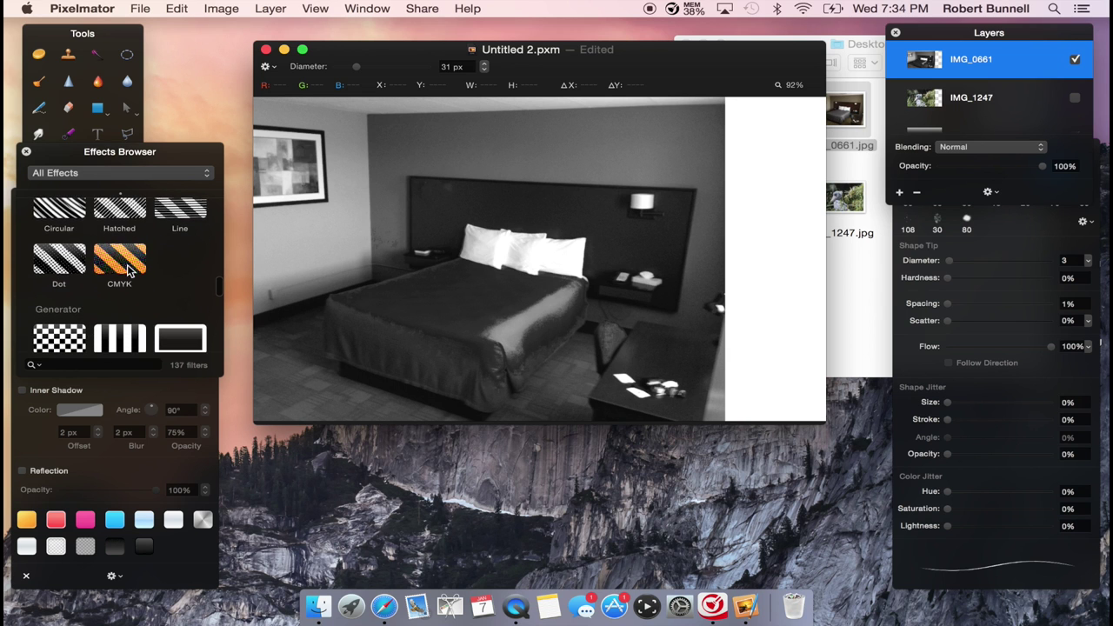
{"action": "scroll", "coordinate": [127, 270], "scroll_direction": "down", "scroll_amount": 3}
{"action": "scroll", "coordinate": [127, 271], "scroll_direction": "up", "scroll_amount": 3}
{"action": "scroll", "coordinate": [127, 270], "scroll_direction": "down", "scroll_amount": 3}
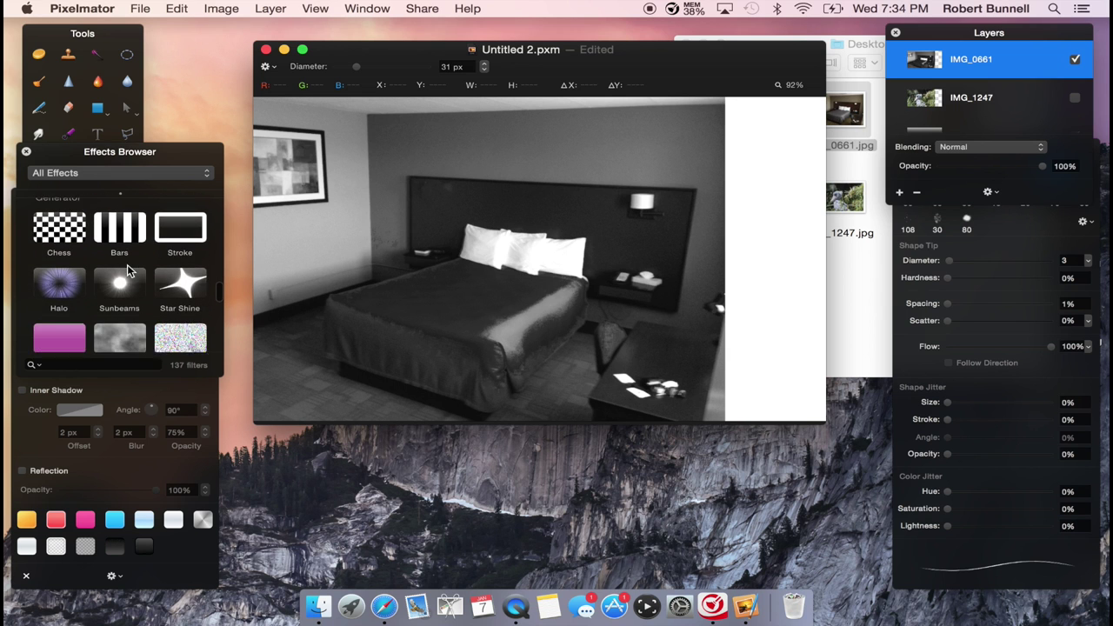
{"action": "scroll", "coordinate": [127, 271], "scroll_direction": "down", "scroll_amount": 2}
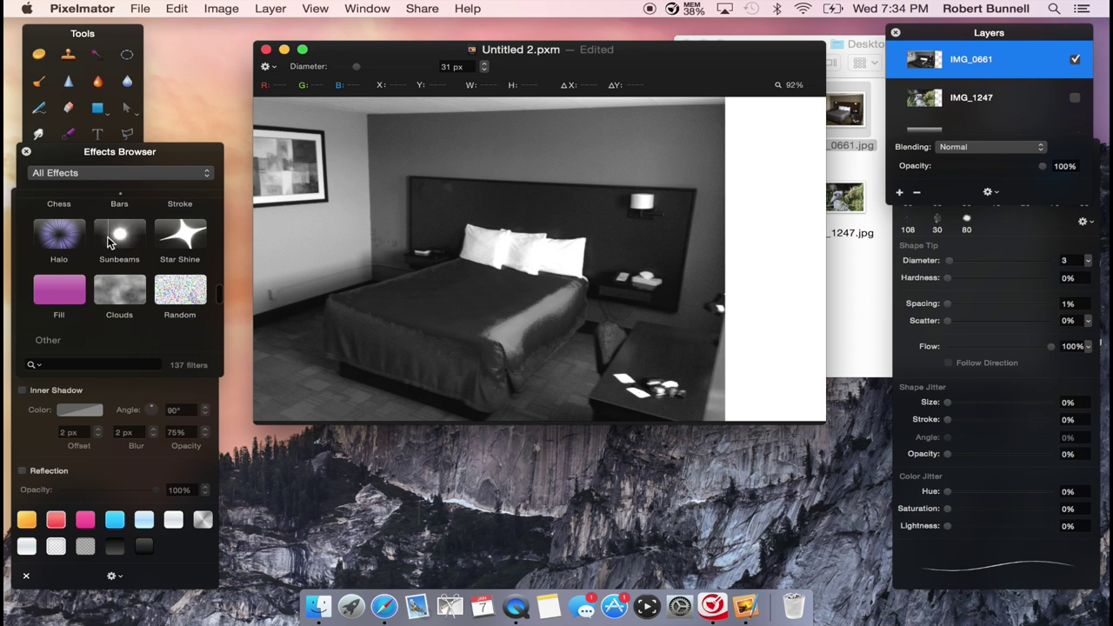
{"action": "scroll", "coordinate": [111, 261], "scroll_direction": "down", "scroll_amount": 5}
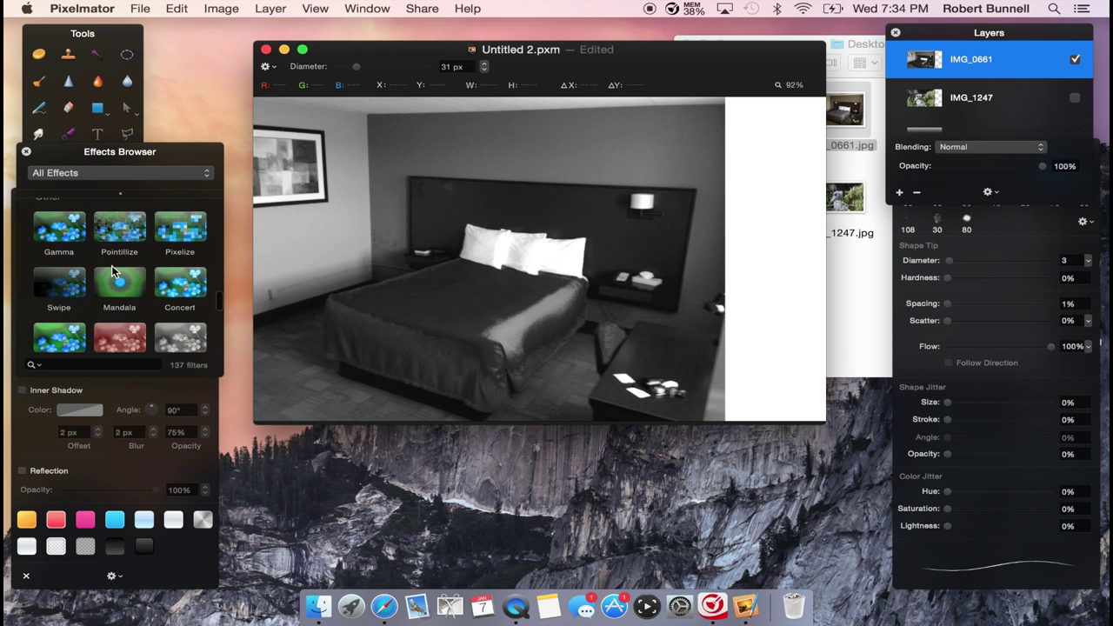
{"action": "scroll", "coordinate": [126, 264], "scroll_direction": "down", "scroll_amount": 2}
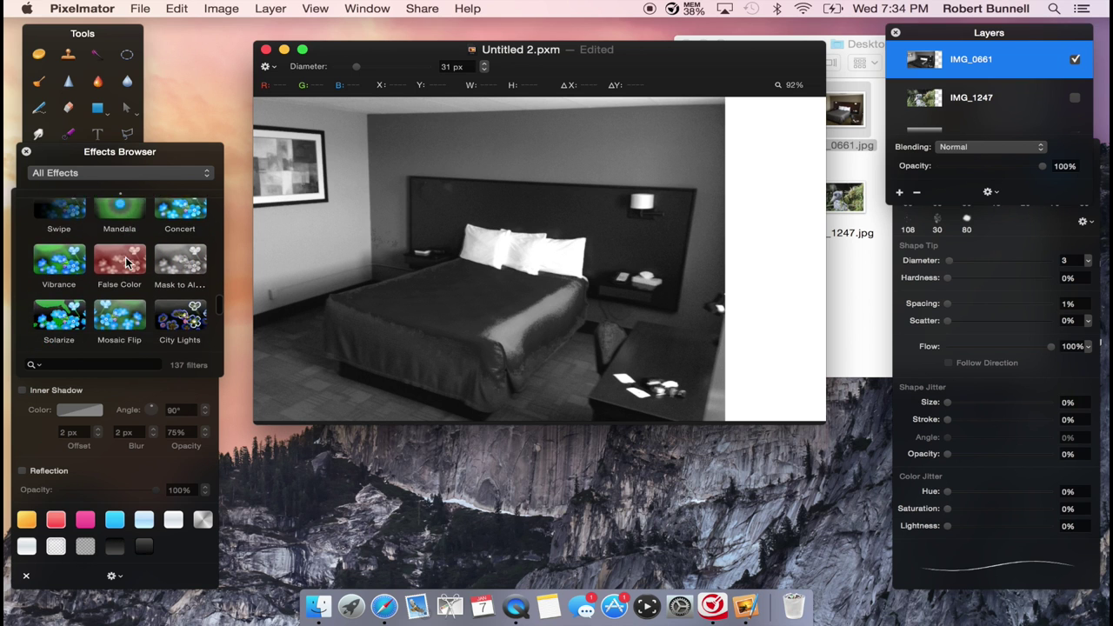
{"action": "scroll", "coordinate": [125, 264], "scroll_direction": "down", "scroll_amount": 5}
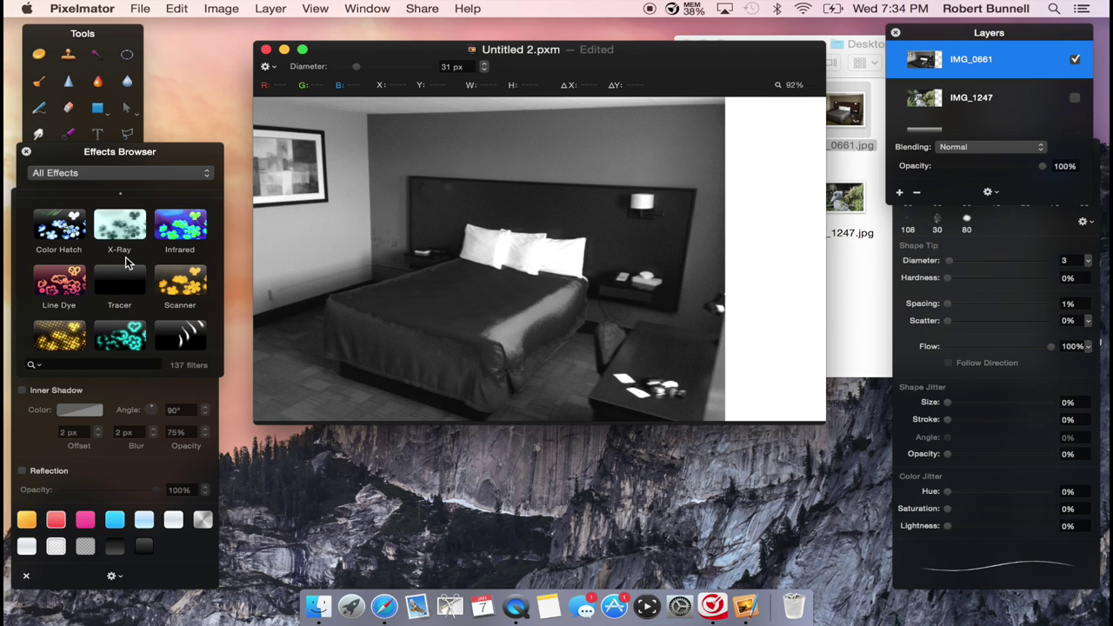
{"action": "scroll", "coordinate": [126, 264], "scroll_direction": "down", "scroll_amount": 6}
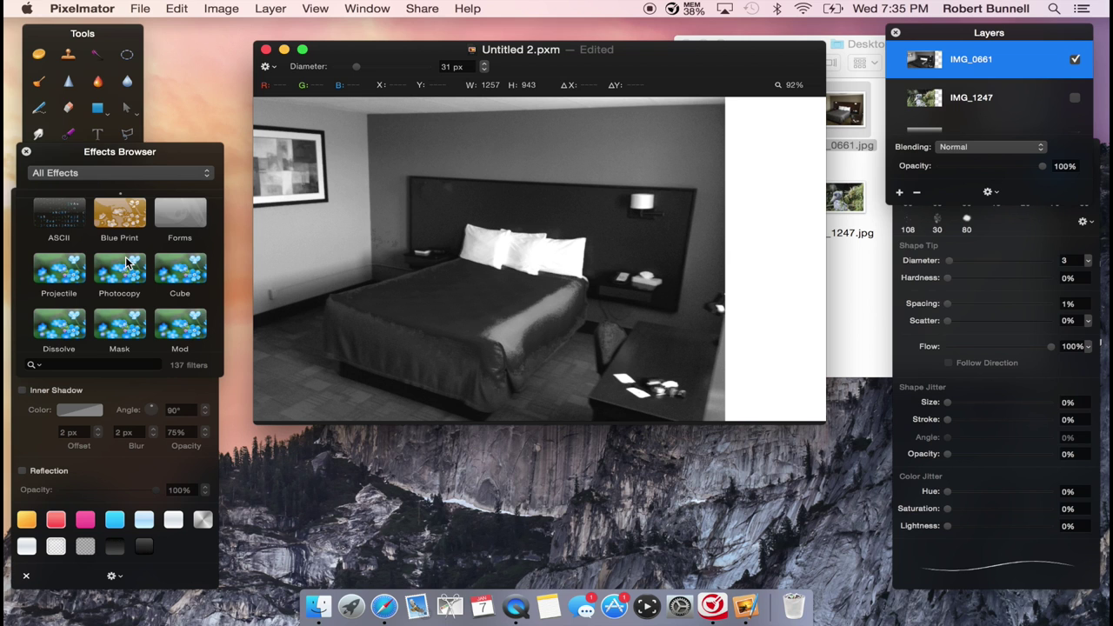
Enter Vector Mode, look through the vector tools, shapes and stroke palettes, then exit to painting.
{"action": "key", "text": "super+shift+v"}
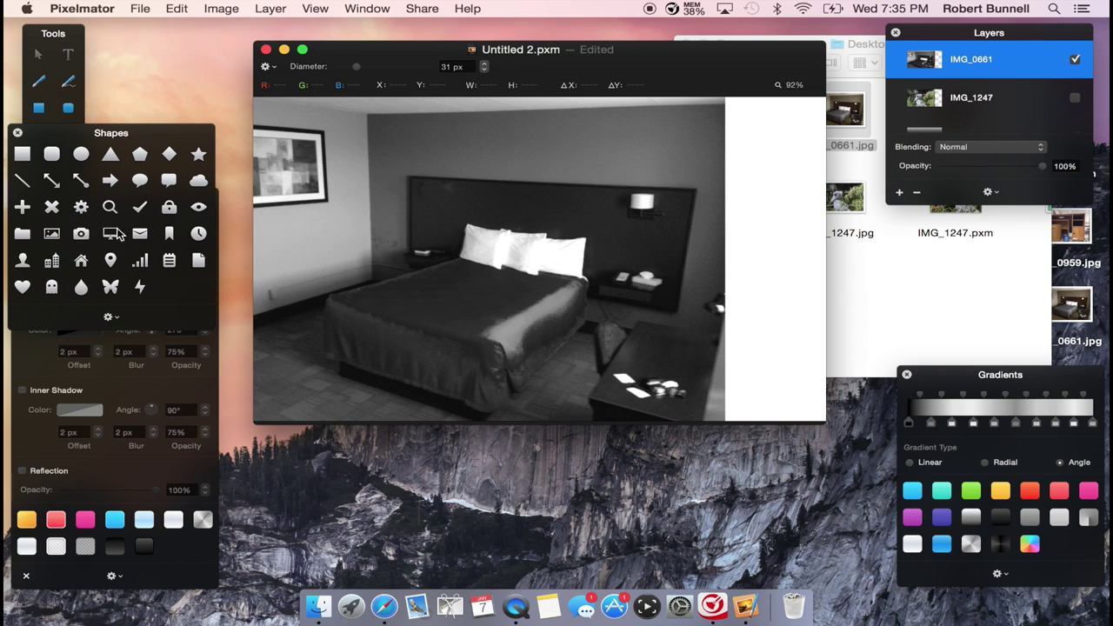
{"action": "left_click_drag", "start_coordinate": [76, 32], "coordinate": [89, 29]}
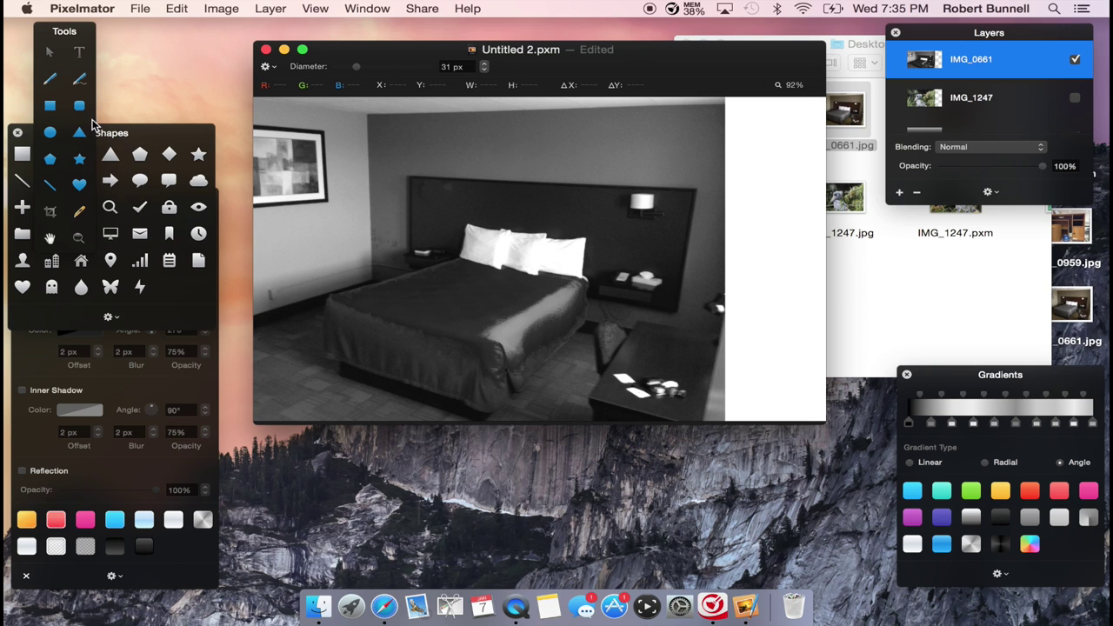
{"action": "left_click_drag", "start_coordinate": [162, 133], "coordinate": [166, 114]}
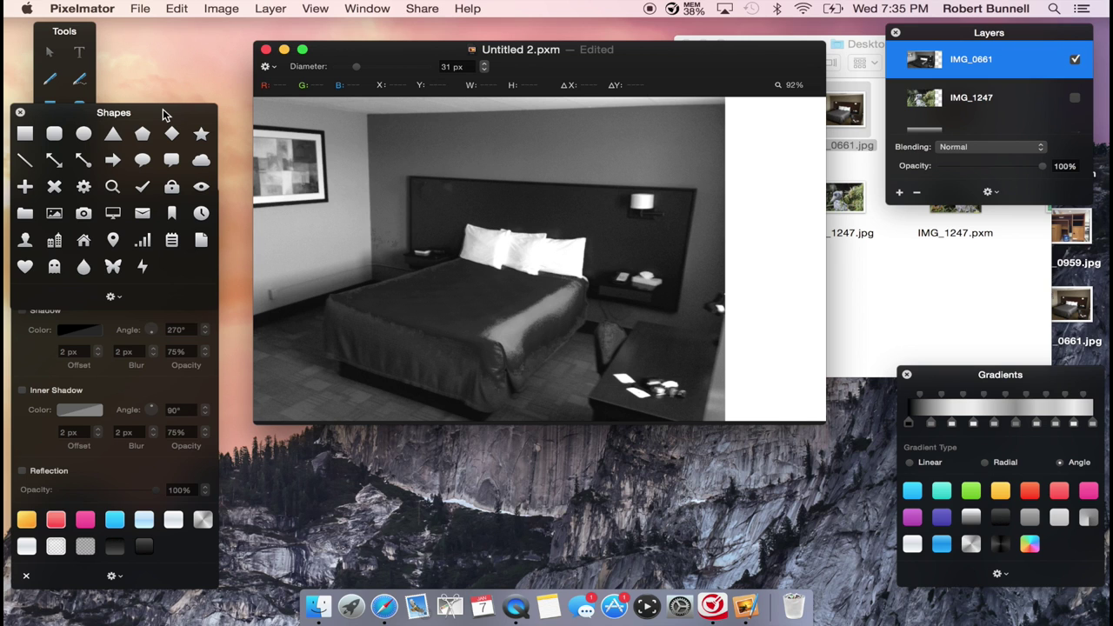
{"action": "mouse_move", "coordinate": [163, 111]}
{"action": "left_mouse_down"}
{"action": "mouse_move", "coordinate": [162, 49]}
{"action": "mouse_move", "coordinate": [149, 137]}
{"action": "left_mouse_up"}
{"action": "left_click", "coordinate": [87, 32]}
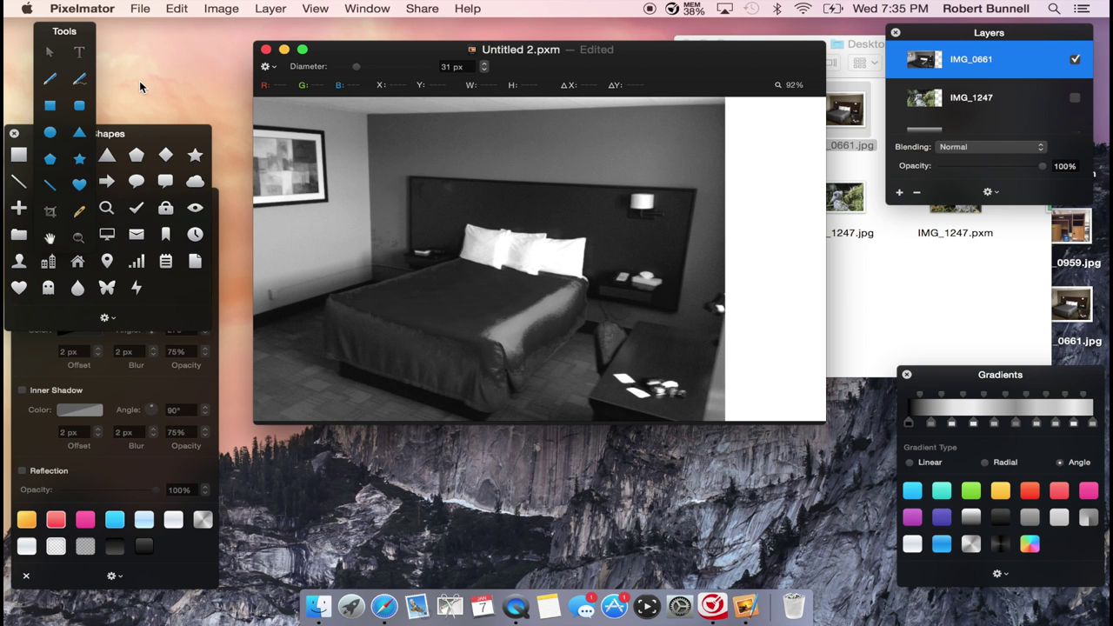
{"action": "key", "text": "Escape"}
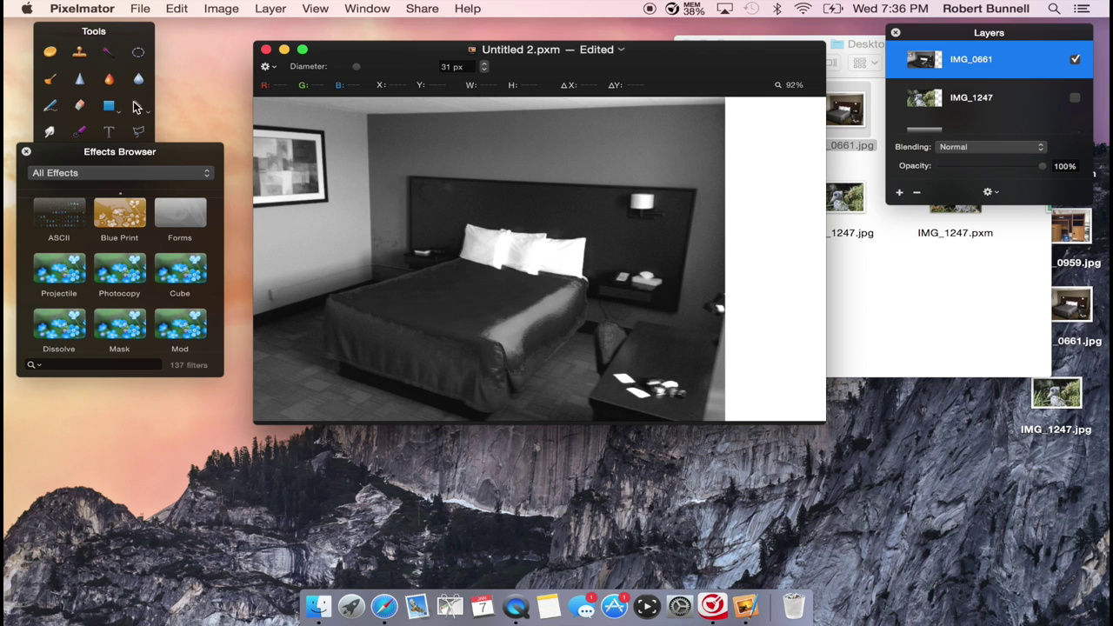
Select the Arrange tool, scroll the layers to the white Background Layer, and nudge the document window.
{"action": "left_click", "coordinate": [138, 105]}
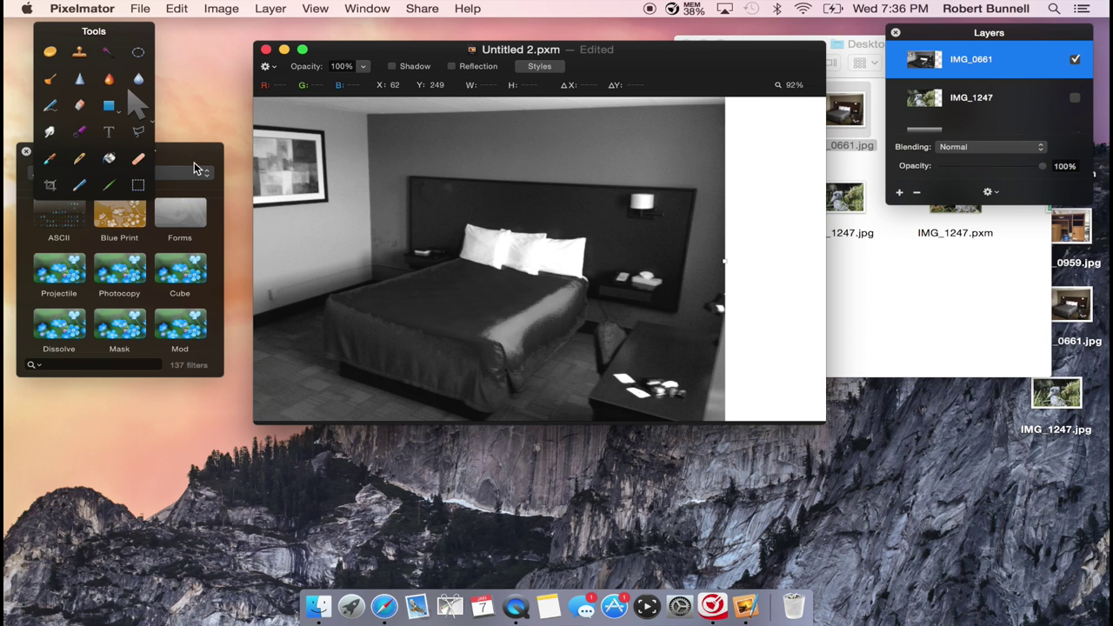
{"action": "scroll", "coordinate": [174, 254], "scroll_direction": "down", "scroll_amount": 10}
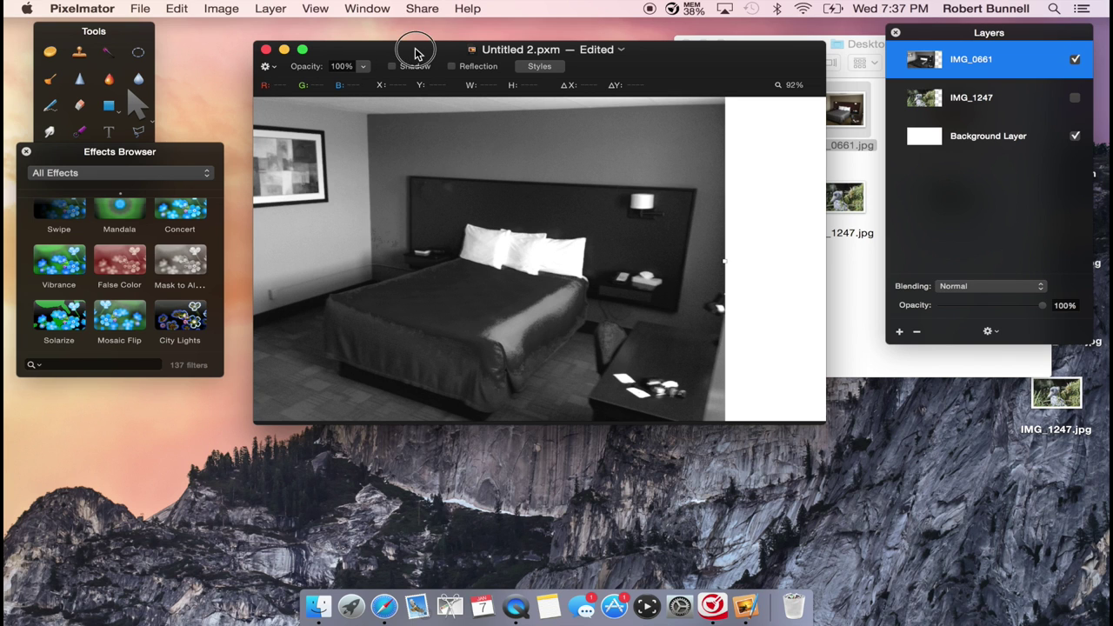
{"action": "mouse_move", "coordinate": [416, 52]}
{"action": "left_mouse_down"}
{"action": "mouse_move", "coordinate": [380, 62]}
{"action": "mouse_move", "coordinate": [409, 68]}
{"action": "left_mouse_up"}
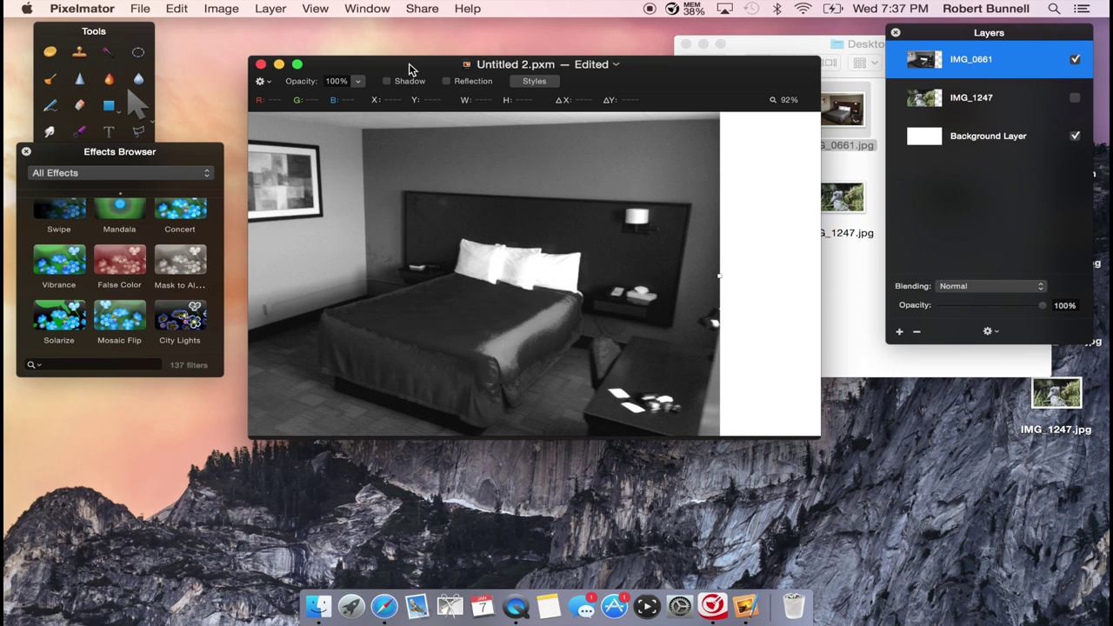